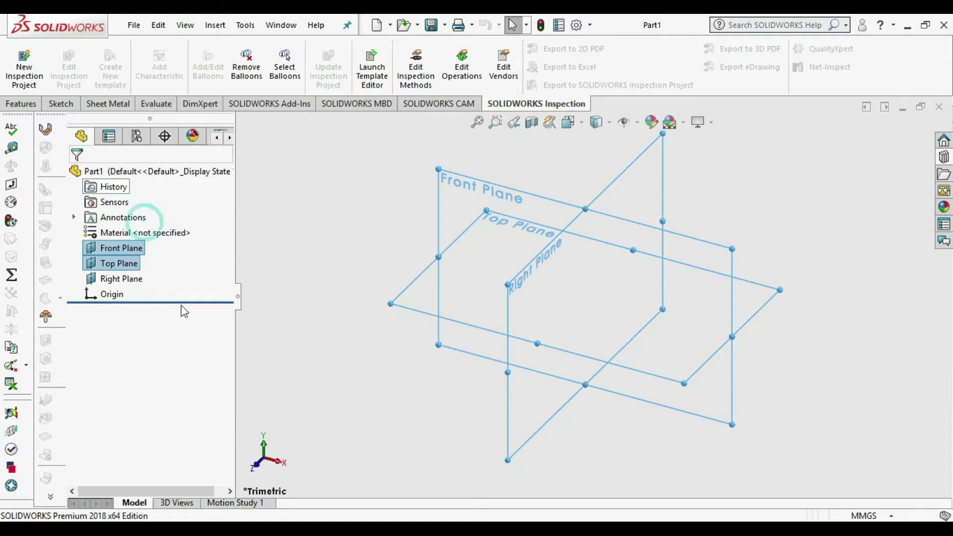
- Start a sketch on the Top Plane and draw a center rectangle about 250 x 140 mm from the origin
left_click(310, 271)
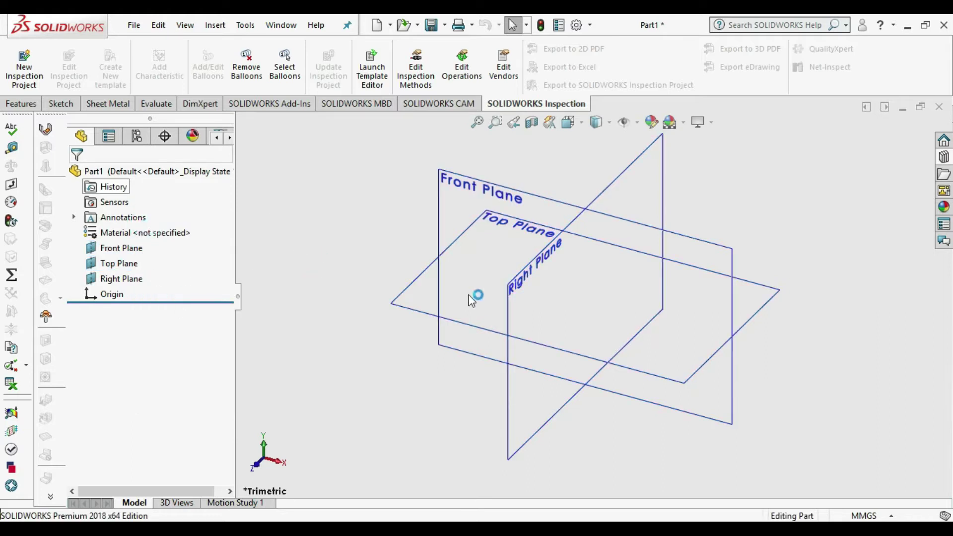
right_click(410, 308)
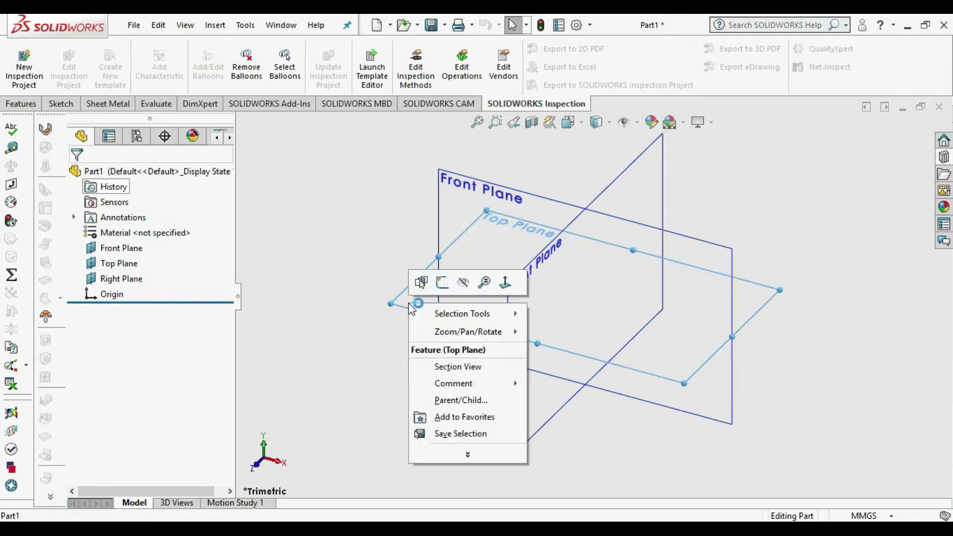
left_click(439, 290)
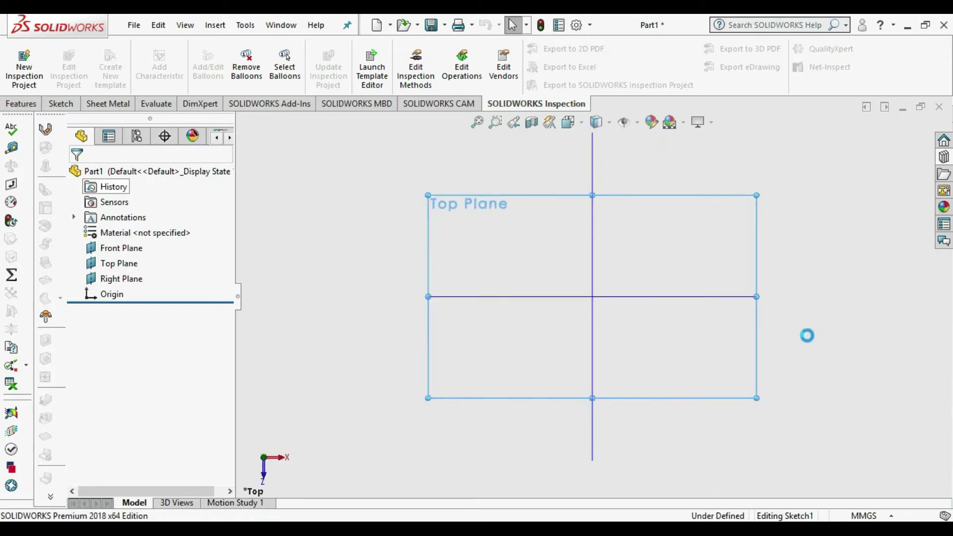
left_click(93, 69)
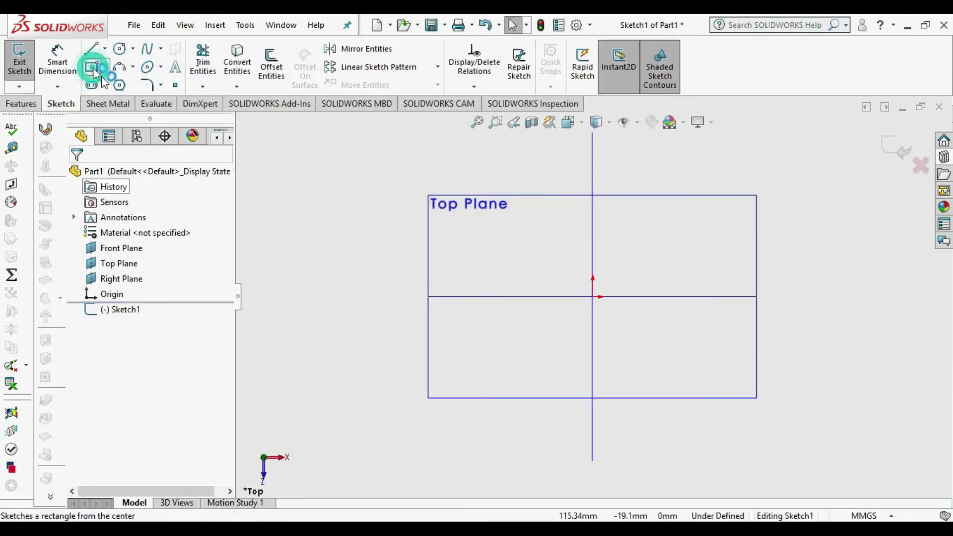
left_click(593, 296)
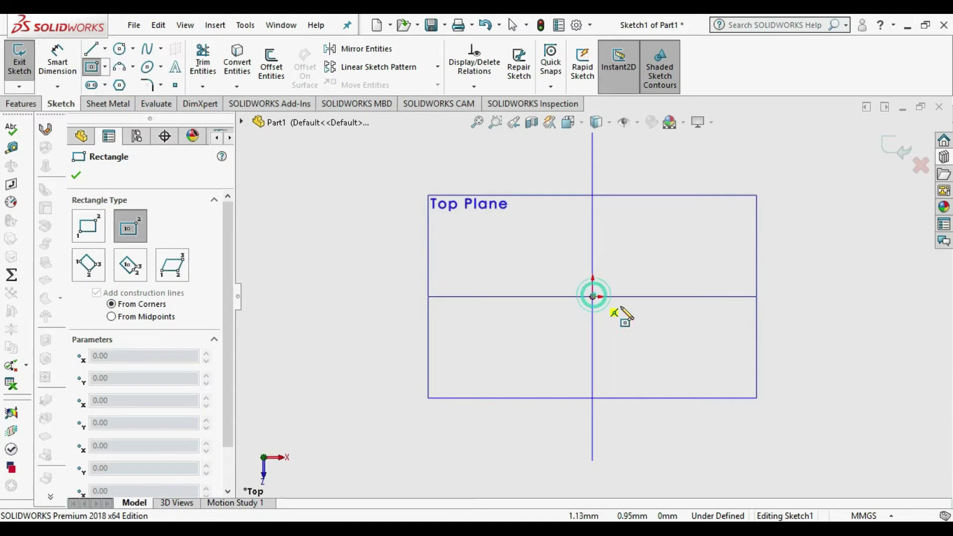
left_click(823, 424)
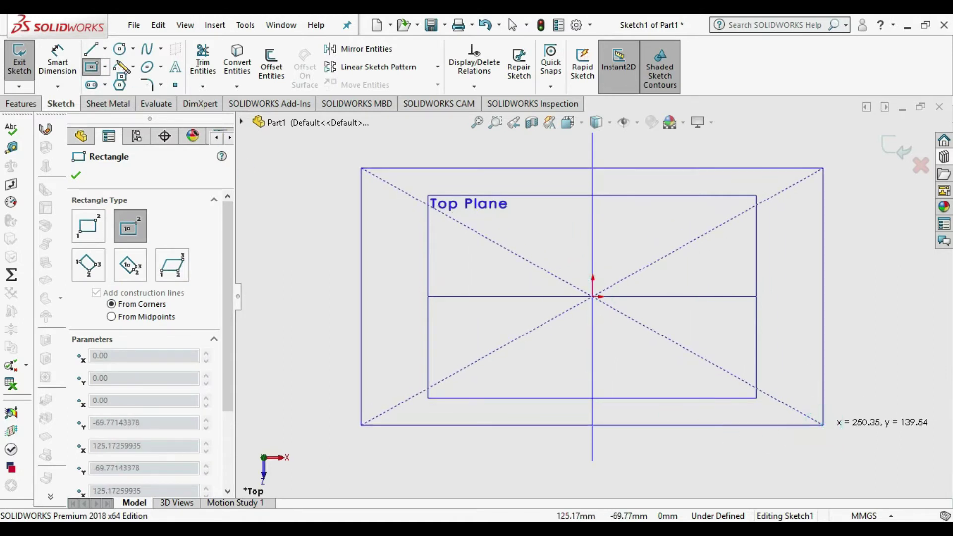
- Dimension the rectangle's horizontal side to 500 mm
left_click(57, 62)
left_click(659, 425)
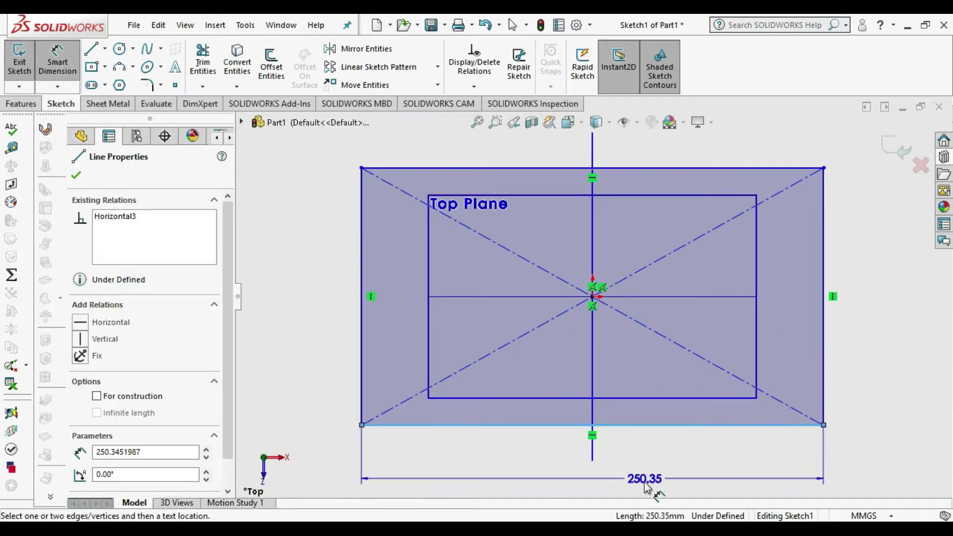
left_click(644, 485)
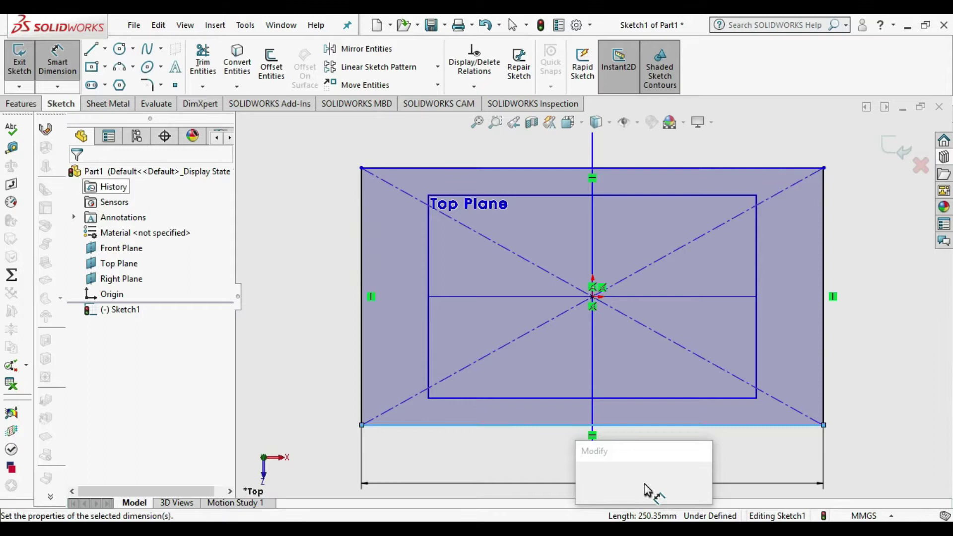
type("500")
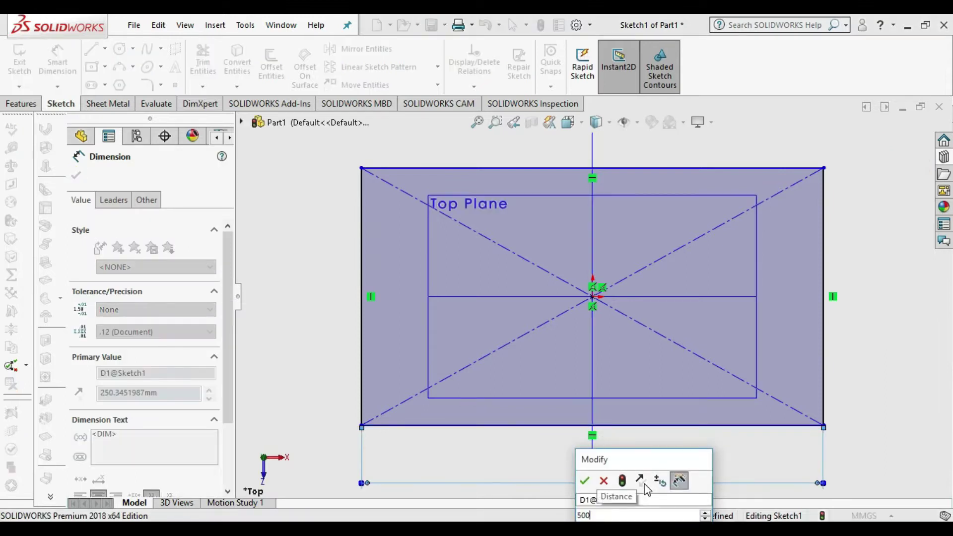
key("Return")
scroll(642, 419, "up", 3)
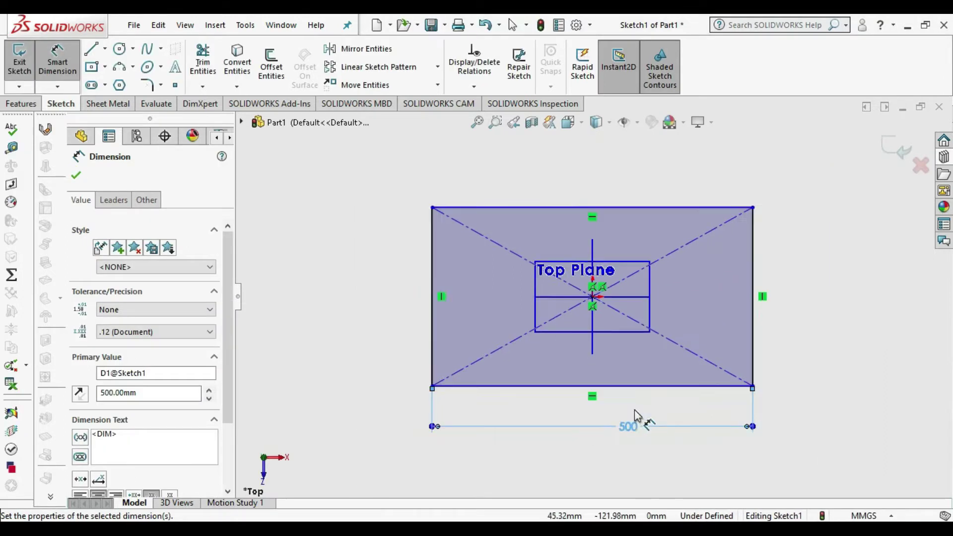
- Dimension the rectangle's vertical side to 300 mm and exit the sketch
left_click(782, 352)
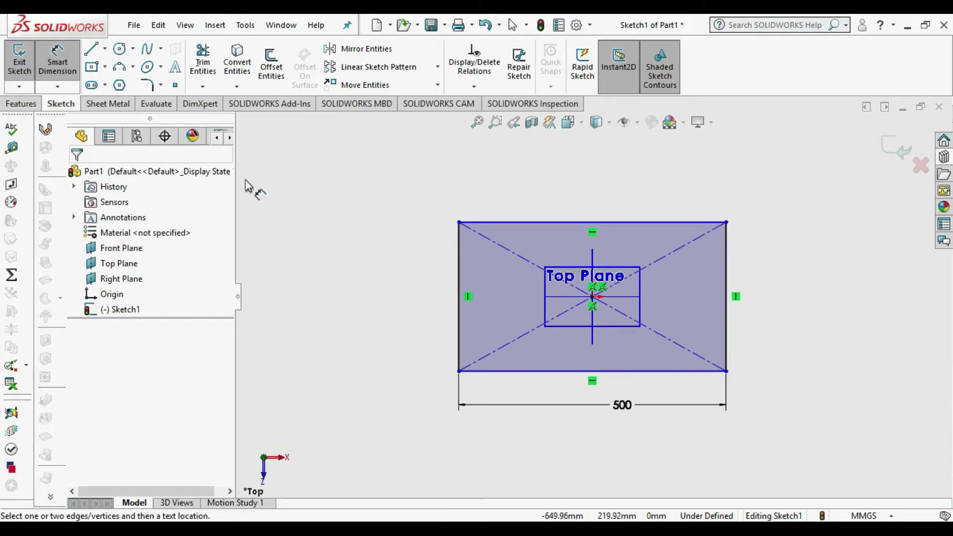
left_click(728, 332)
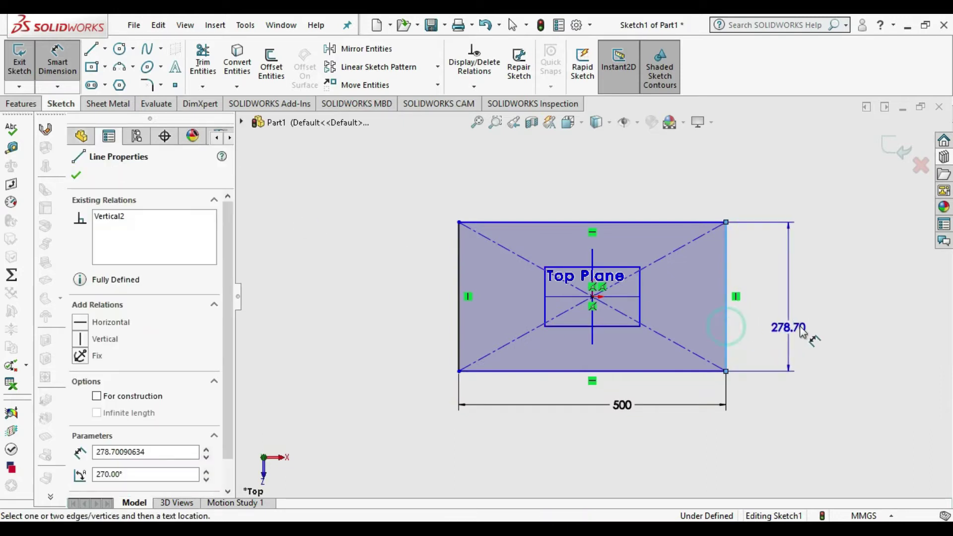
left_click(806, 301)
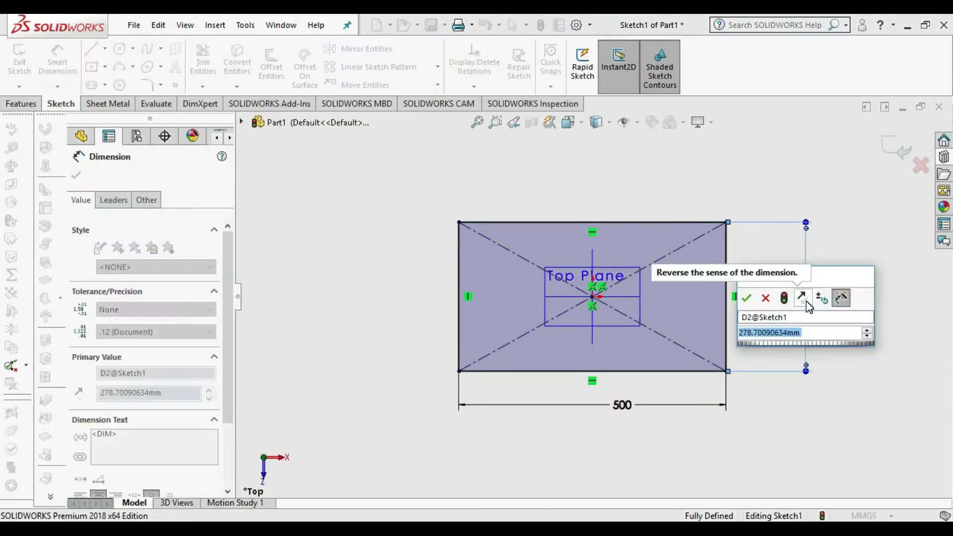
type("300")
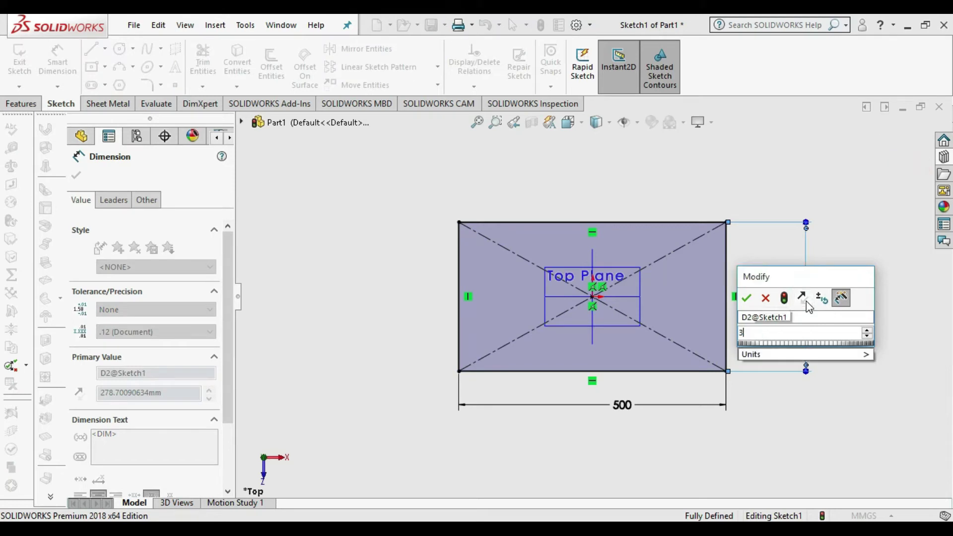
key("Escape")
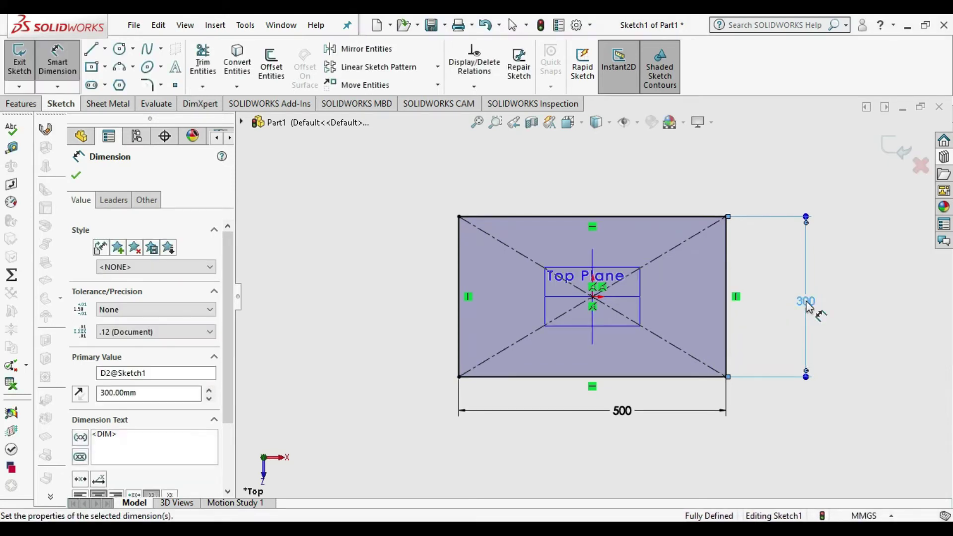
left_click(28, 62)
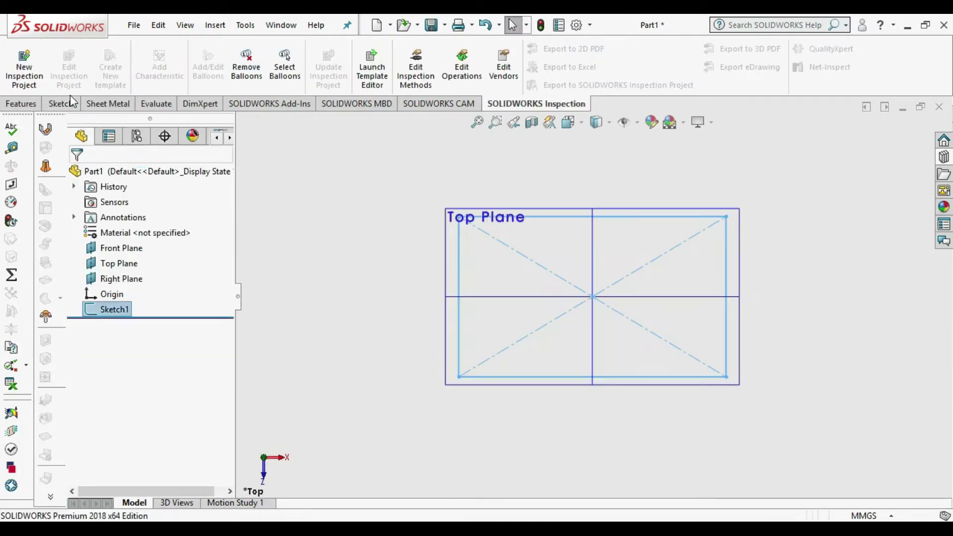
- Create a sheet metal base flange from the rectangle sketch with a thickness of 3 mm and a K-Factor of 0.5
left_click(107, 103)
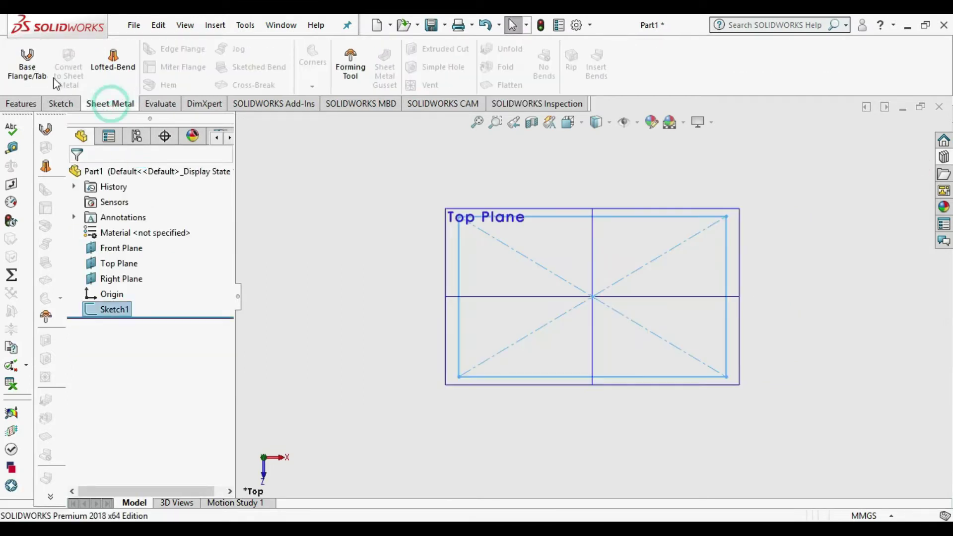
left_click(24, 56)
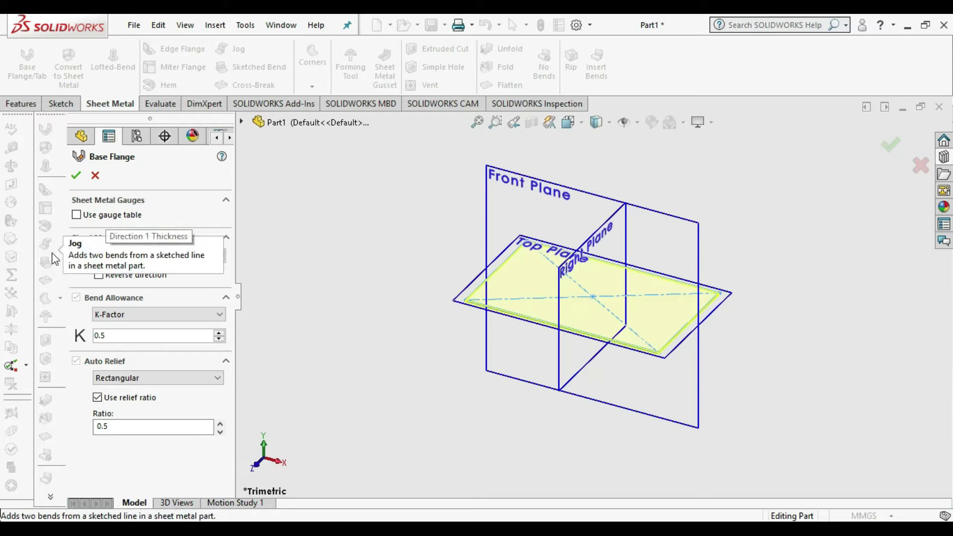
left_click(76, 176)
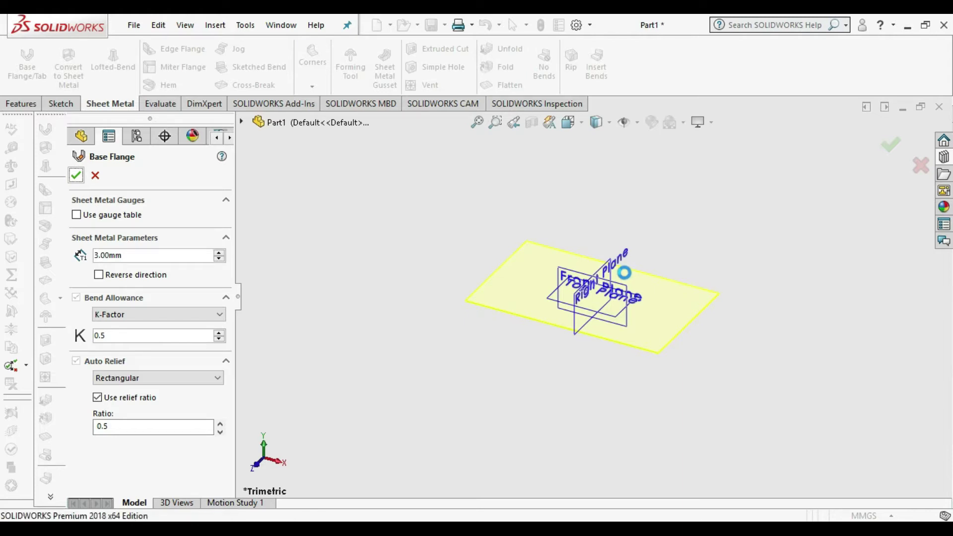
left_click(545, 442)
- Start an edge flange and select all four edges of the base plate so the walls point upward at 90 degrees
scroll(548, 323, "down", 2)
left_click(184, 49)
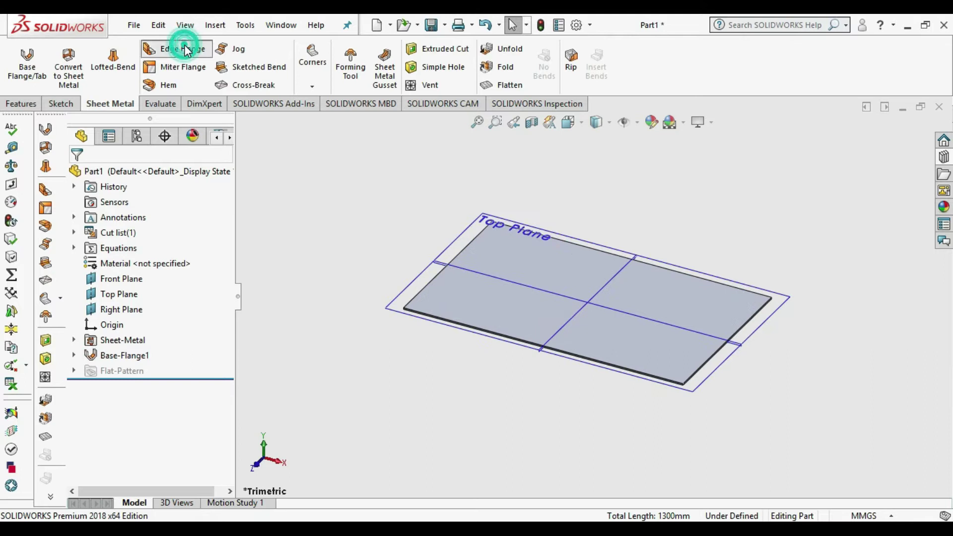
left_click(469, 328)
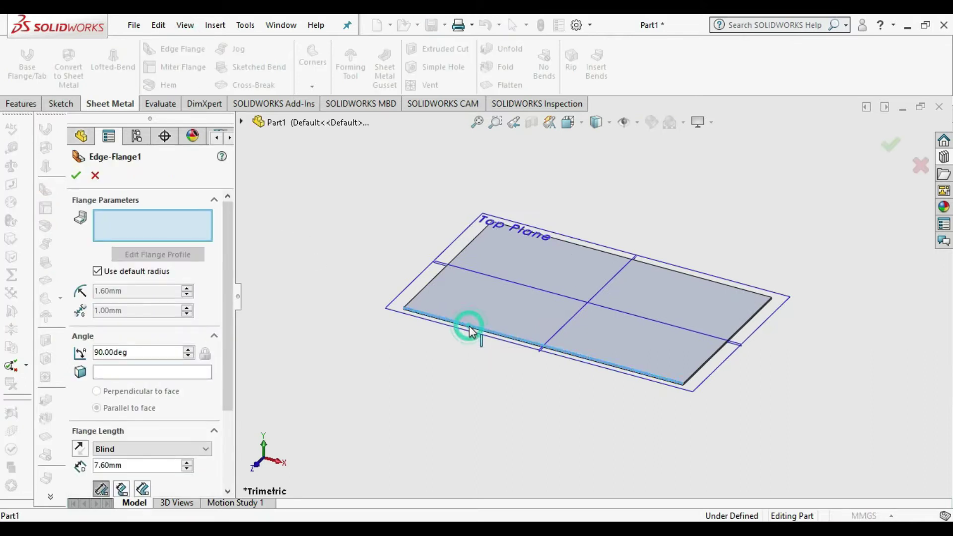
left_click(453, 300)
left_click(170, 230)
left_click(460, 252)
left_click(664, 268)
left_click(738, 330)
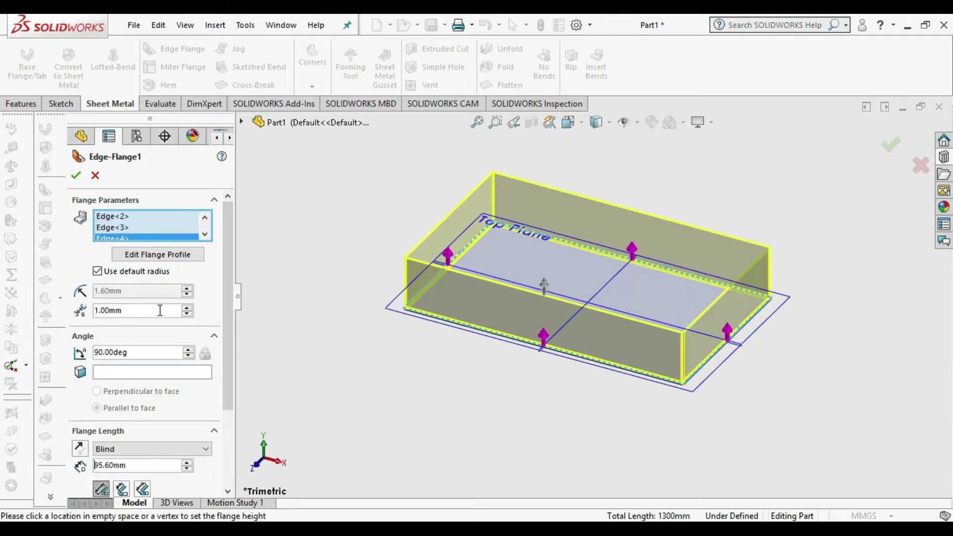
- Set the flange length of the four walls to 500 mm and create the edge flange
scroll(155, 348, "down", 3)
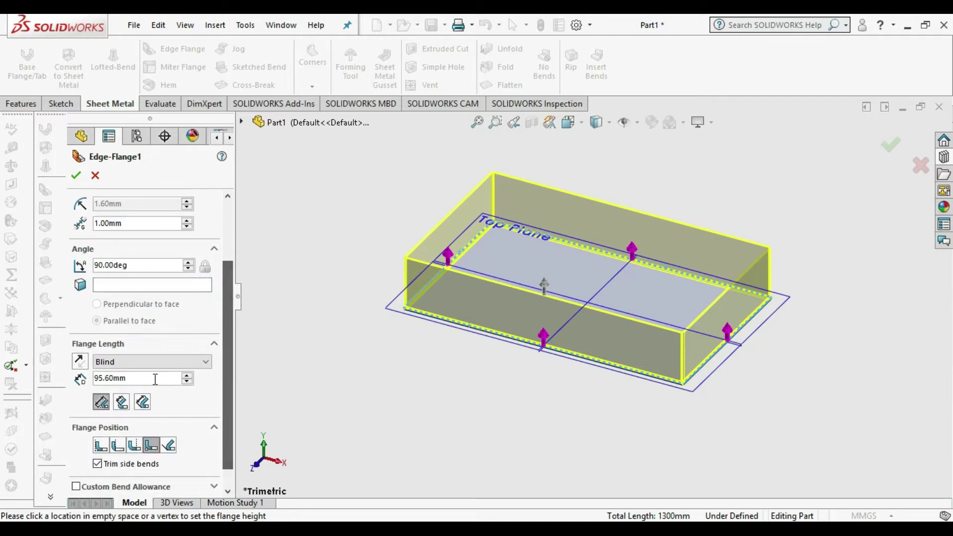
double_click(143, 378)
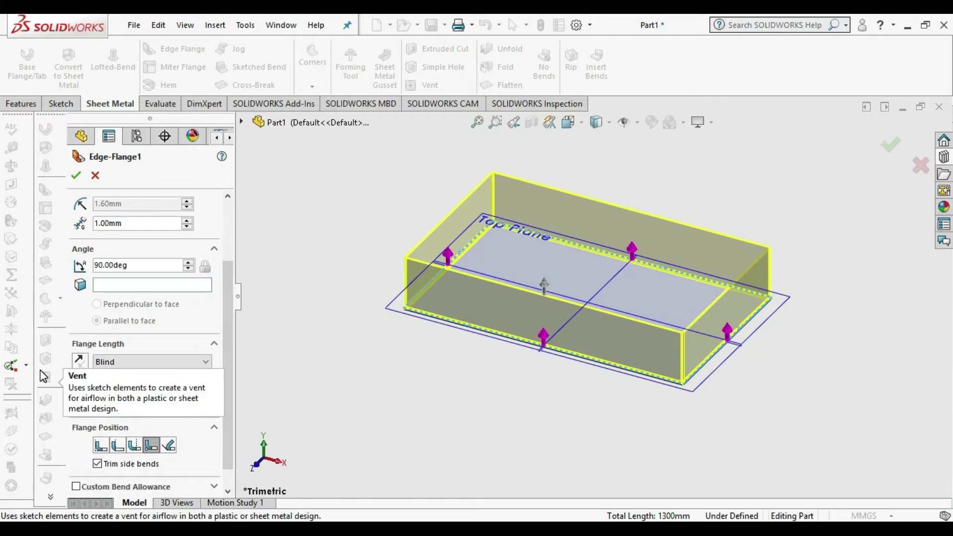
type("500")
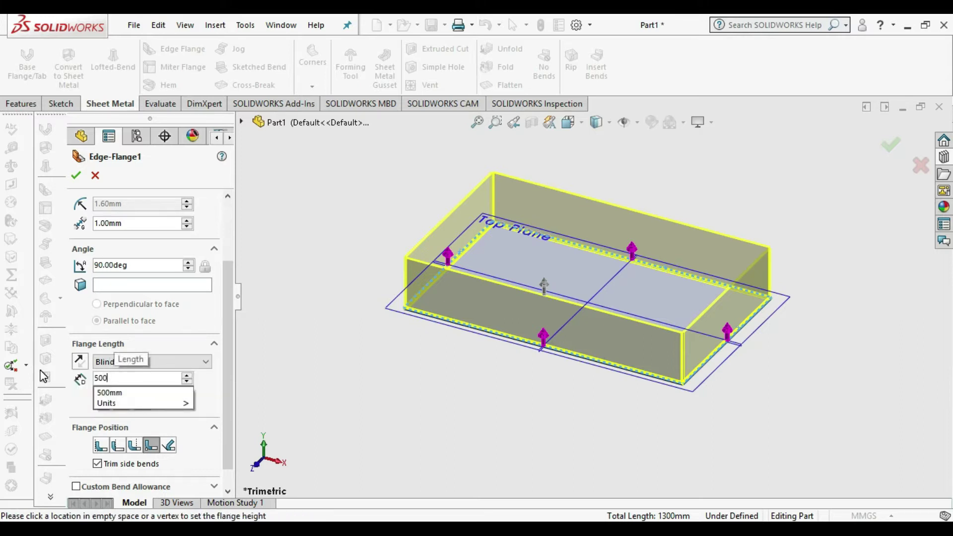
key("Return")
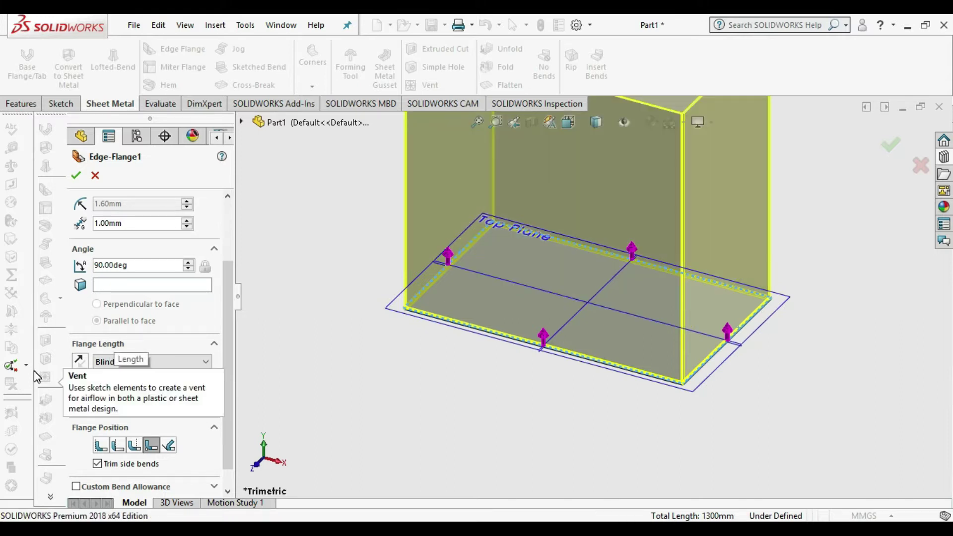
scroll(413, 368, "up", 3)
scroll(588, 231, "up", 2)
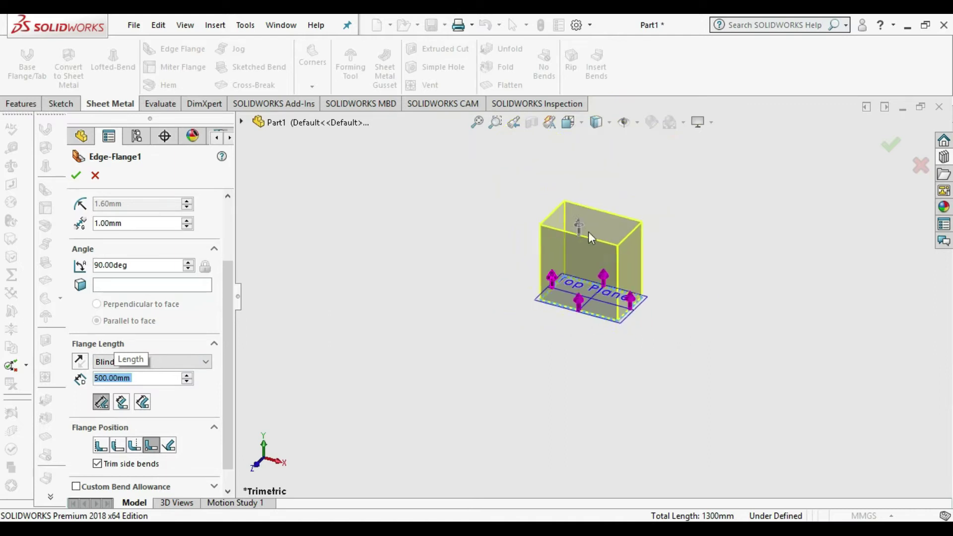
scroll(607, 208, "down", 3)
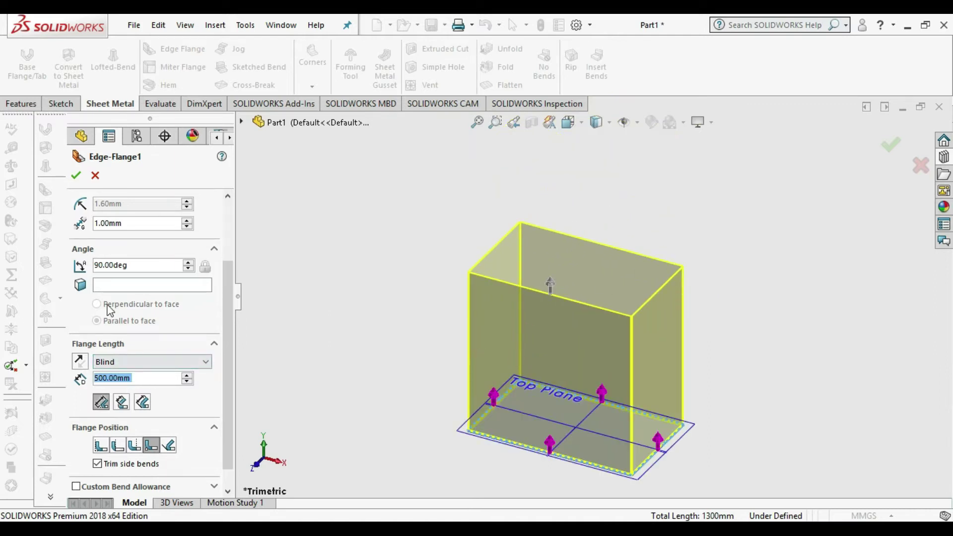
left_click(77, 176)
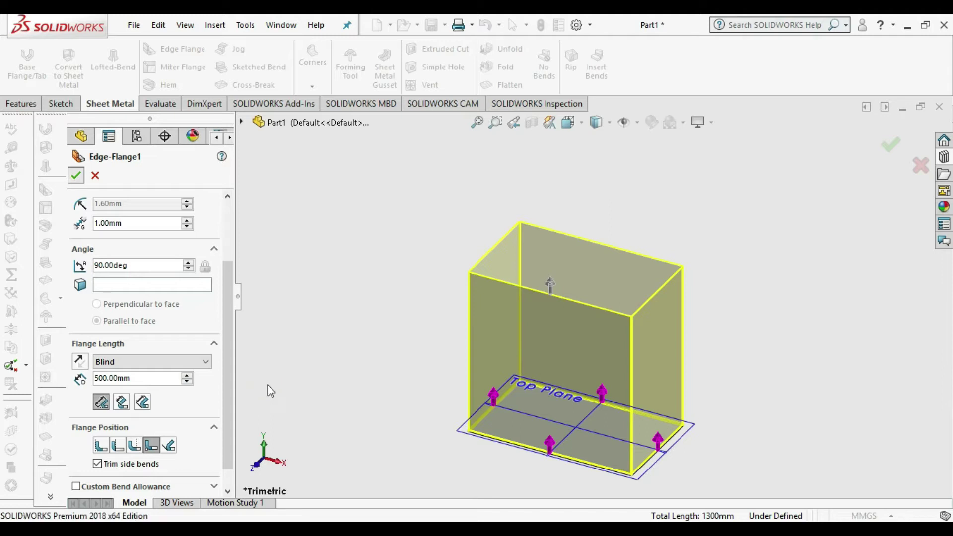
- Start an edge flange about 48 mm long on the box's long rear top edge and reverse it to point inward over the opening
scroll(668, 246, "down", 2)
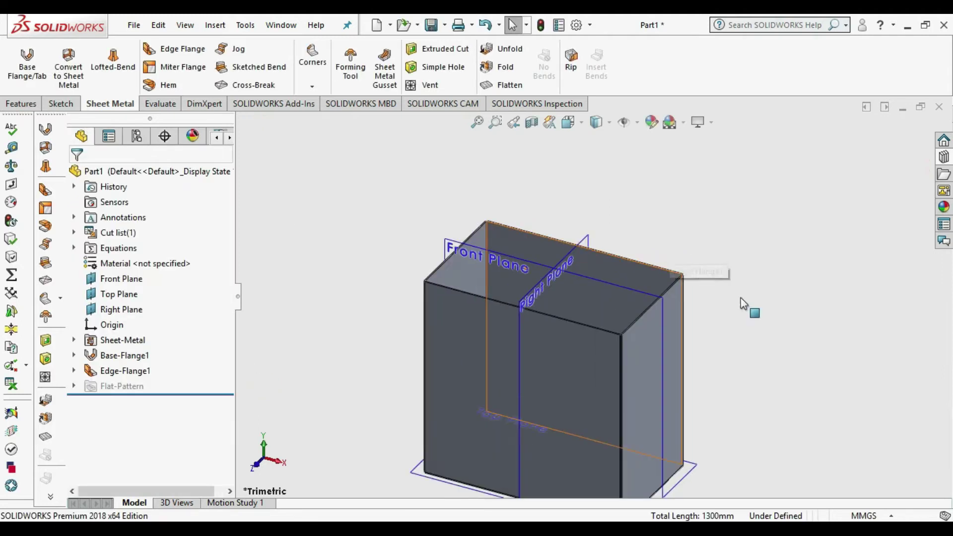
left_click(803, 325)
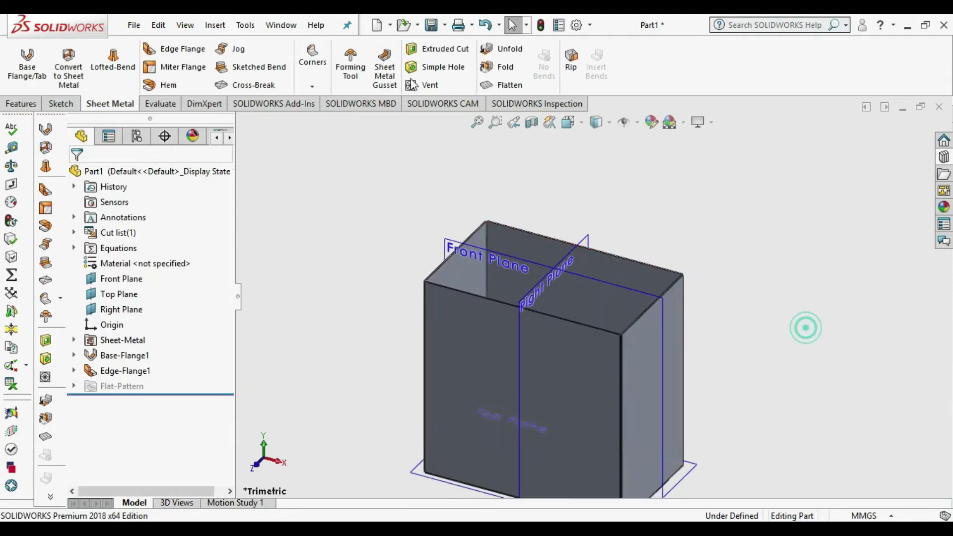
left_click(182, 48)
scroll(571, 252, "down", 2)
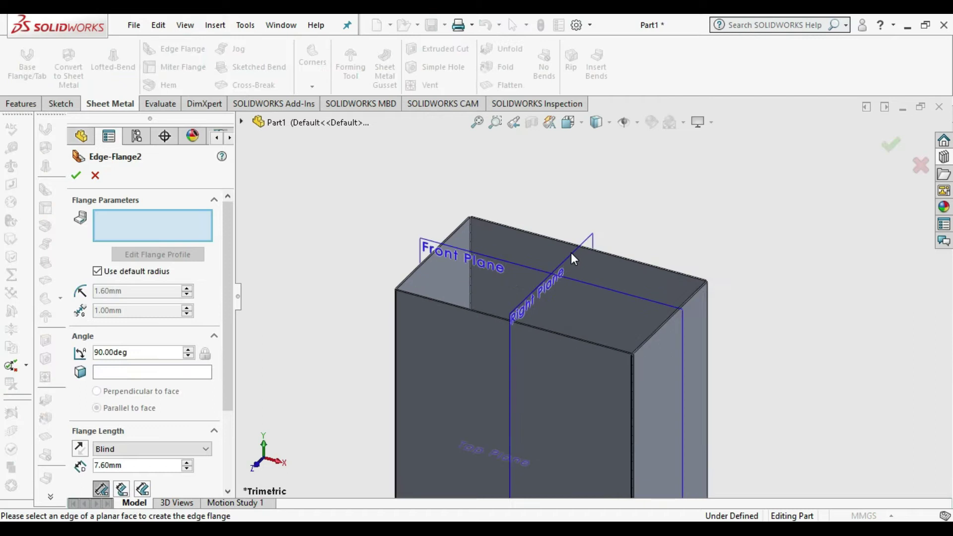
left_click(625, 258)
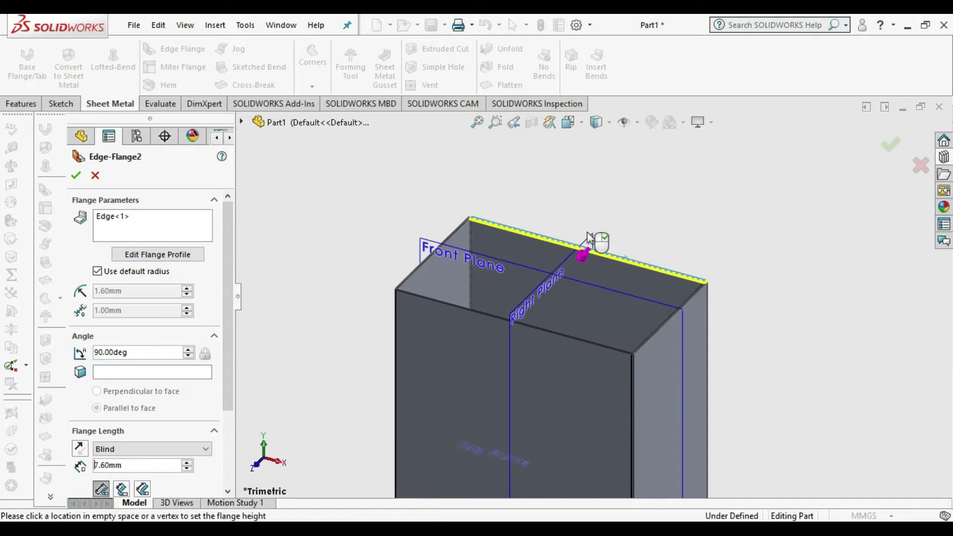
left_click(578, 268)
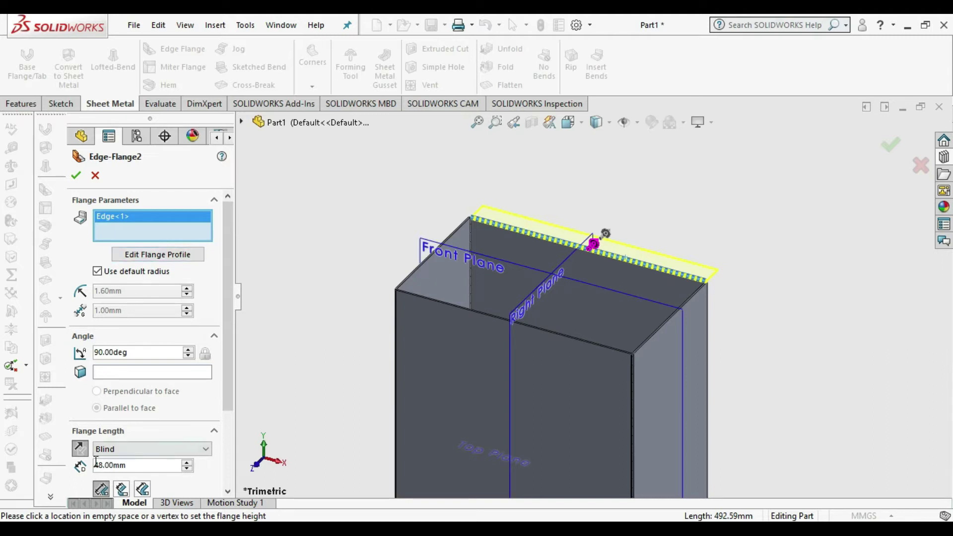
left_click(84, 451)
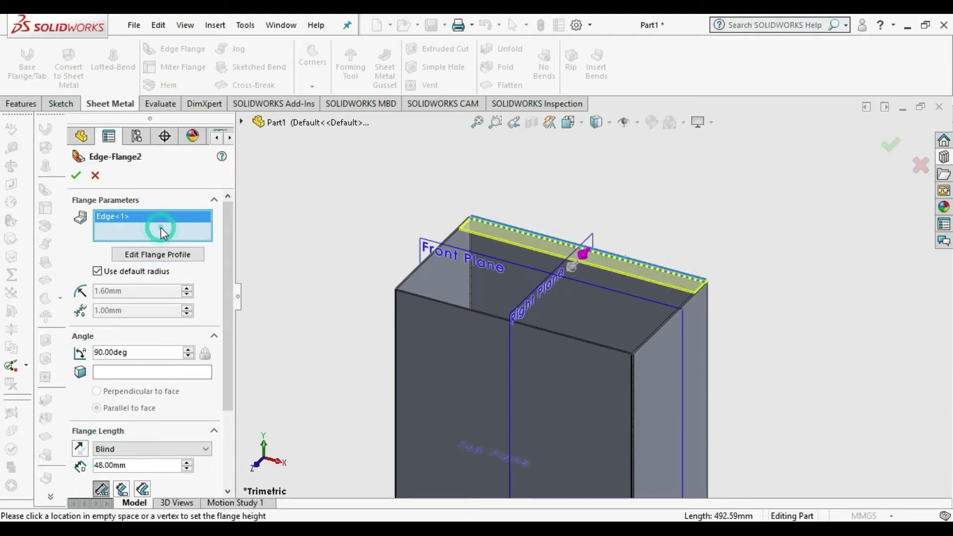
- Add the short left top edge to the flange and set the flange length to 10 mm
left_click(431, 260)
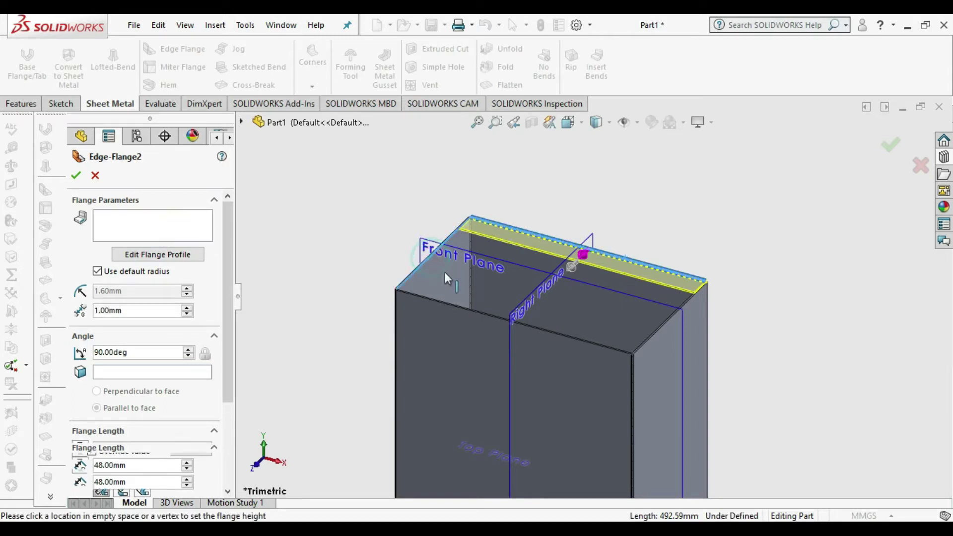
left_click(463, 308)
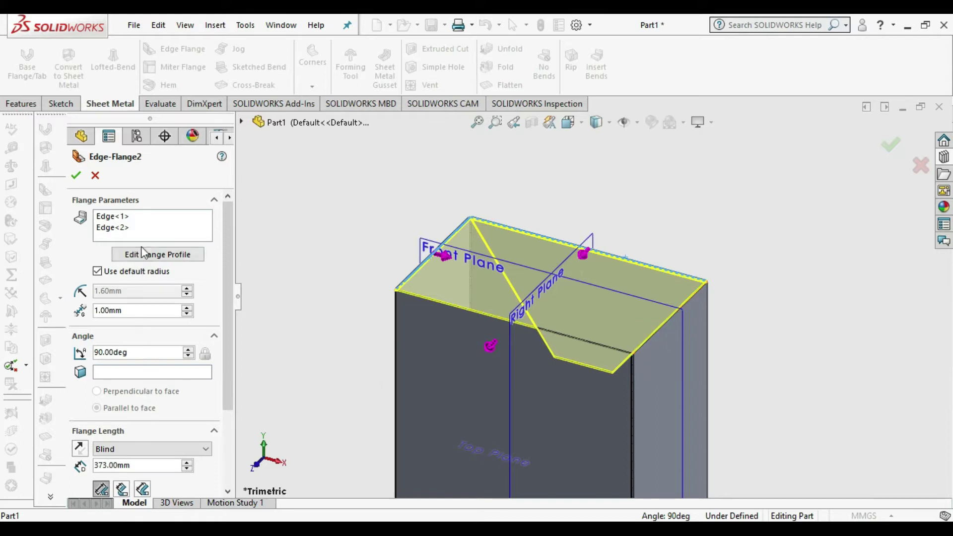
left_click(188, 469)
double_click(149, 466)
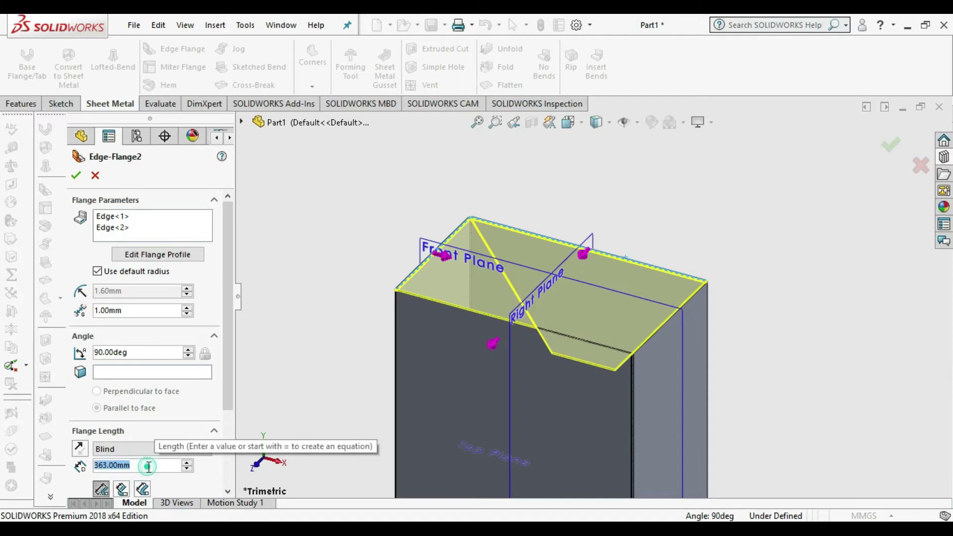
type("100")
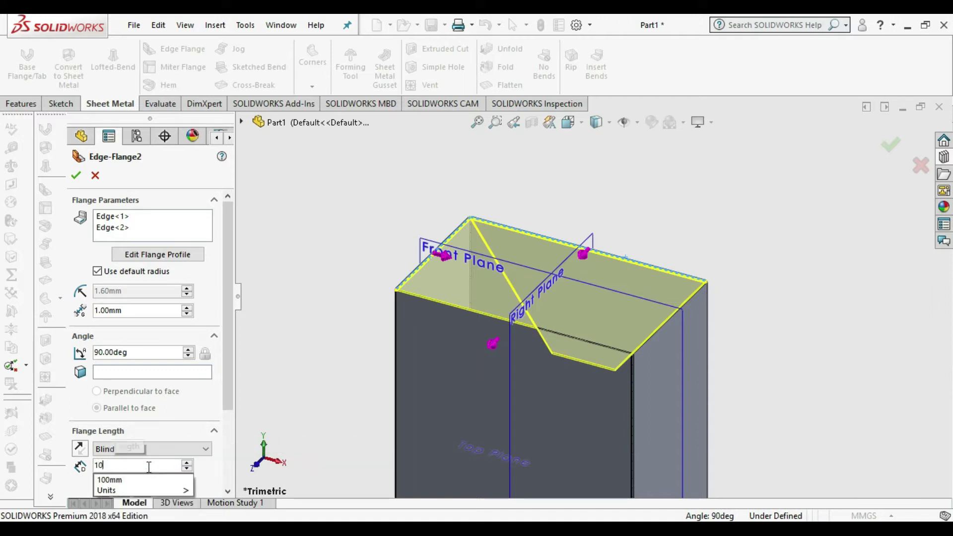
key("BackSpace")
left_click(184, 414)
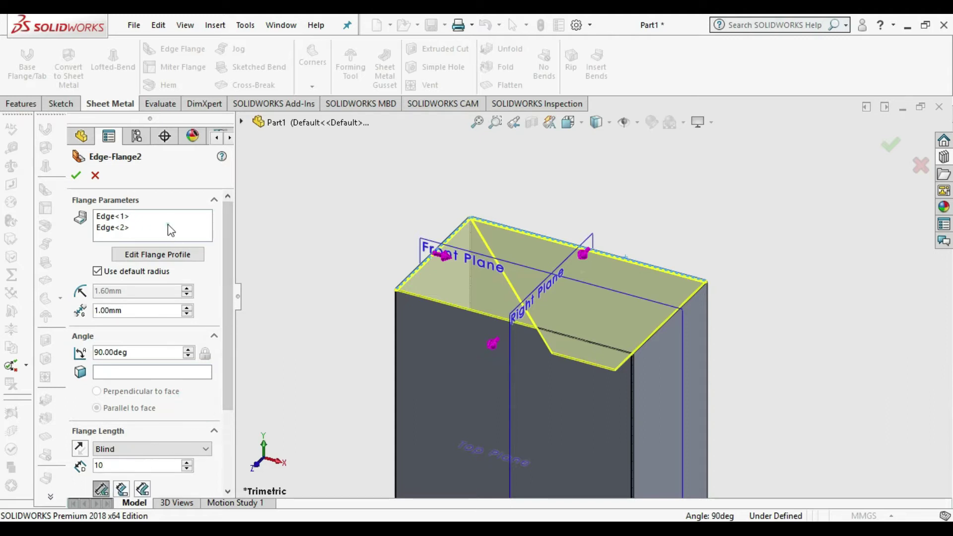
- Add the front and right top edges to the flange so it runs around the whole opening
left_click(171, 238)
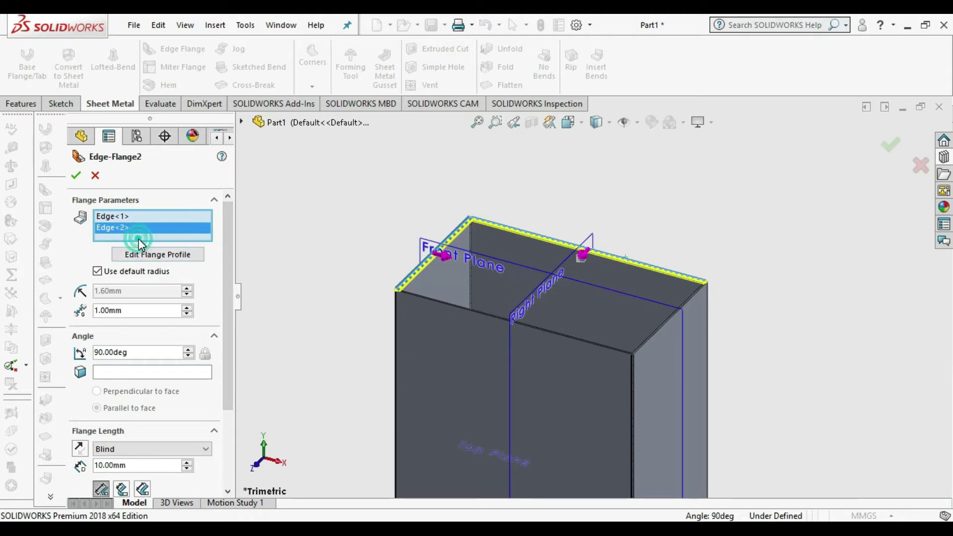
left_click(454, 307)
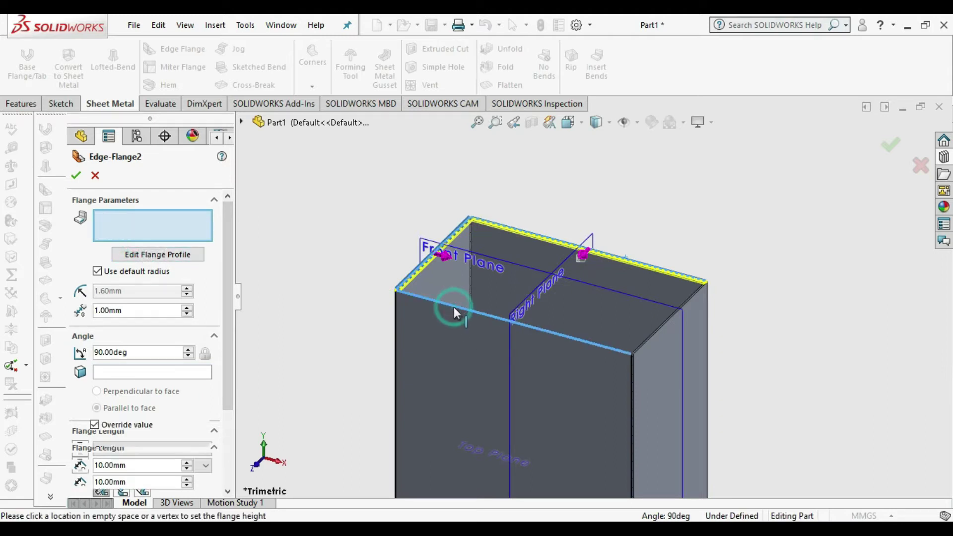
left_click(658, 327)
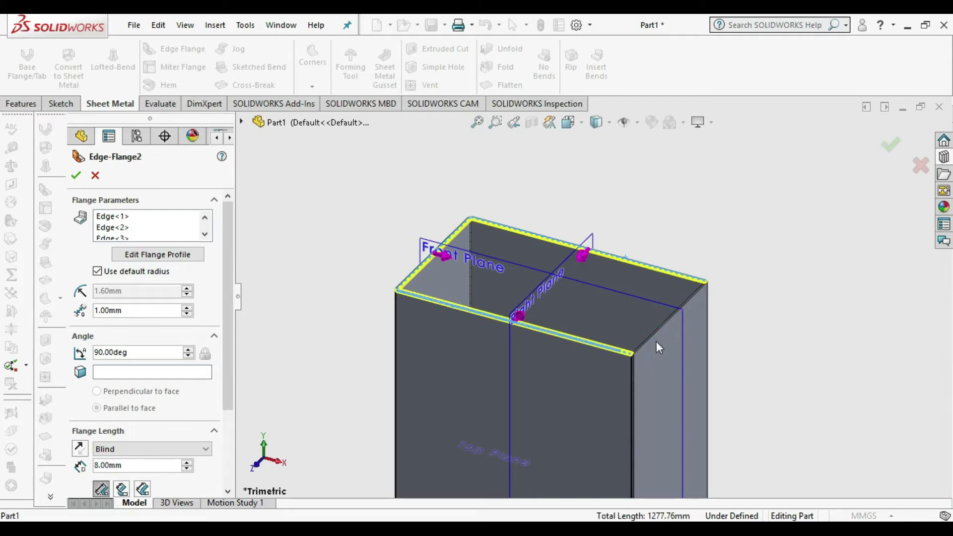
left_click(188, 228)
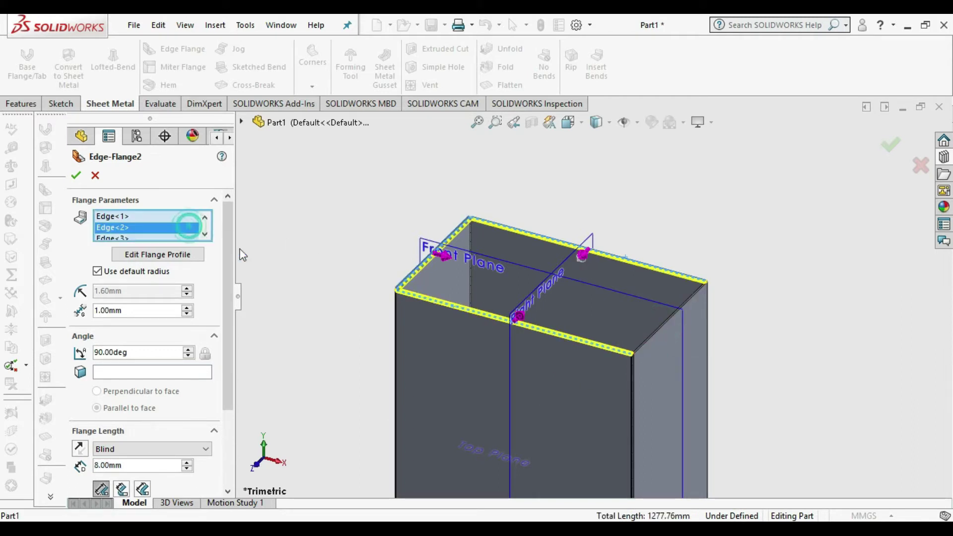
left_click(653, 335)
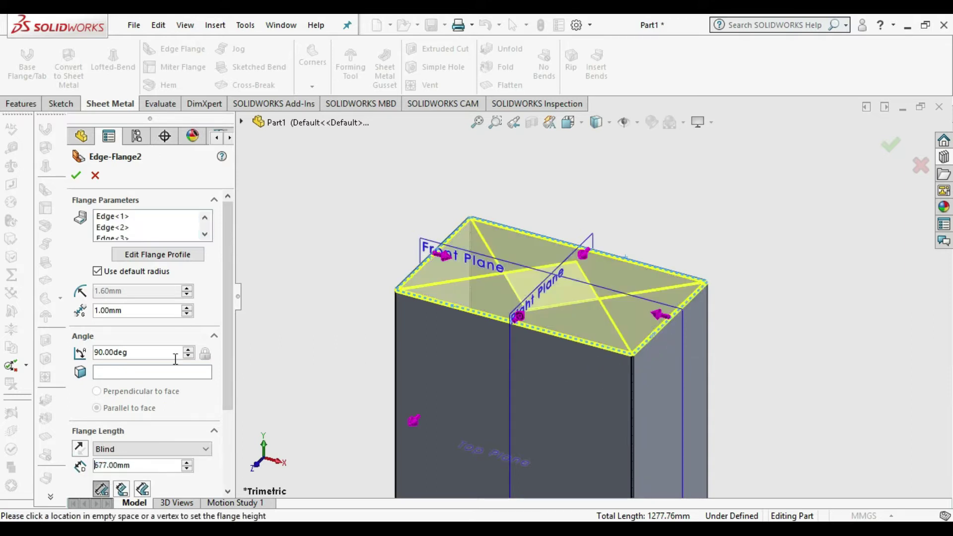
- Set the flange length to 30 mm and create the inward edge flange around the opening
double_click(142, 462)
type("30")
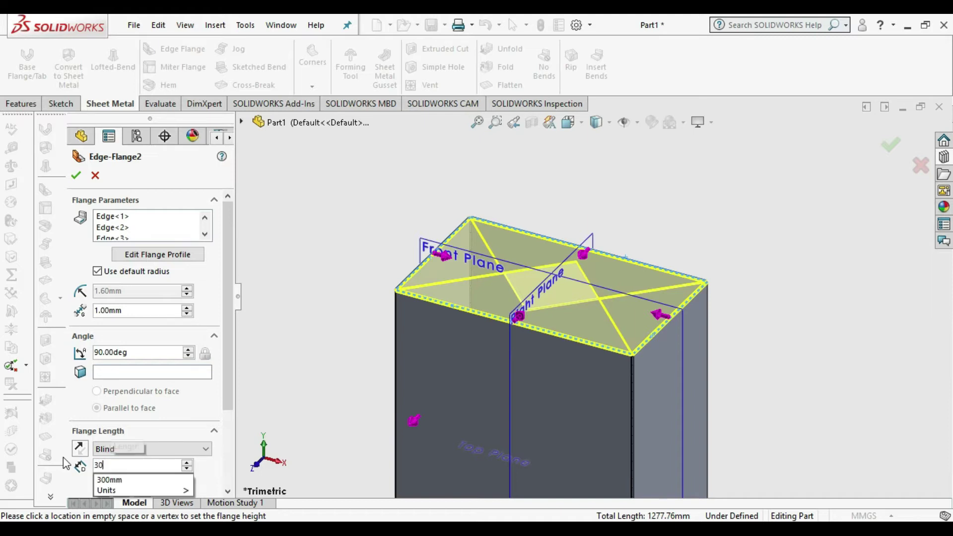
key("Return")
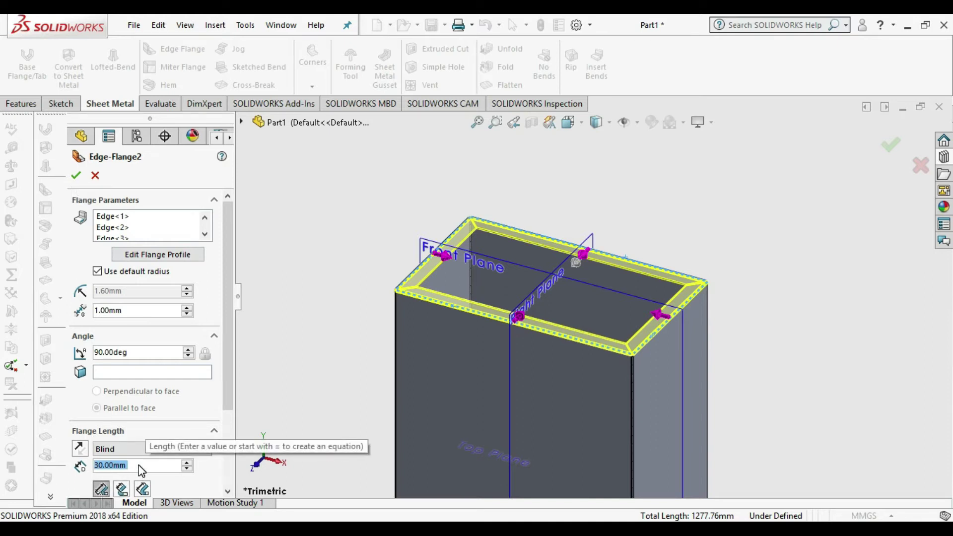
left_click(77, 176)
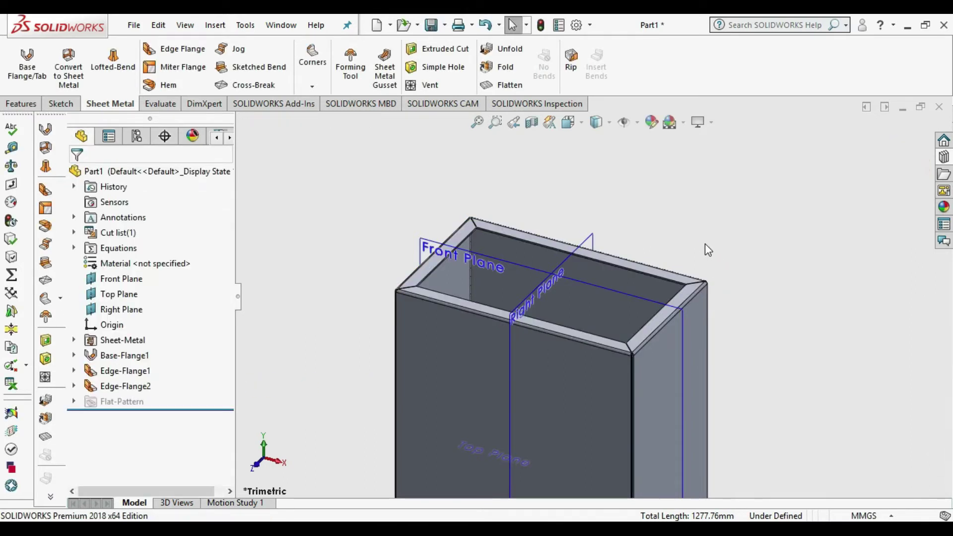
- Examine the box and the corners of its new top flanges from several angles
scroll(590, 310, "down", 2)
middle_click_drag(691, 354, 721, 385)
scroll(672, 305, "down", 3)
middle_click_drag(672, 305, 574, 251)
scroll(670, 348, "up", 5)
left_click(574, 252)
scroll(575, 251, "up", 5)
middle_click_drag(596, 315, 733, 325)
left_click(780, 339)
scroll(585, 281, "down", 10)
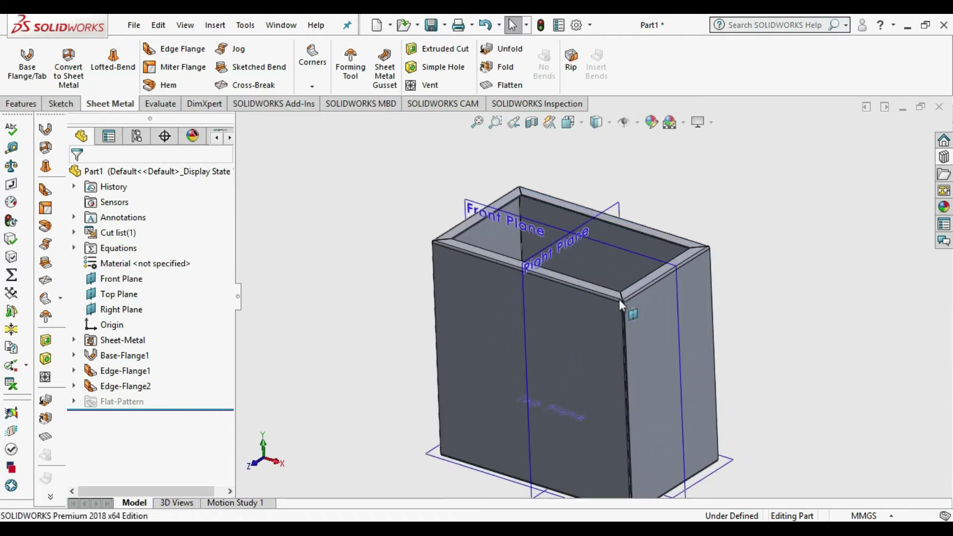
- Start a sketch on the top face of the front flange and view the sketch plane face-on
scroll(505, 243, "down", 2)
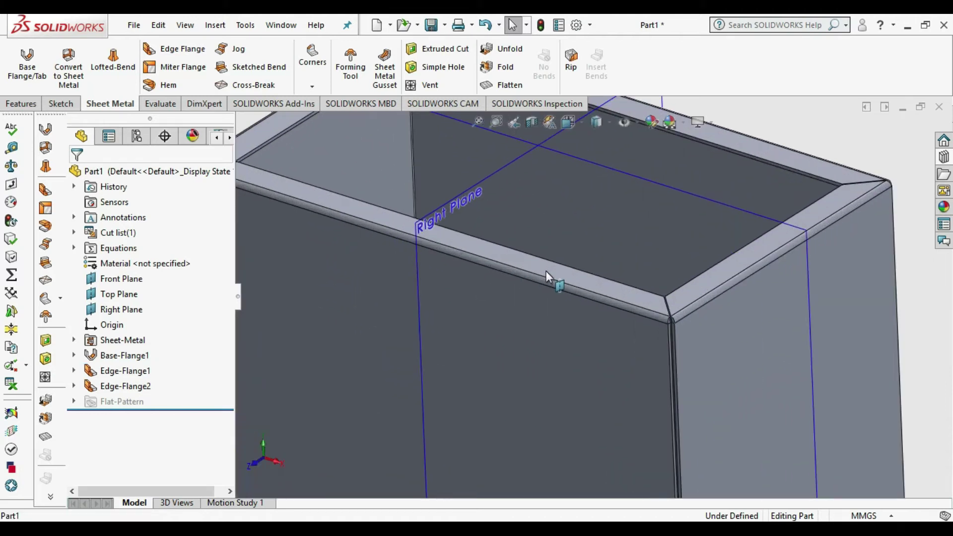
right_click(545, 270)
left_click(579, 161)
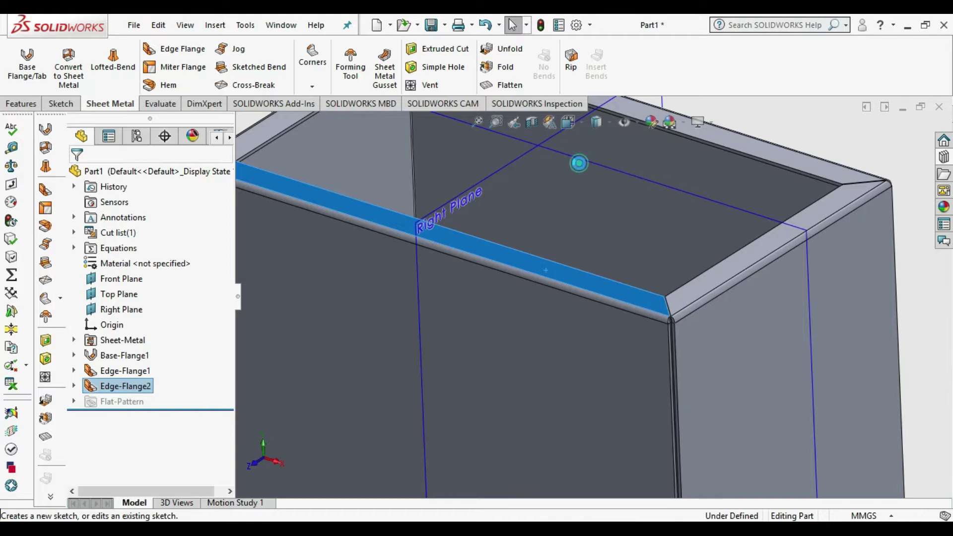
scroll(813, 347, "up", 5)
left_click(803, 341)
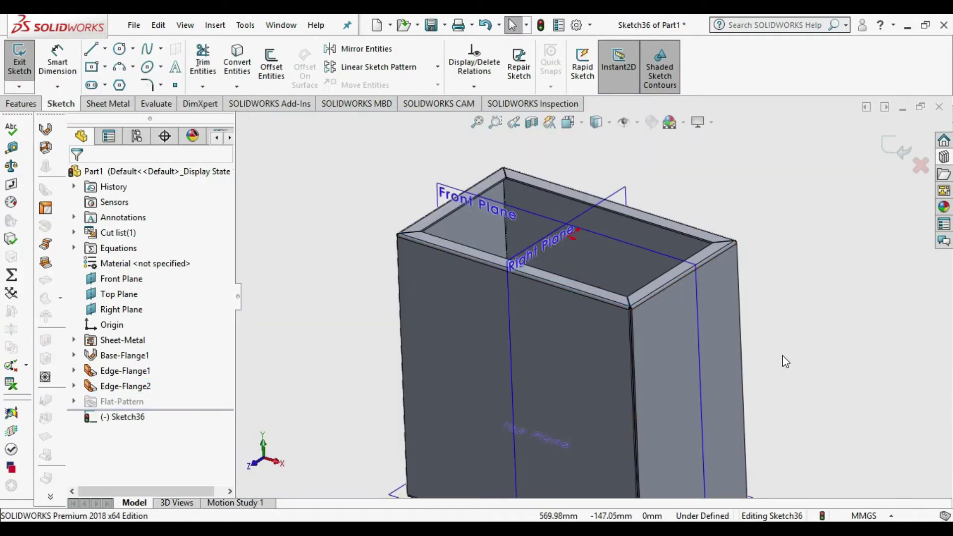
key("ctrl+8")
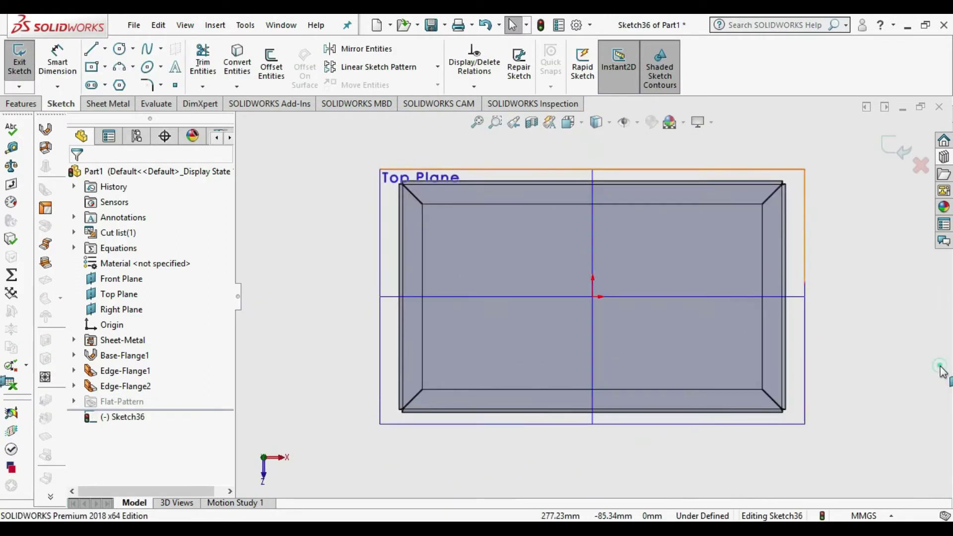
- Sketch a small square center rectangle about 12.4 mm wide on the front flange near its right corner
scroll(727, 440, "down", 4)
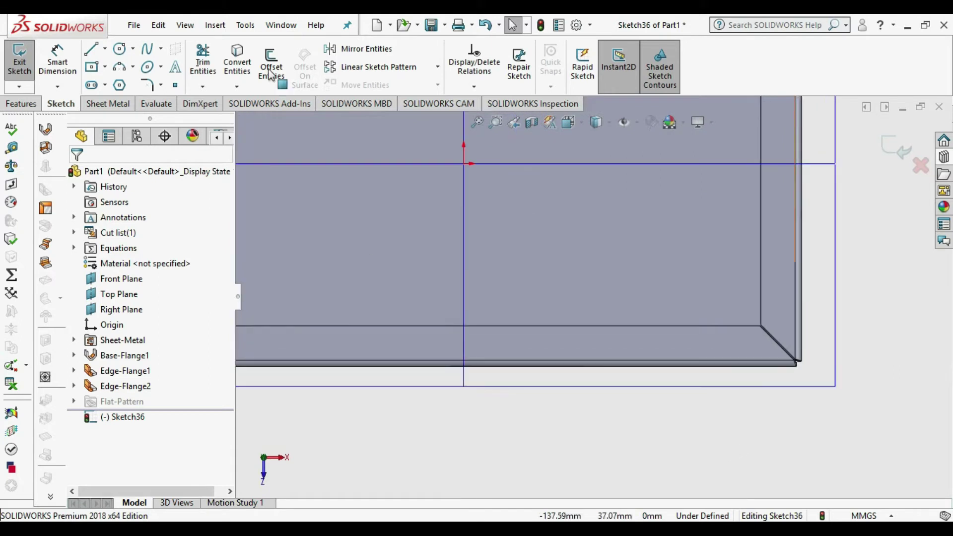
left_click(119, 48)
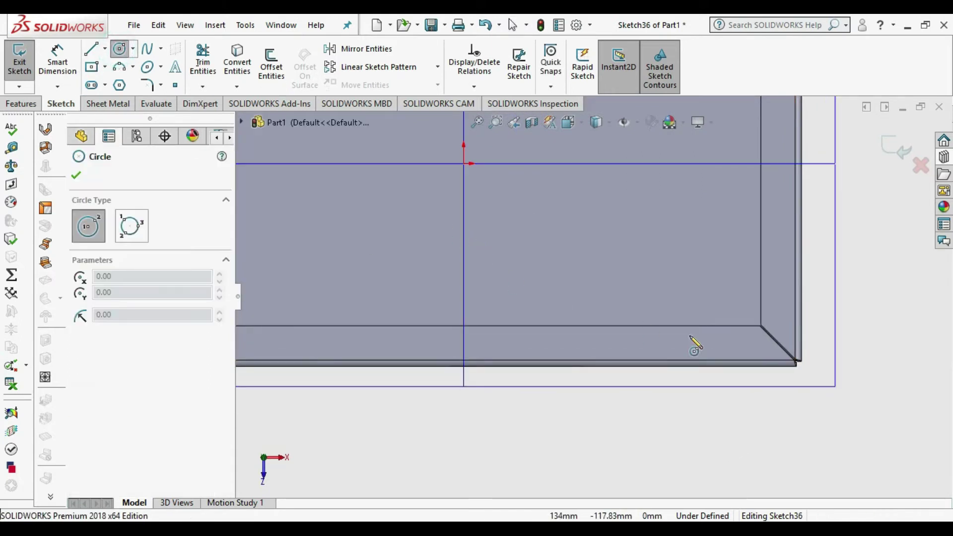
left_click(106, 68)
left_click(129, 82)
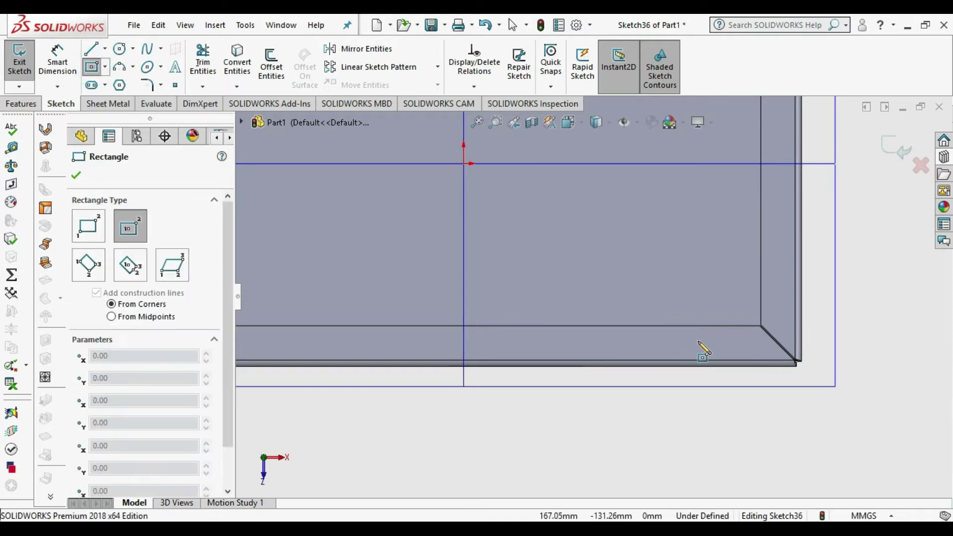
left_click(678, 344)
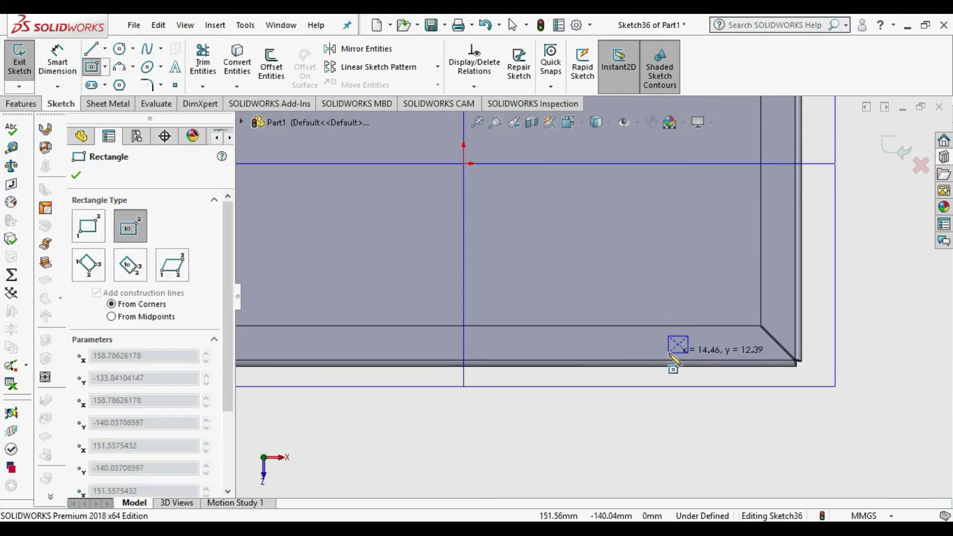
- Dimension the square's width to 9.5 mm and try to add a dimension to its vertical side
key("d")
scroll(673, 352, "down", 3)
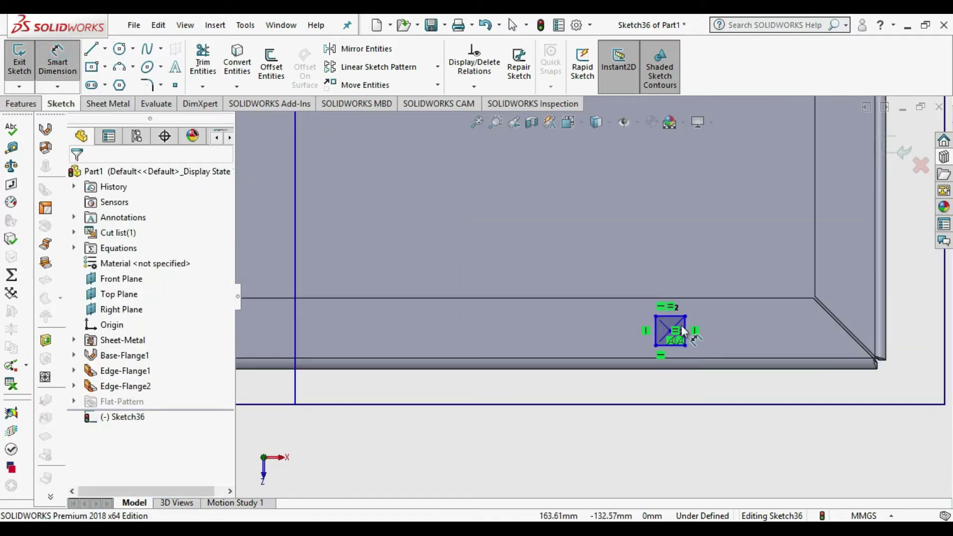
left_click(675, 316)
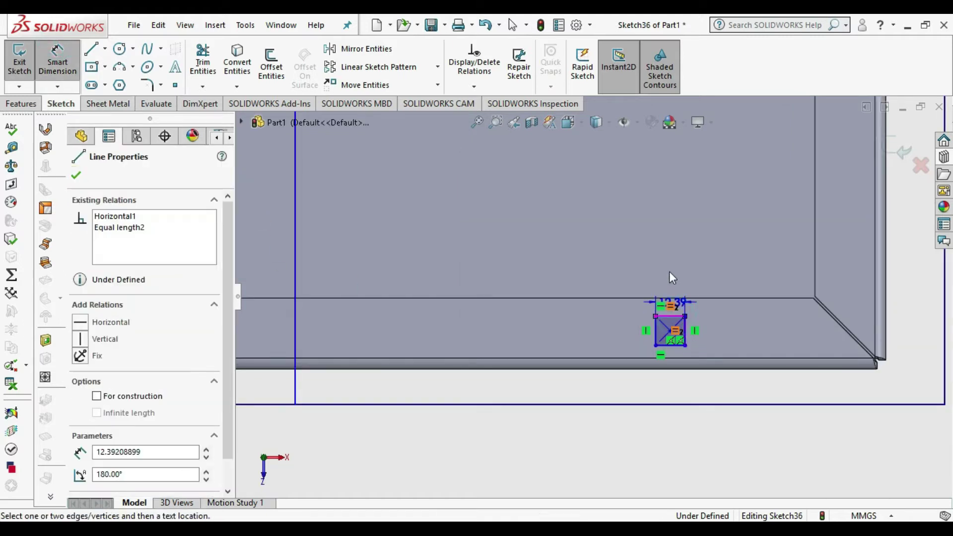
left_click(671, 263)
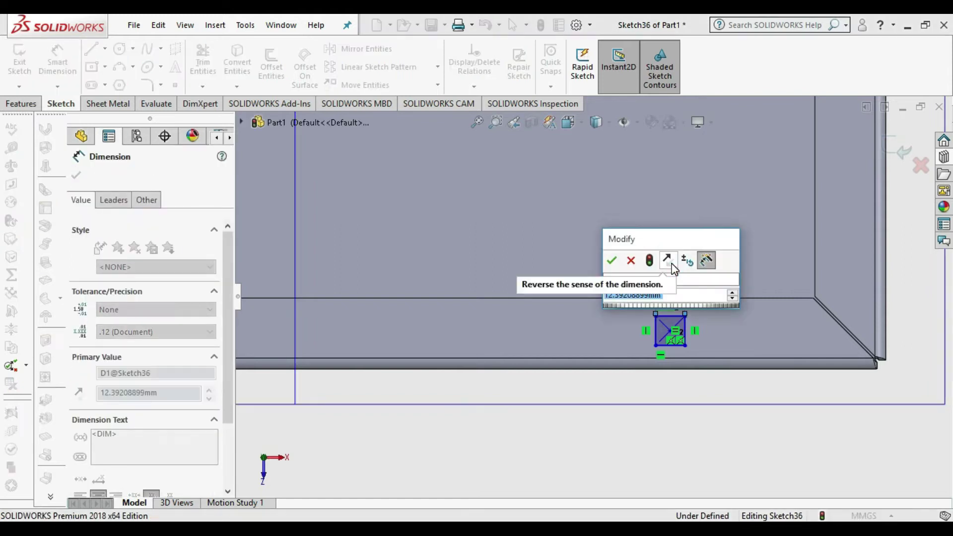
type("9.5")
key("Return")
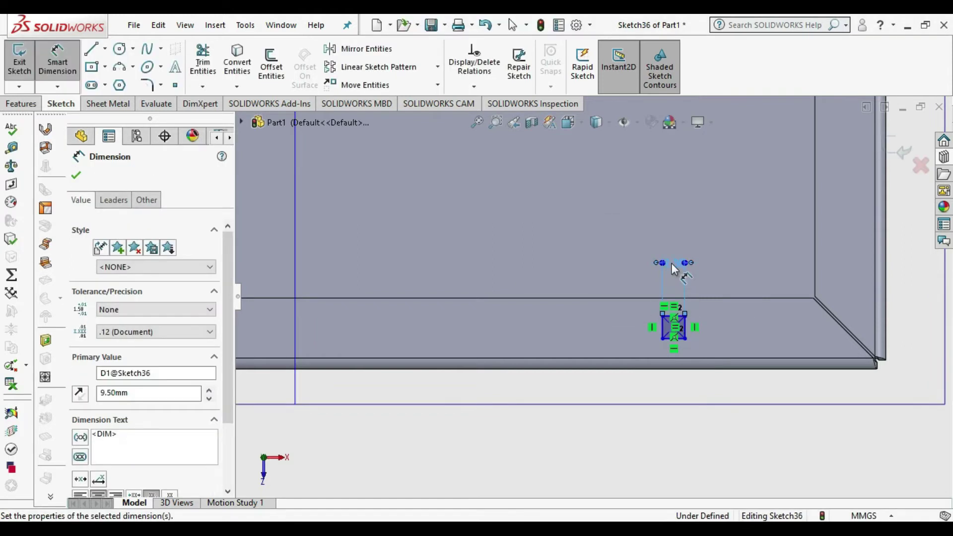
key("Escape")
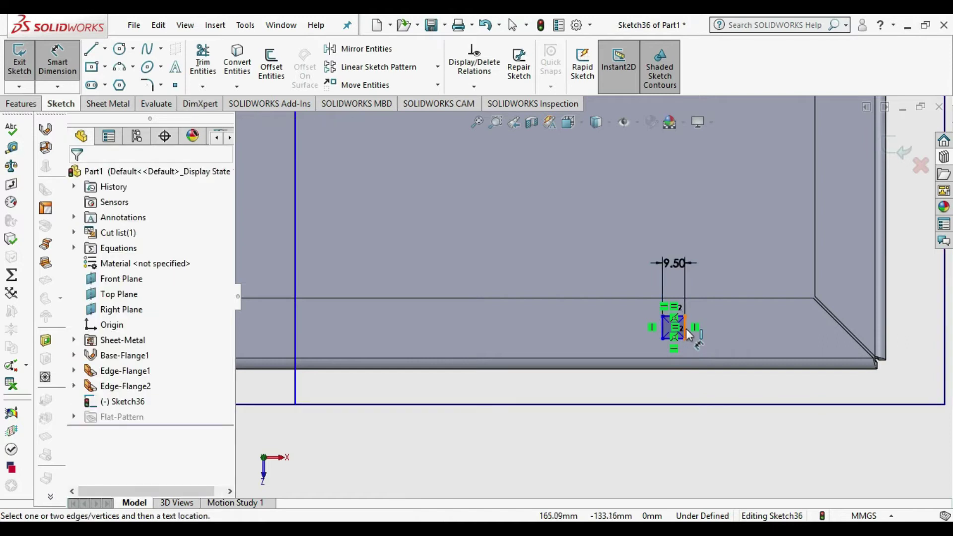
left_click(661, 326)
left_click(617, 325)
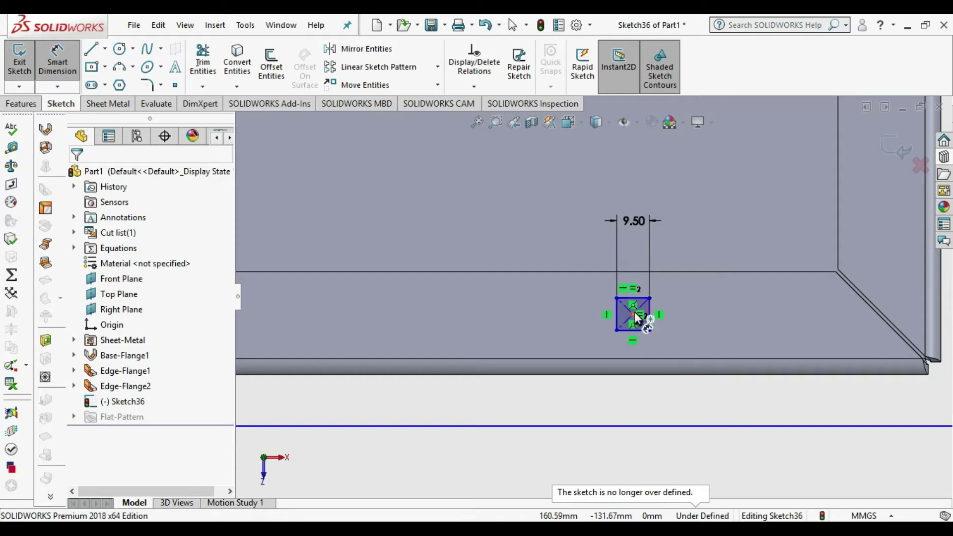
- Dimension the square's center point 150 mm from the box's outer right edge
left_click(637, 317)
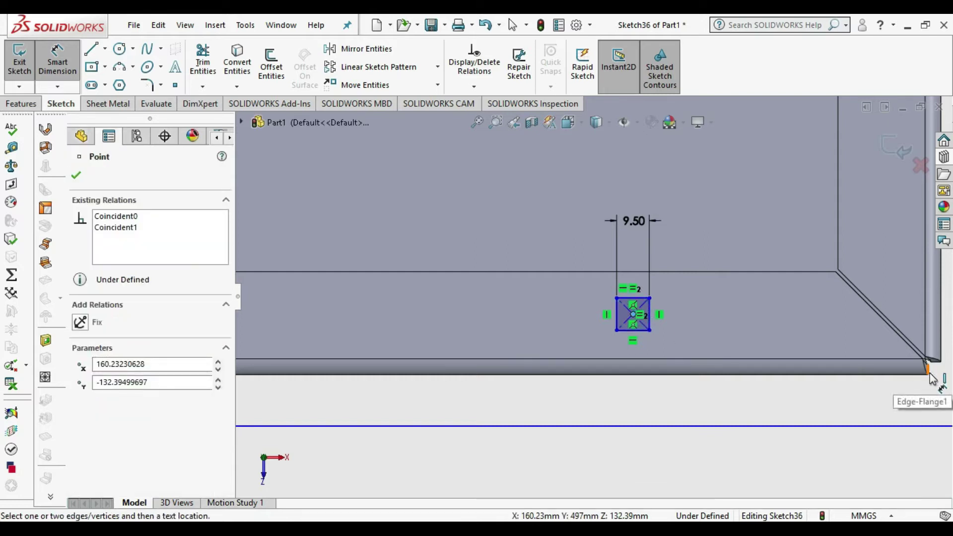
left_click(941, 353)
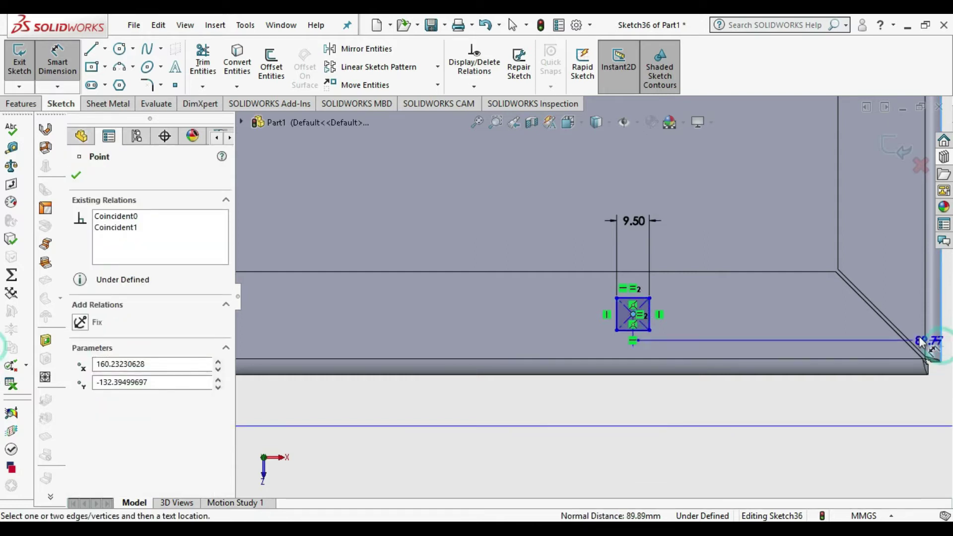
scroll(802, 459, "up", 2)
scroll(774, 447, "up", 1)
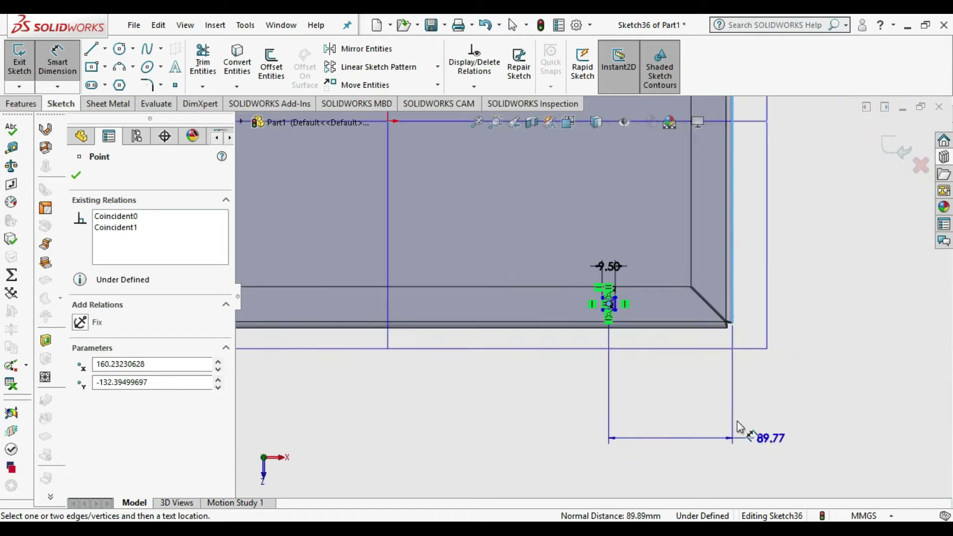
left_click(689, 404)
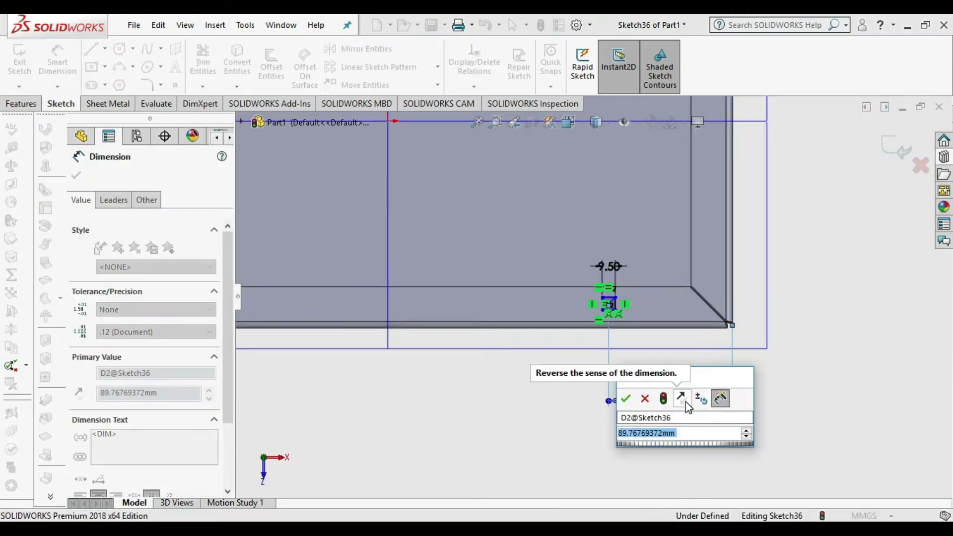
type("150")
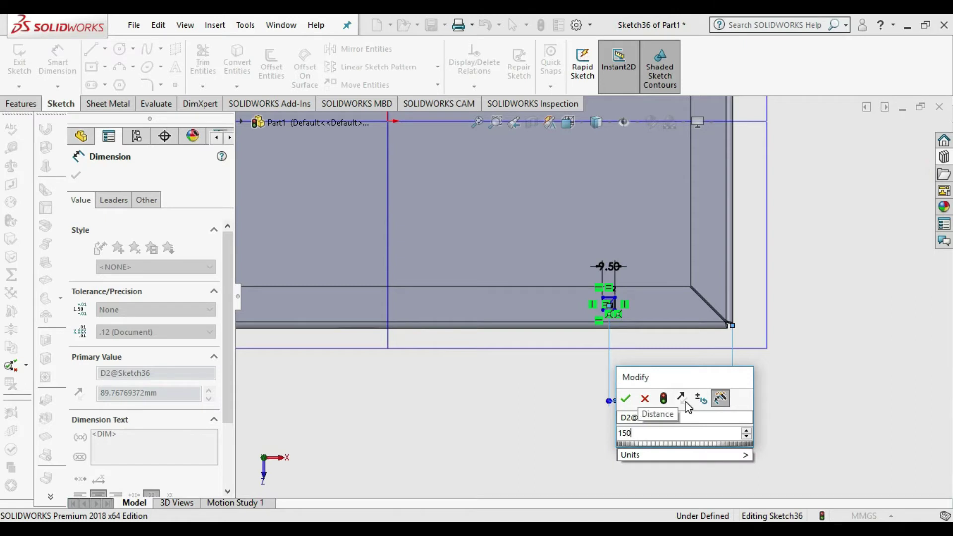
key("Return")
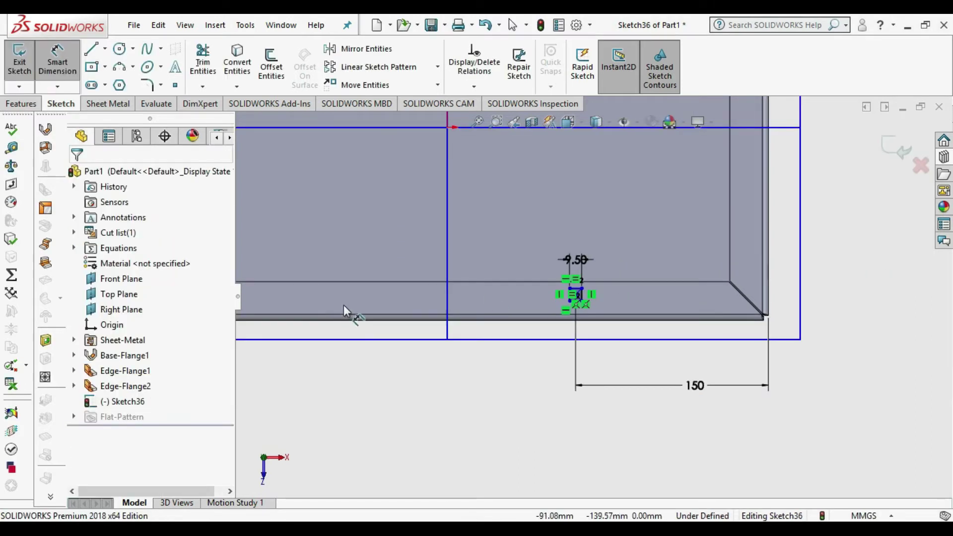
- Dimension the square's center point 15 mm from the front flange's inner edge
scroll(603, 315, "down", 2)
scroll(580, 288, "down", 3)
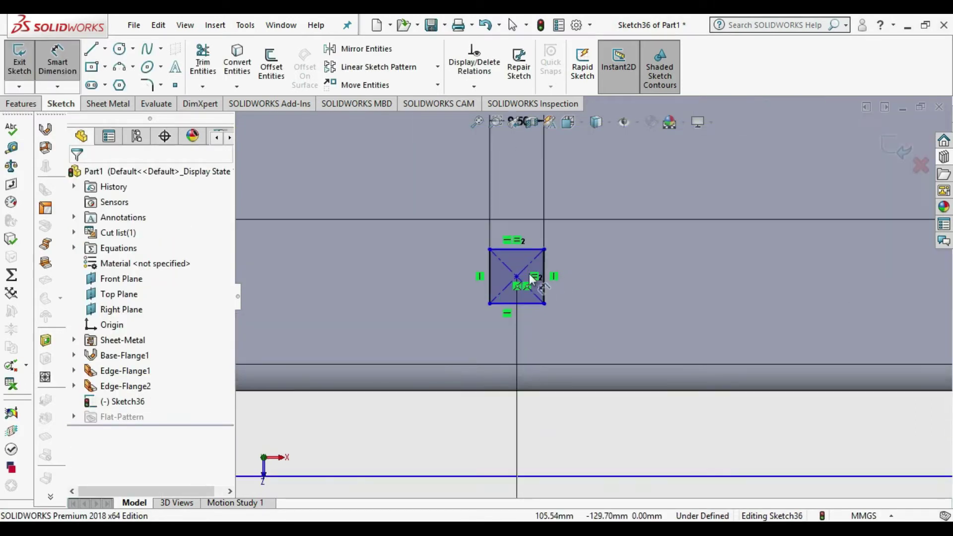
left_click(516, 276)
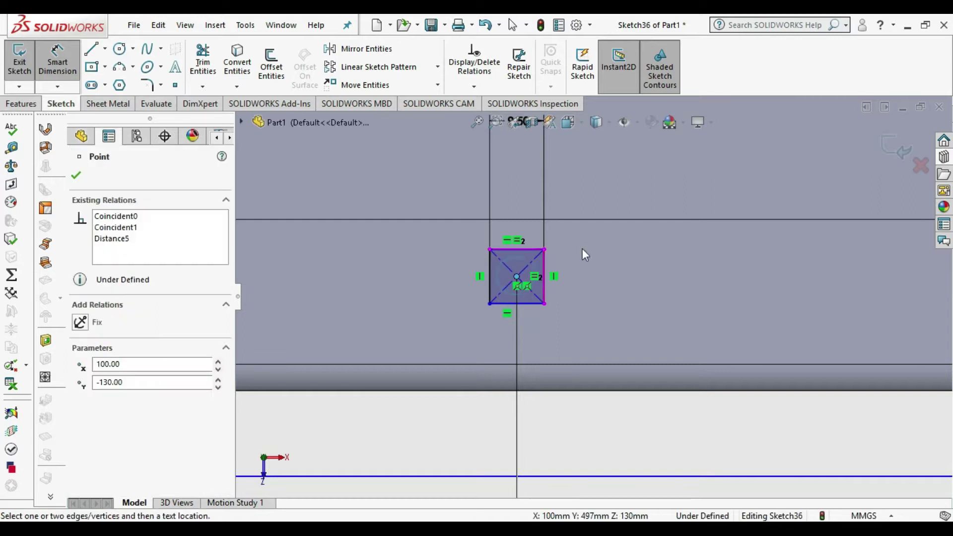
left_click(594, 219)
left_click(621, 245)
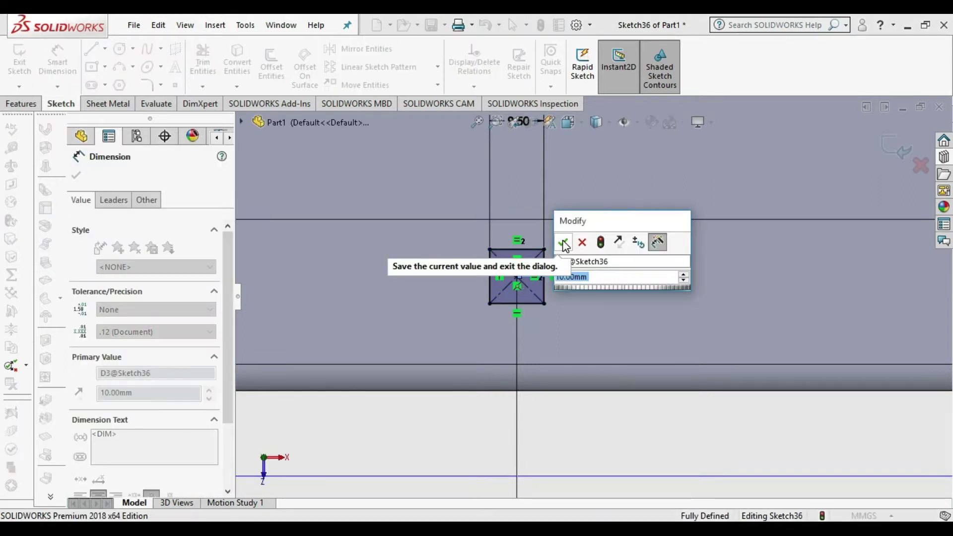
type("15")
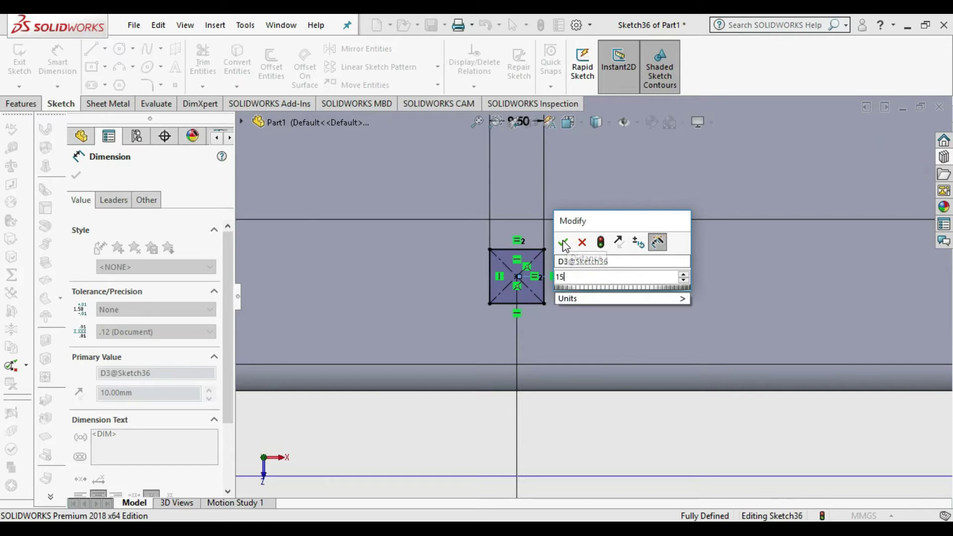
left_click(563, 243)
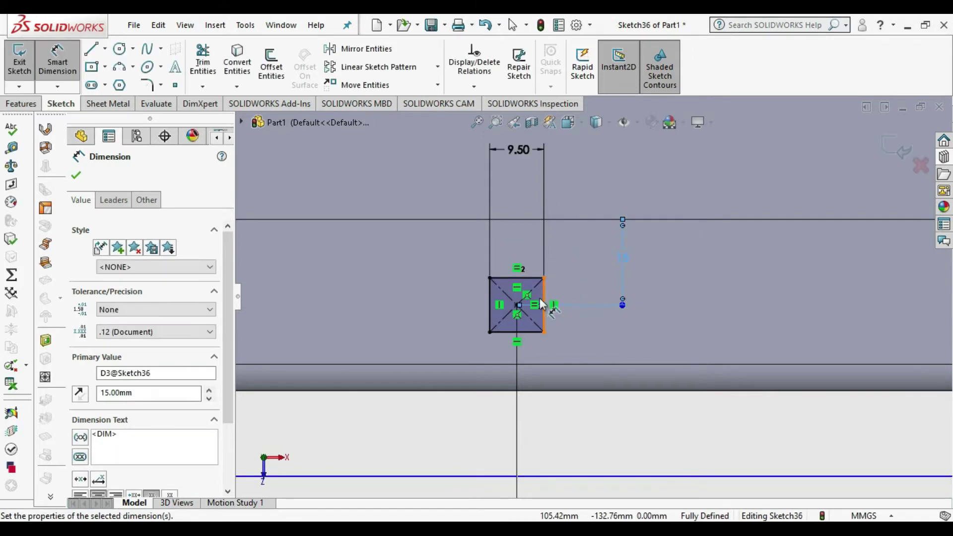
scroll(591, 295, "up", 2)
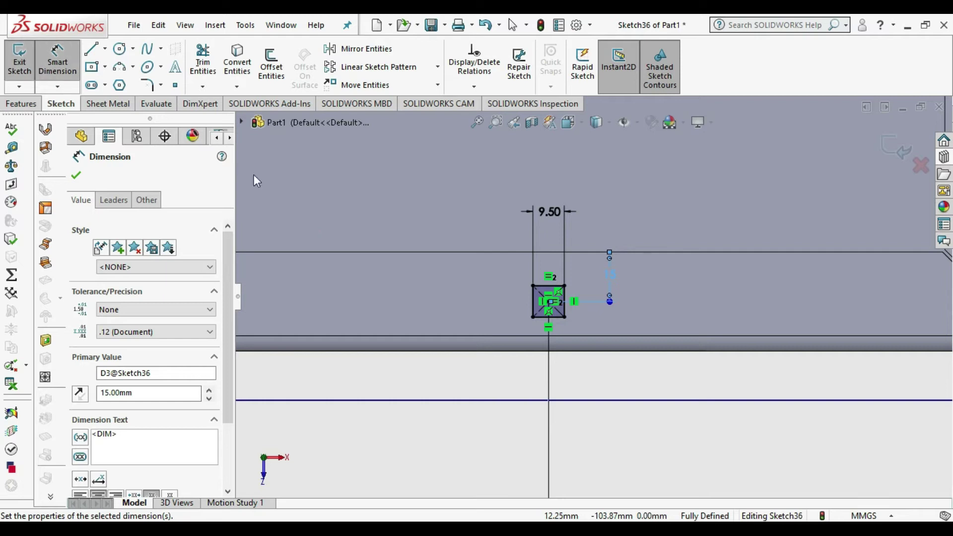
scroll(553, 306, "up", 3)
left_click(528, 389)
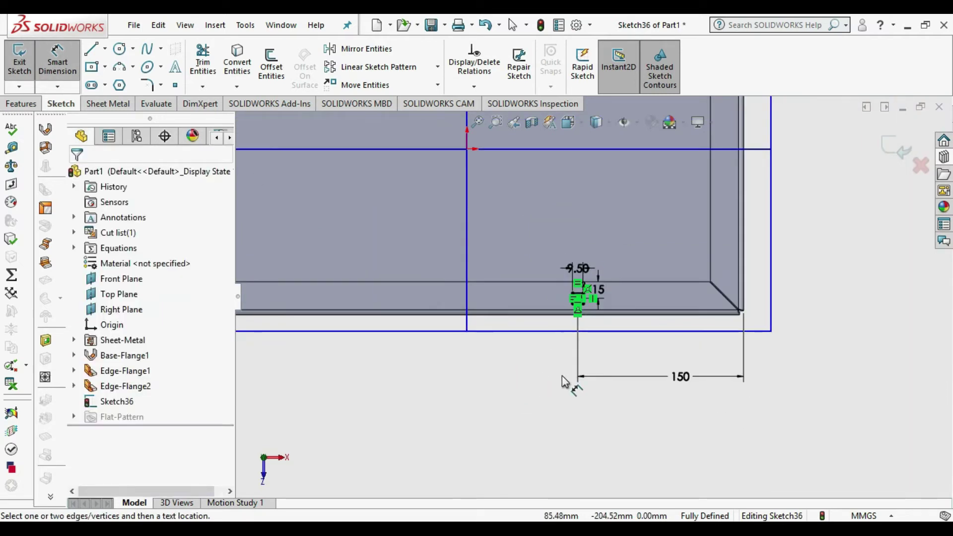
- Start a linear sketch pattern along the X-axis and set its spacing to 40 mm
scroll(595, 301, "down", 3)
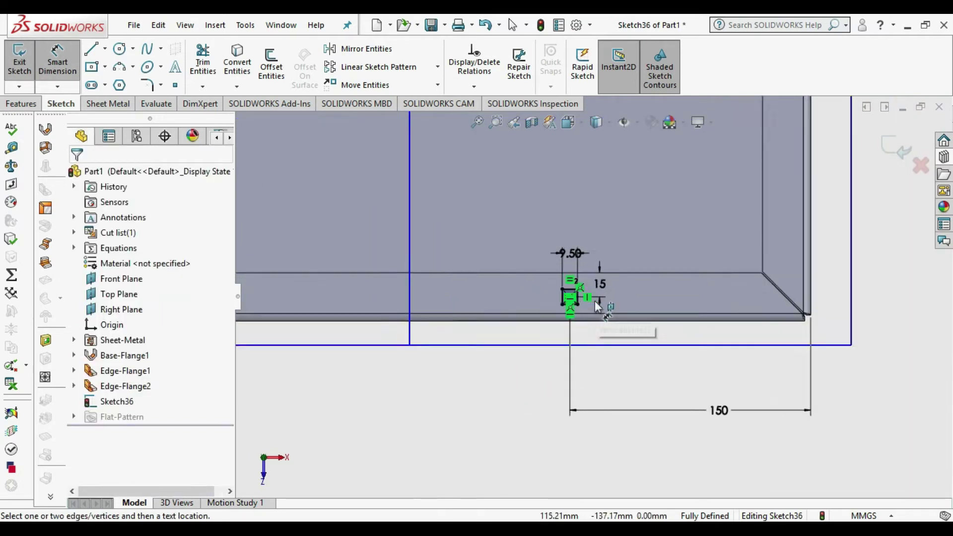
left_click(372, 67)
scroll(577, 293, "up", 2)
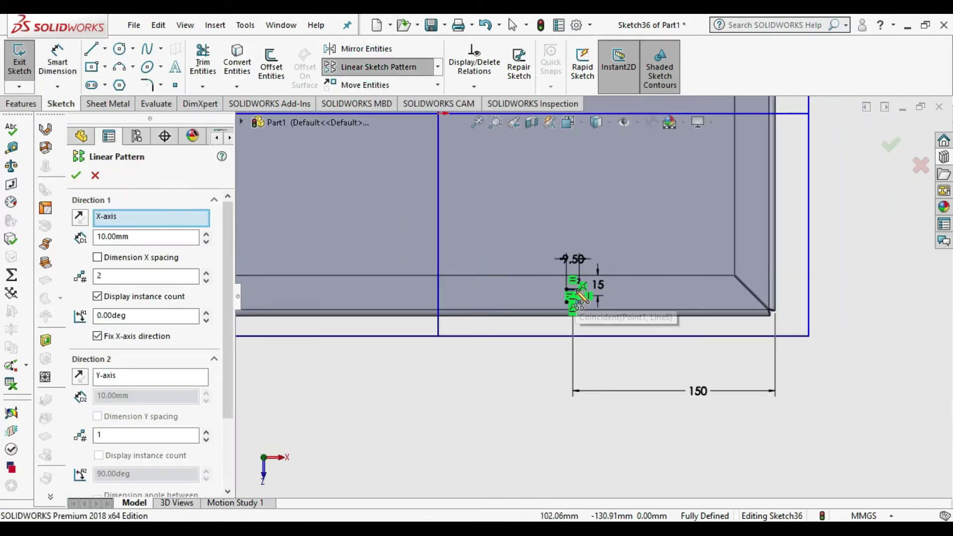
scroll(583, 293, "up", 2)
scroll(521, 246, "down", 2)
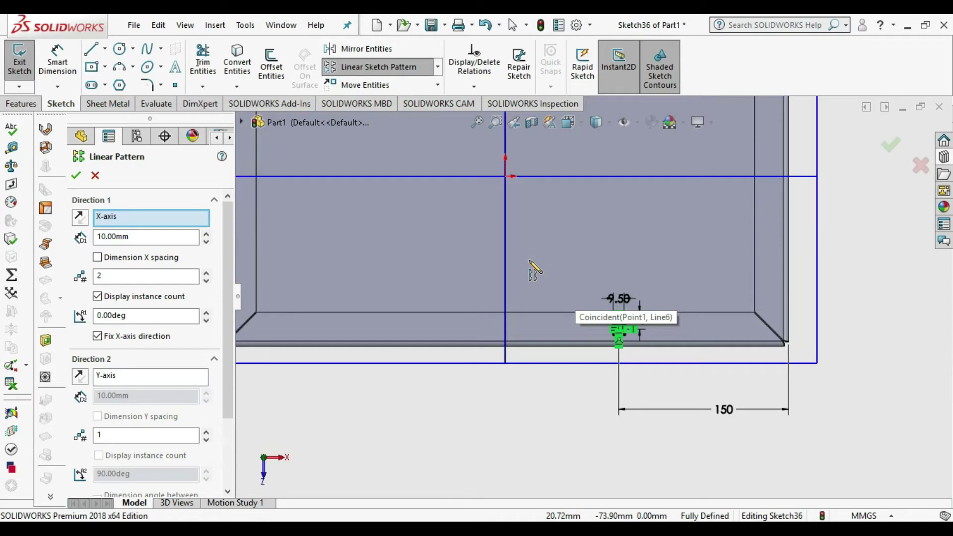
scroll(633, 342, "down", 2)
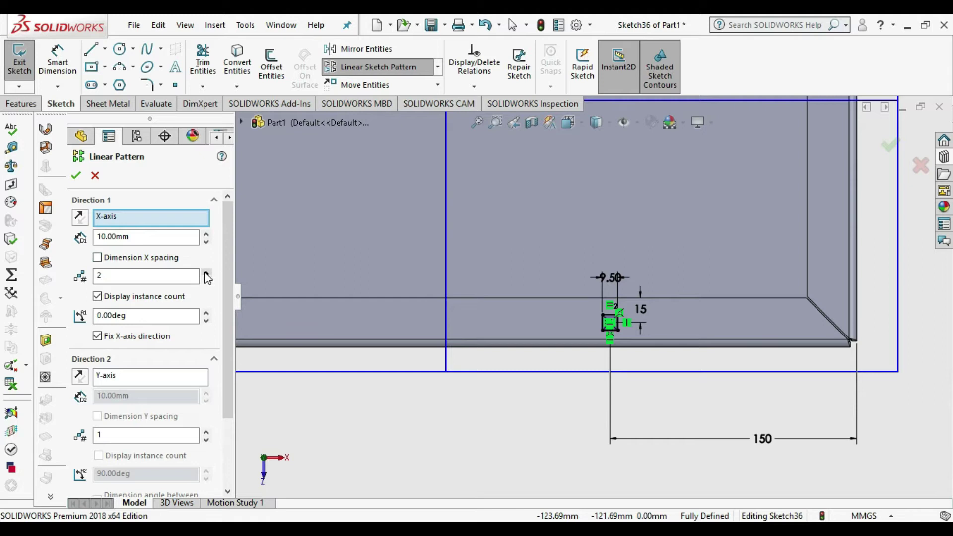
double_click(205, 233)
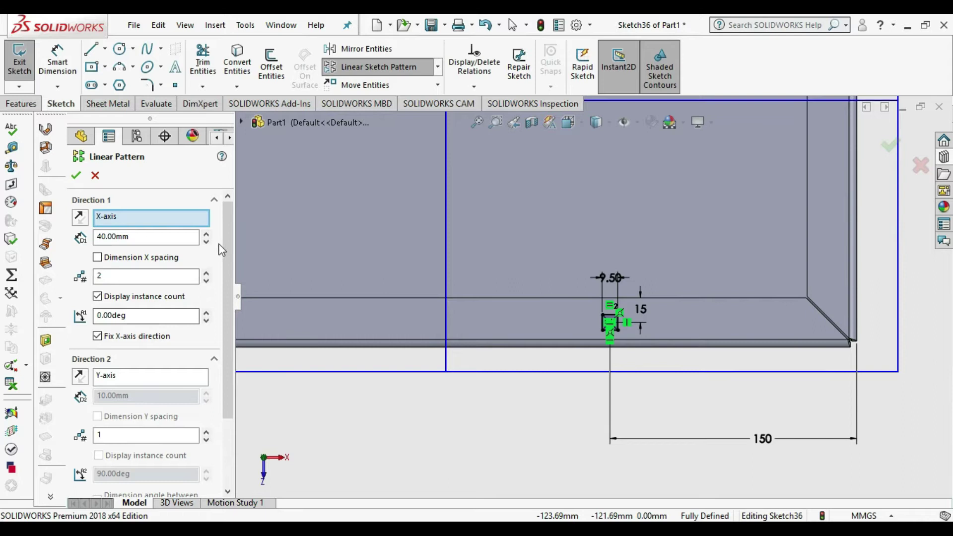
- Select the four sides of the 9.5 mm square as the entities to pattern
scroll(226, 251, "down", 3)
left_click(140, 457)
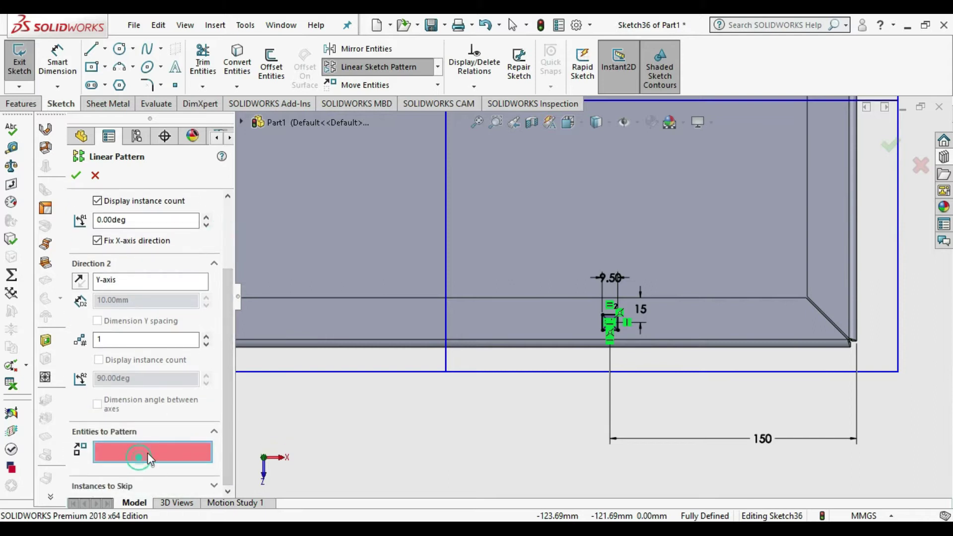
scroll(615, 316, "down", 3)
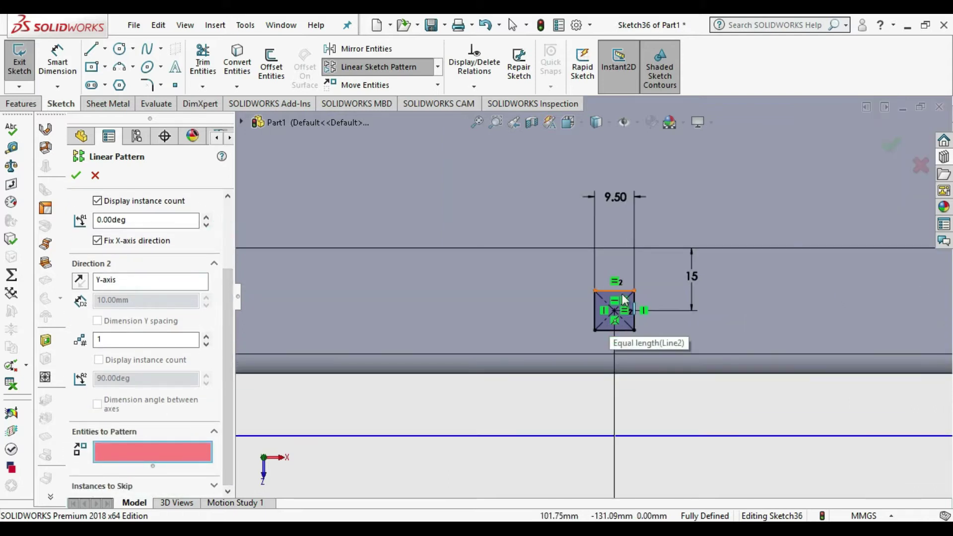
left_click(623, 292)
left_click(598, 310)
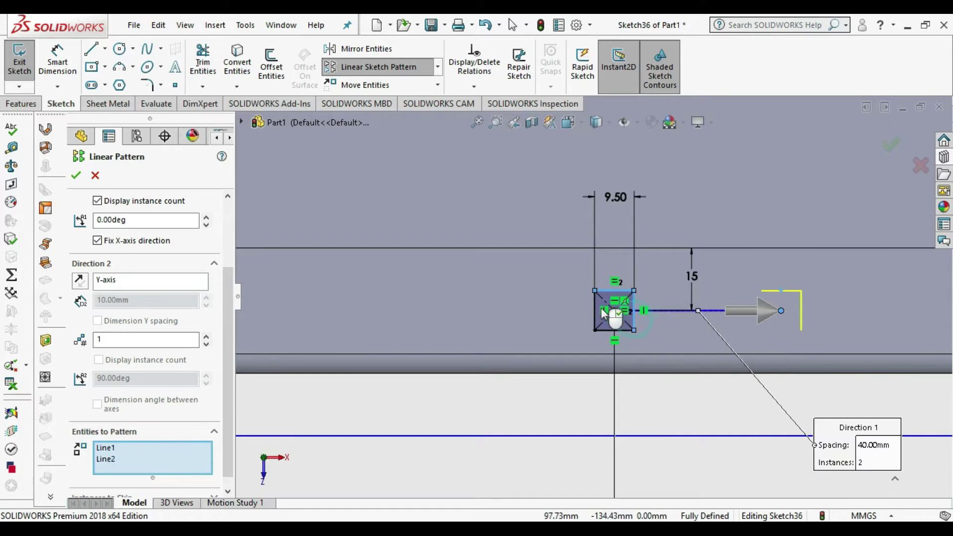
left_click(633, 323)
left_click(613, 330)
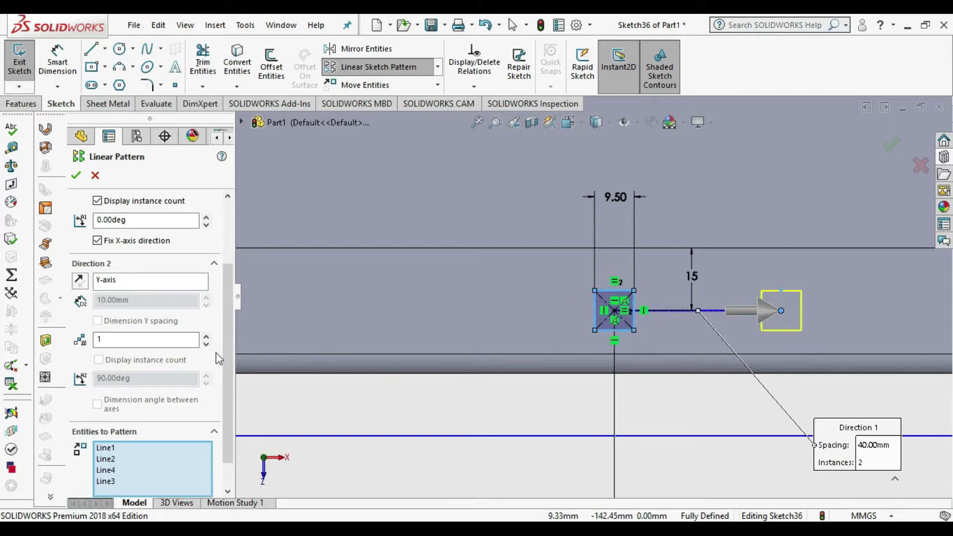
- Reverse the pattern direction so the copy goes toward the flange's left end, and set the spacing to 300 mm
scroll(218, 358, "up", 3)
left_click(80, 217)
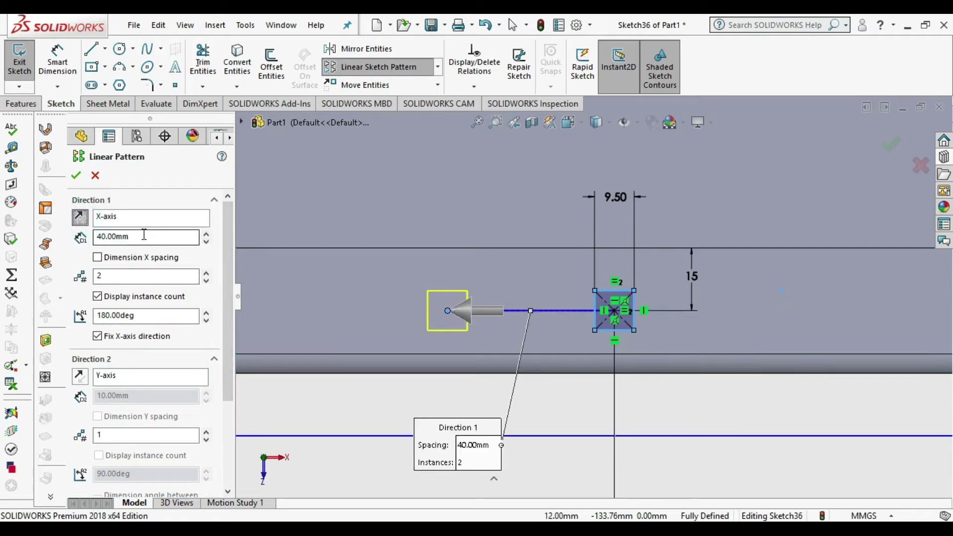
left_click_drag(142, 236, 88, 227)
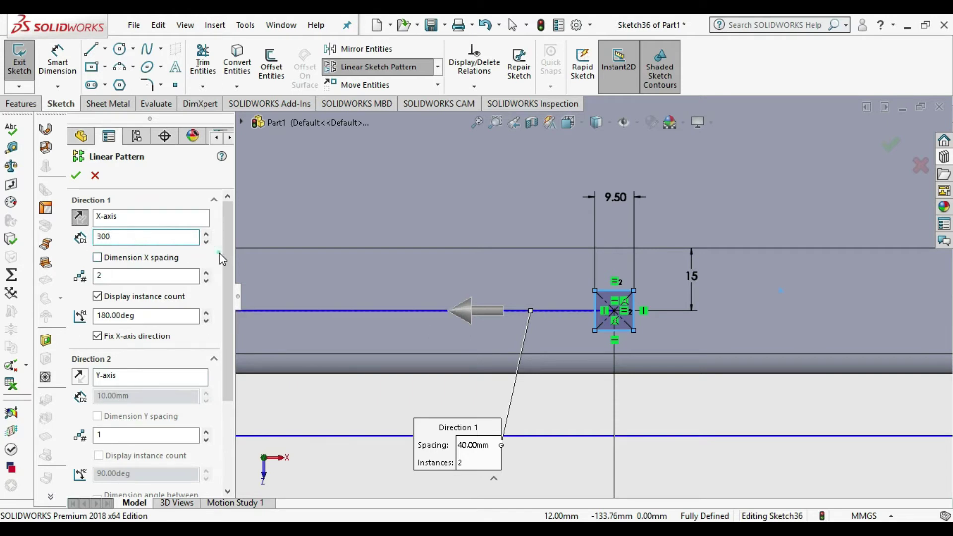
key("Return")
scroll(460, 373, "up", 3)
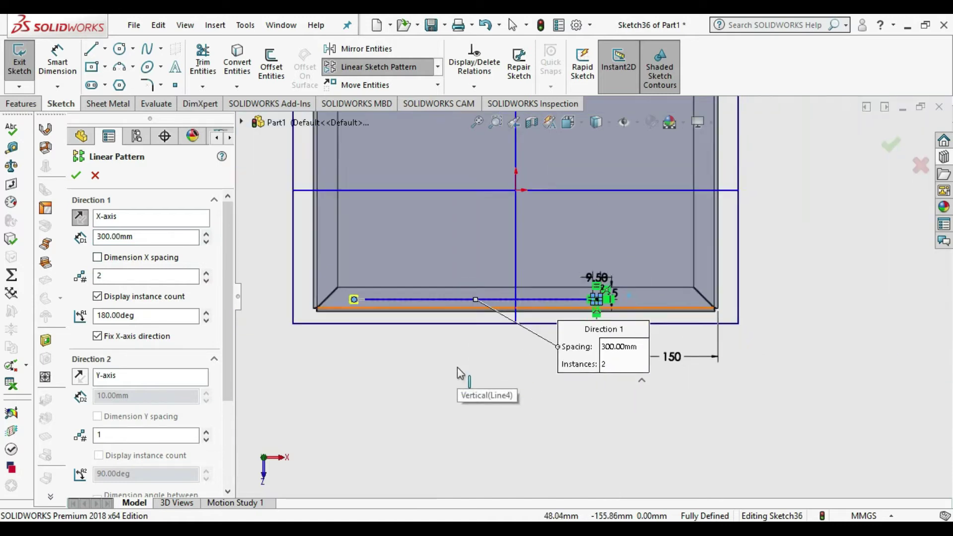
- Set the pattern spacing to 200 mm and complete the two-instance linear sketch pattern
scroll(512, 266, "down", 3)
left_click(99, 237)
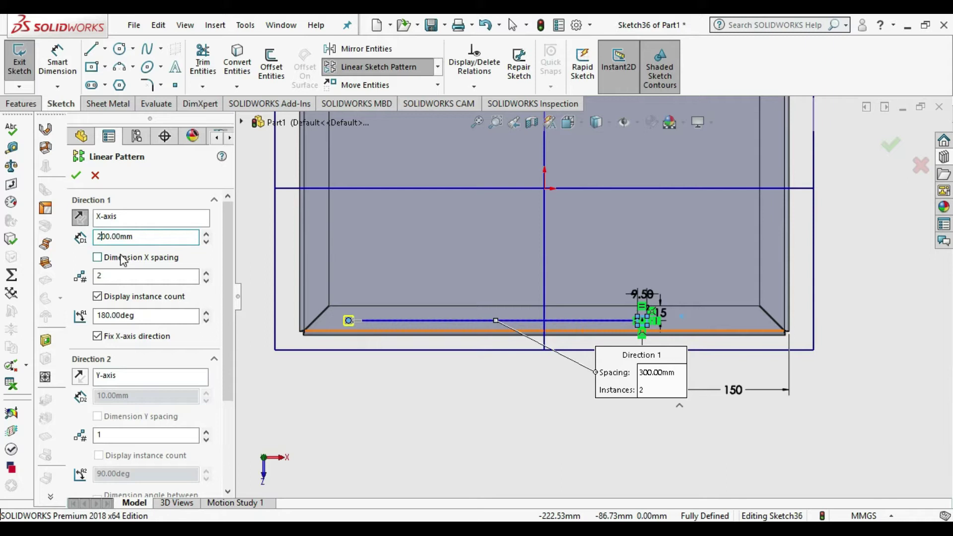
left_click(214, 253)
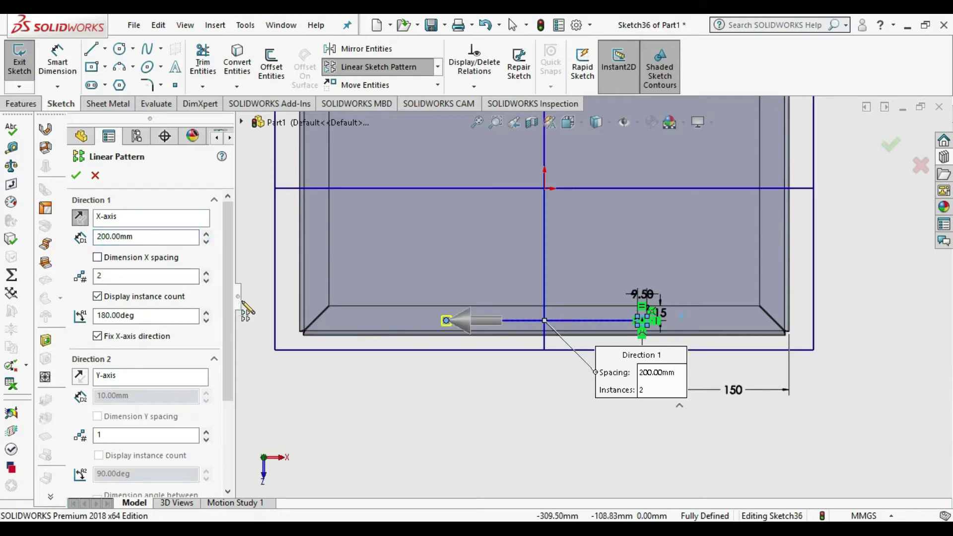
left_click(77, 176)
left_click(496, 425)
- Add a 200 mm dimension between the right sides of the original and the patterned square
scroll(569, 351, "down", 3)
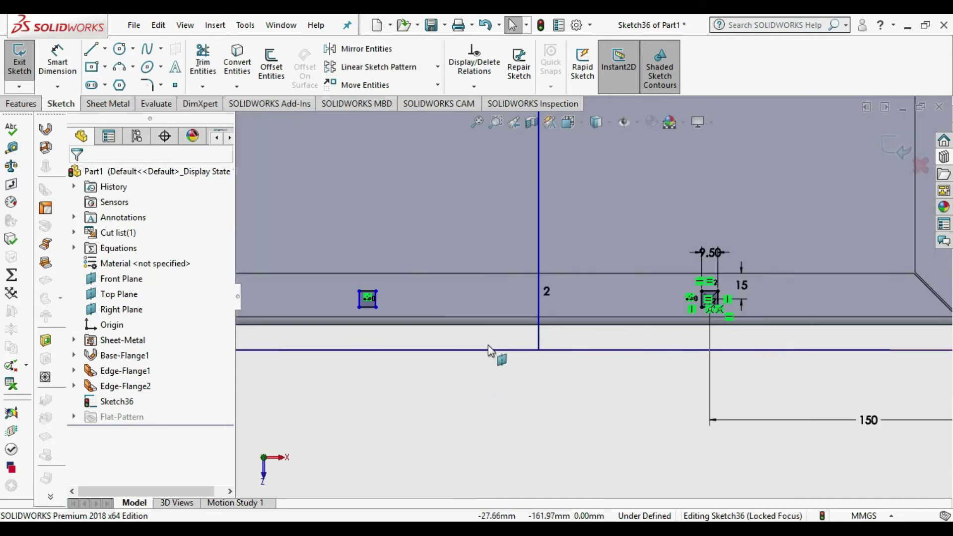
key("d")
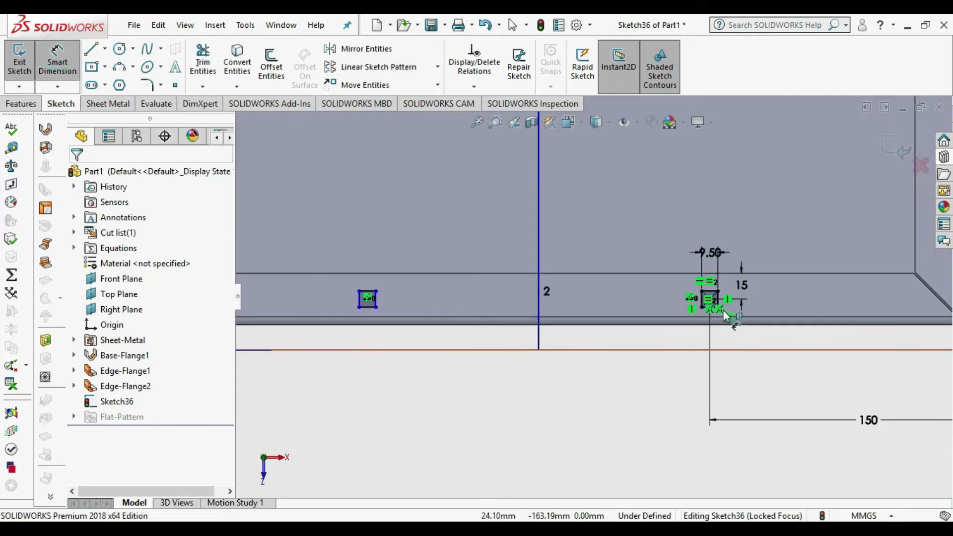
scroll(712, 308, "down", 3)
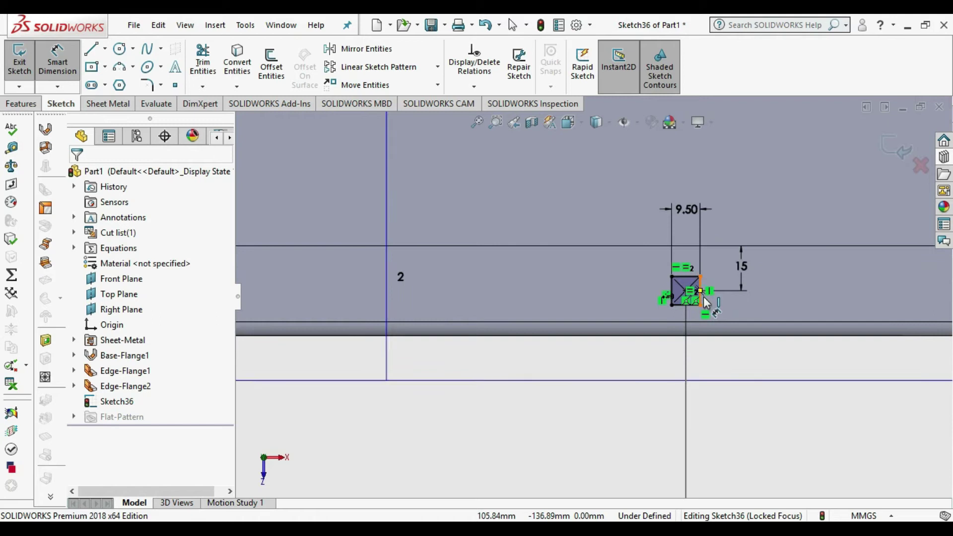
left_click(703, 298)
scroll(593, 351, "up", 3)
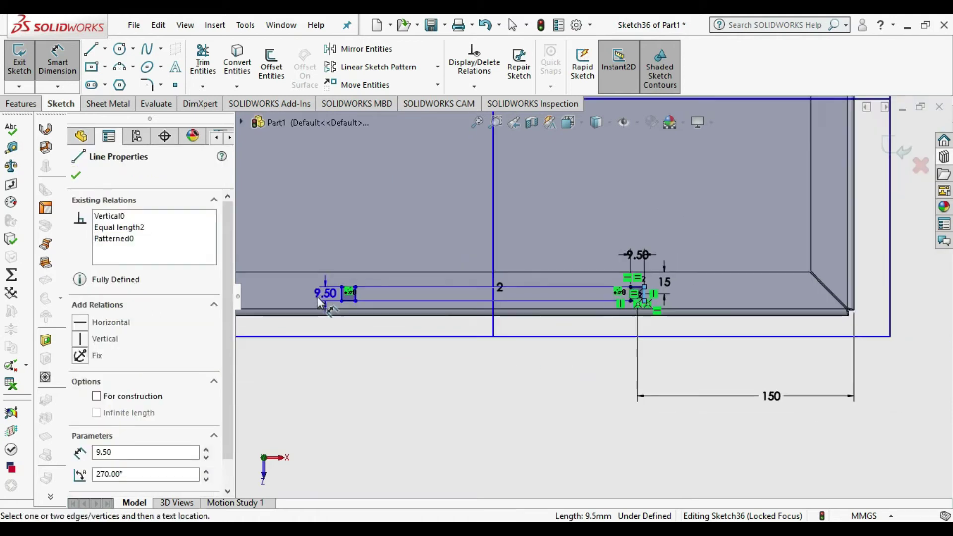
left_click(356, 293)
left_click(427, 382)
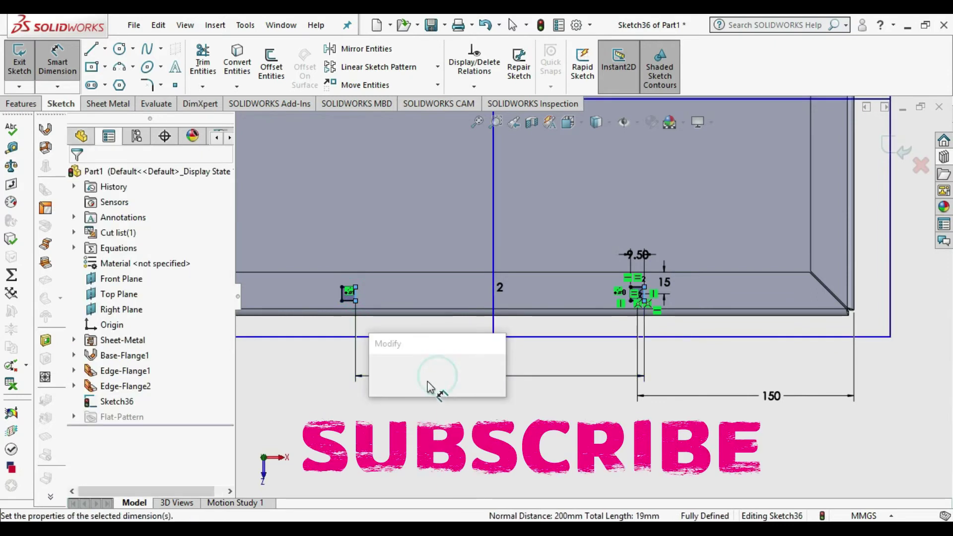
left_click(378, 373)
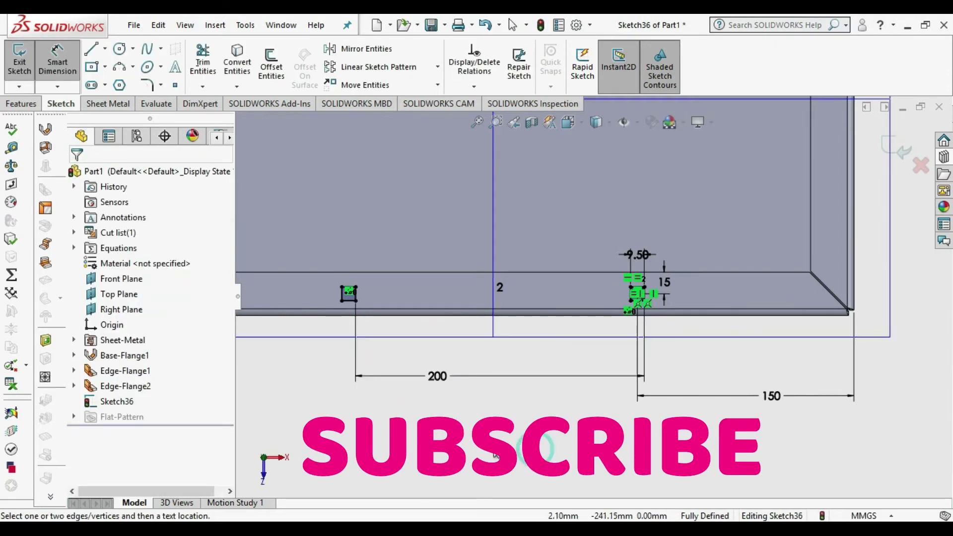
key("z")
scroll(440, 313, "down", 3)
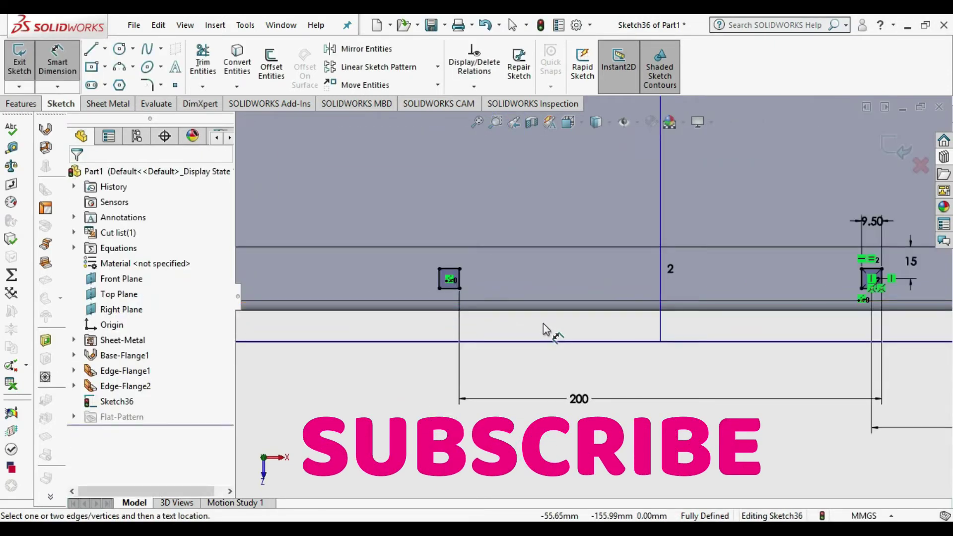
scroll(647, 268, "up", 1)
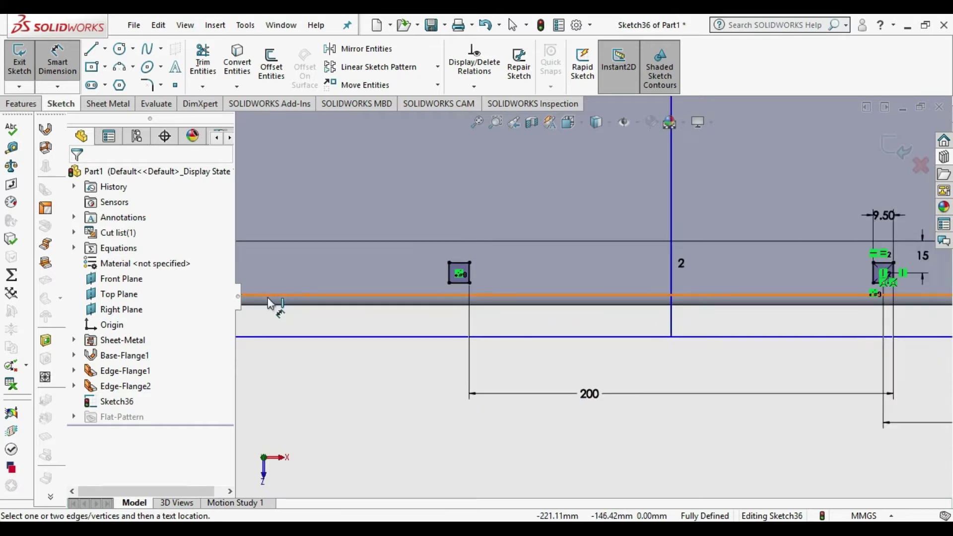
- Finish the hole sketch and cut both 9.5 mm squares through the flange with an Extruded Cut linked to the sheet thickness
left_click(27, 62)
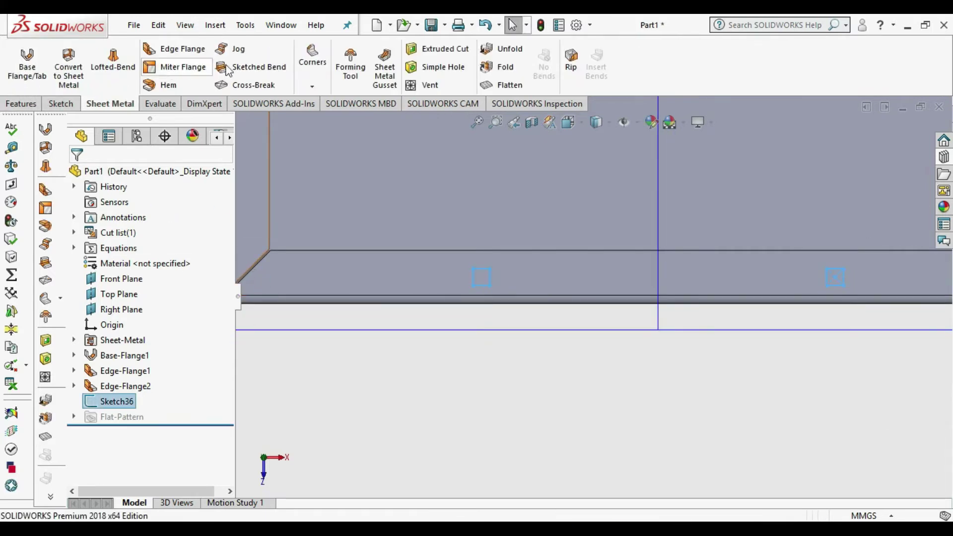
left_click(438, 49)
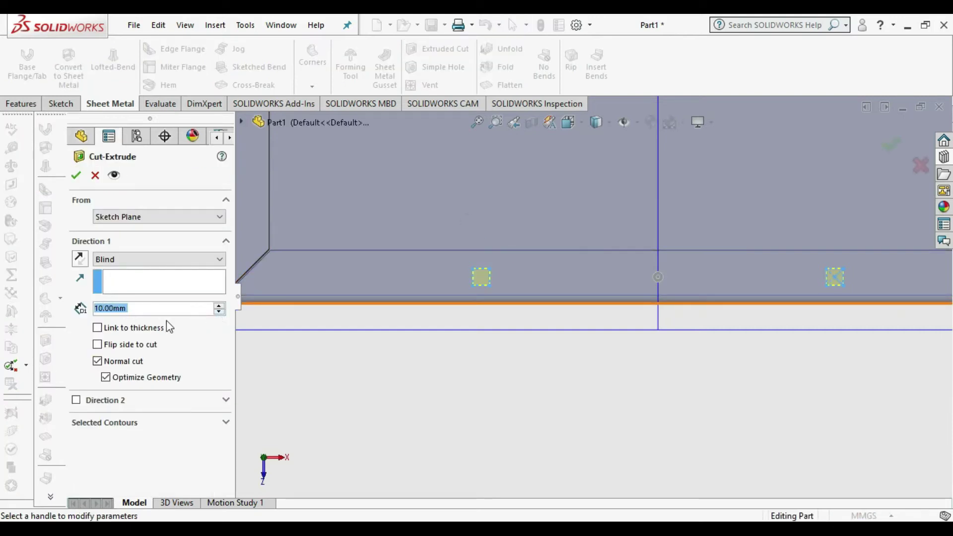
left_click(139, 329)
left_click(77, 175)
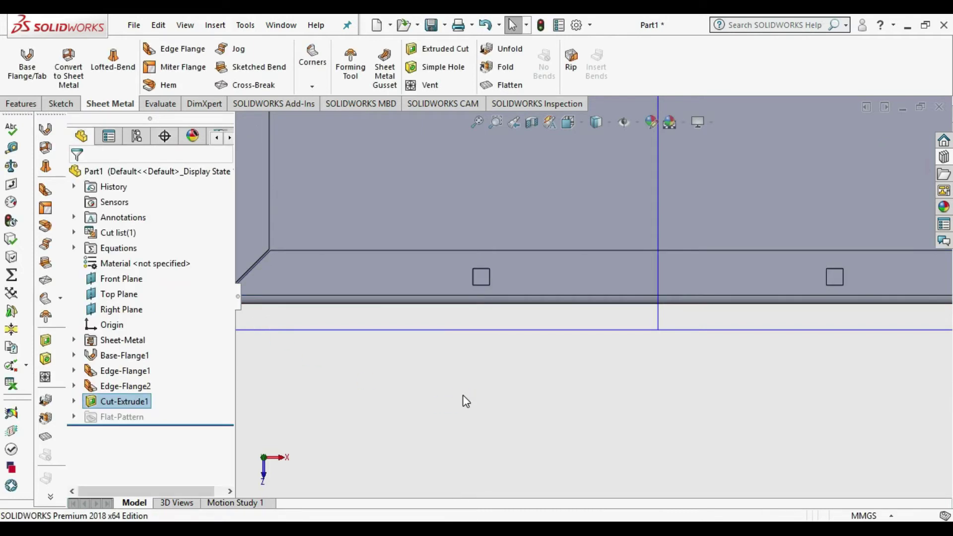
- Examine the two square holes in the front flange up close and from an angled view of the whole box
scroll(546, 388, "up", 3)
scroll(559, 290, "down", 10)
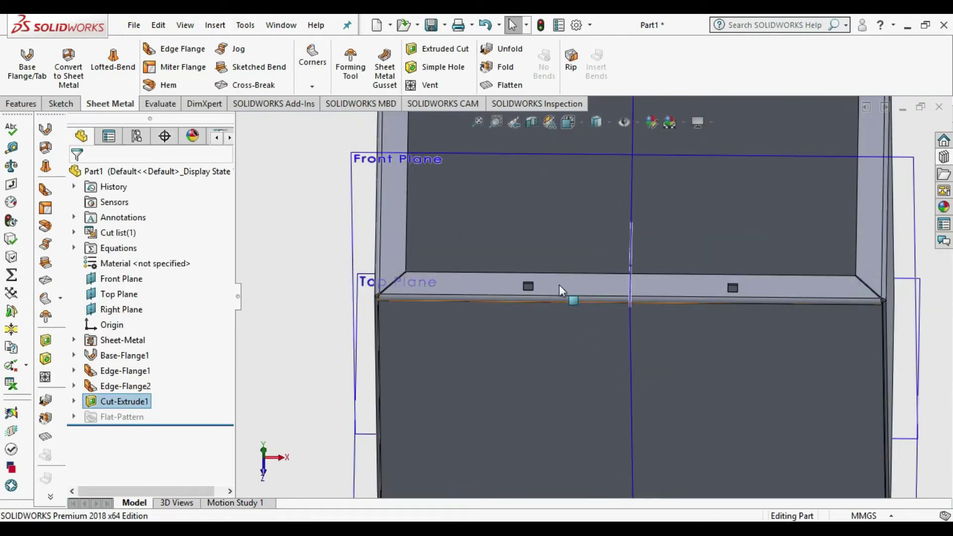
scroll(555, 288, "down", 3)
right_click(541, 283)
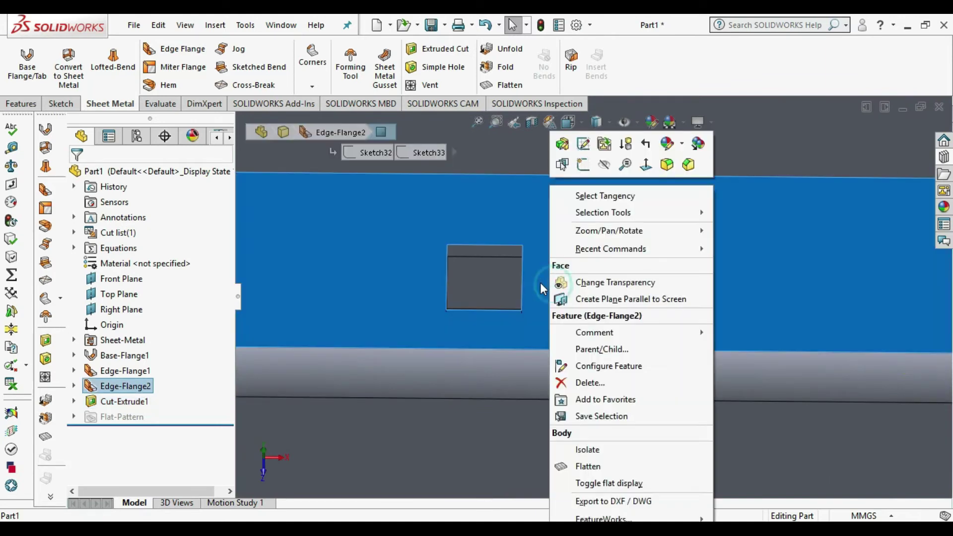
scroll(503, 436, "up", 5)
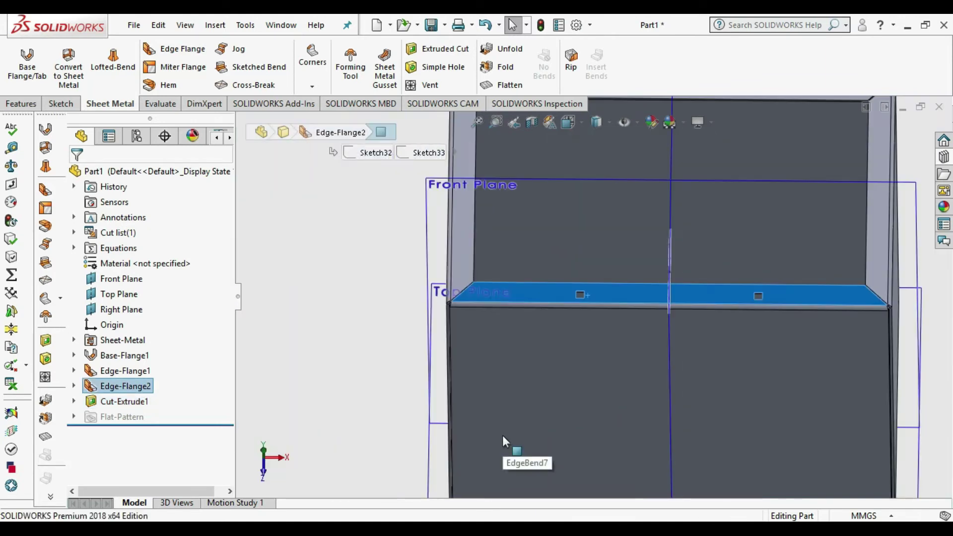
left_click(387, 366)
scroll(585, 302, "down", 6)
middle_click_drag(631, 277, 624, 249)
scroll(627, 290, "up", 8)
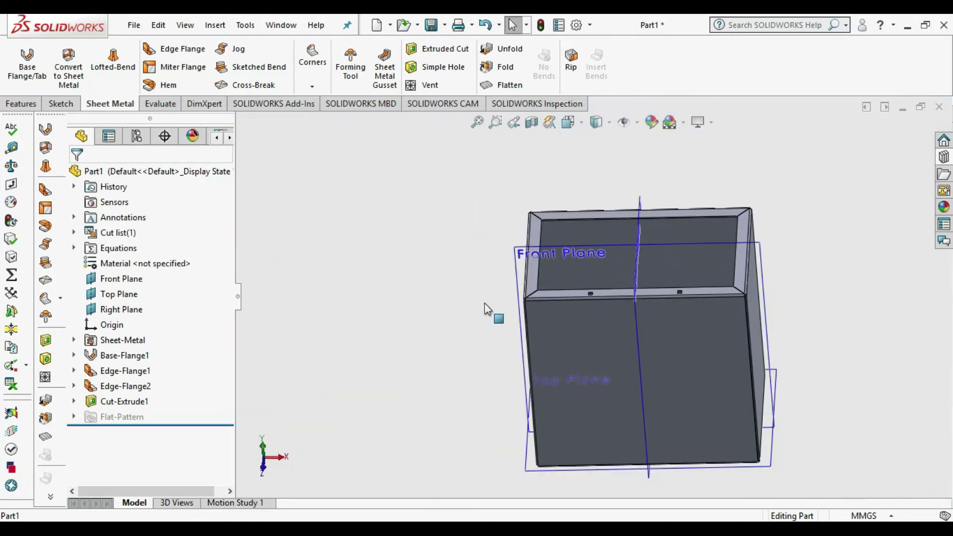
left_click(480, 301)
scroll(716, 260, "down", 3)
scroll(710, 271, "down", 2)
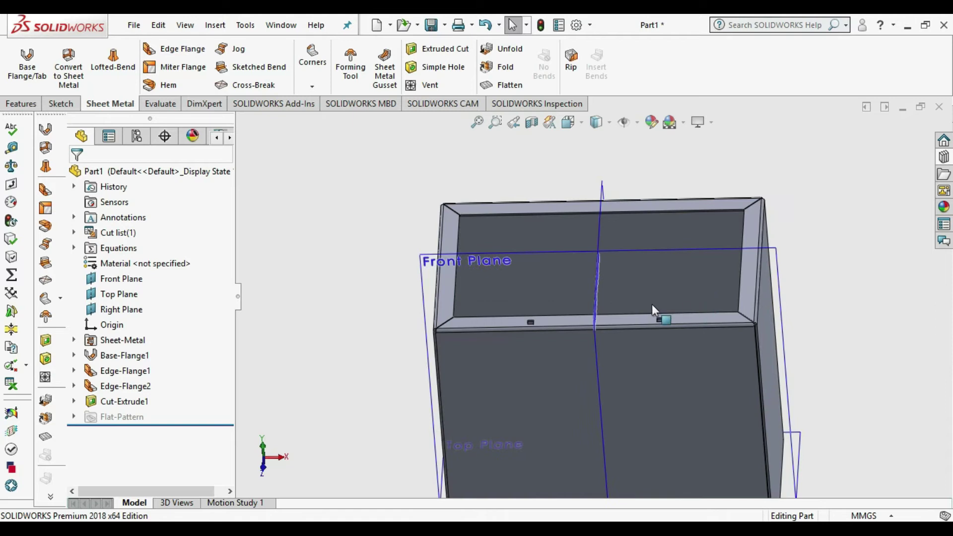
- Mirror the square-hole cut about the Front Plane onto the opposite flange
left_click(121, 401)
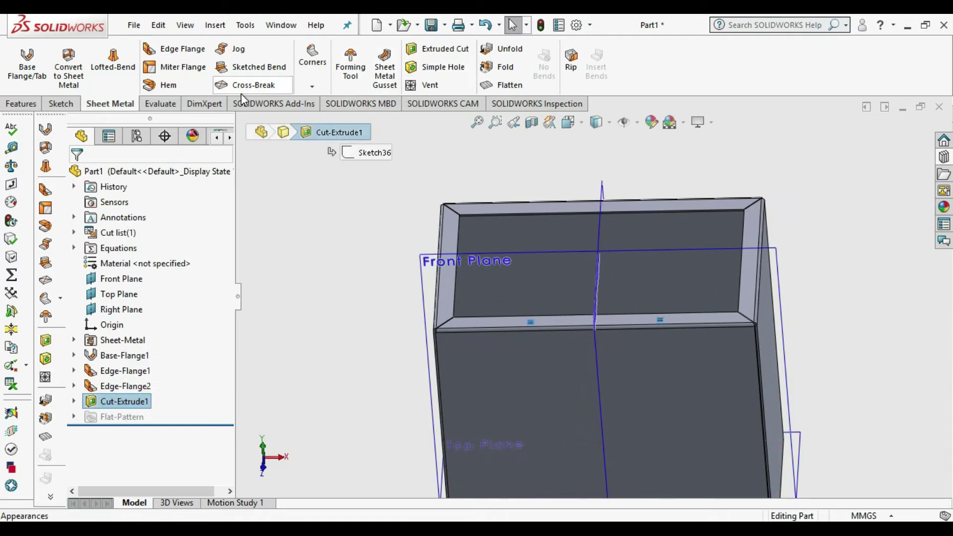
left_click(21, 103)
left_click(420, 87)
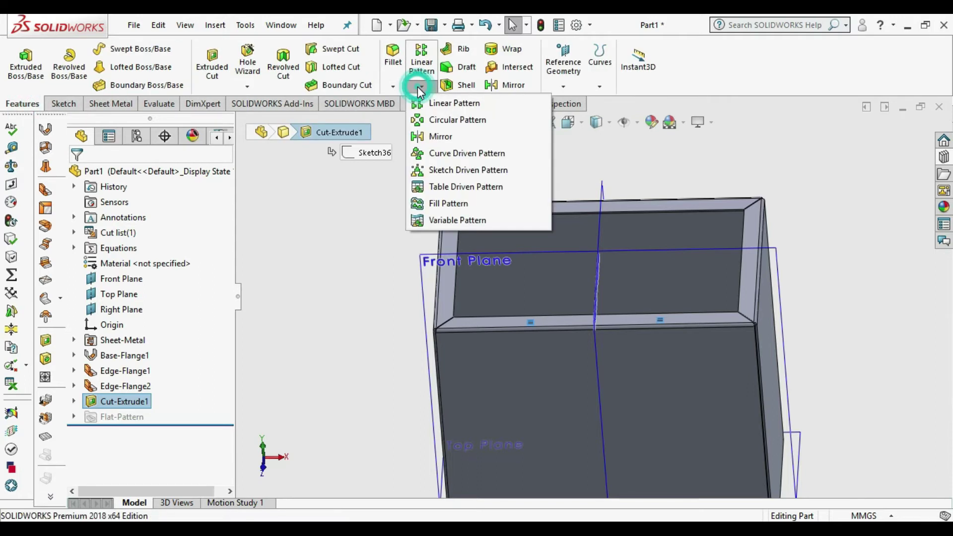
left_click(445, 140)
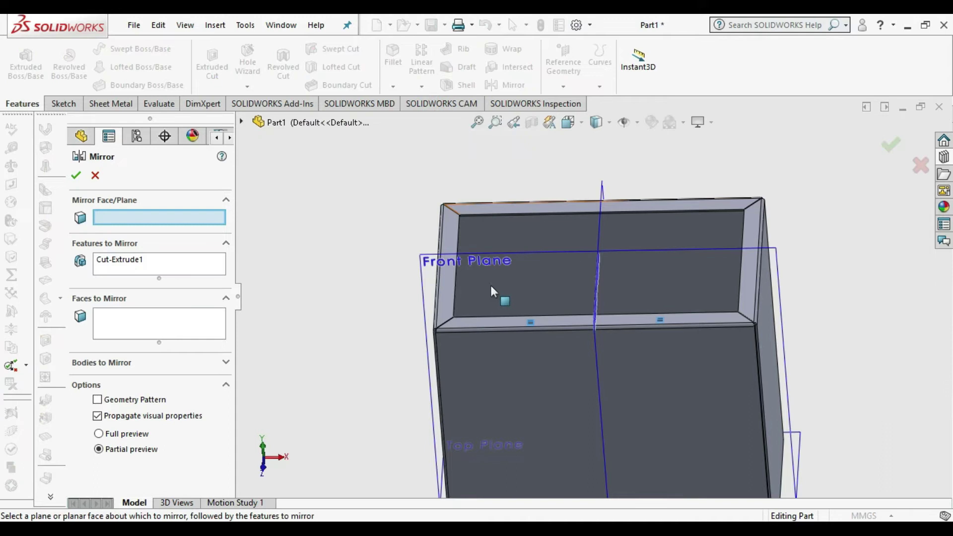
left_click(135, 322)
left_click(167, 218)
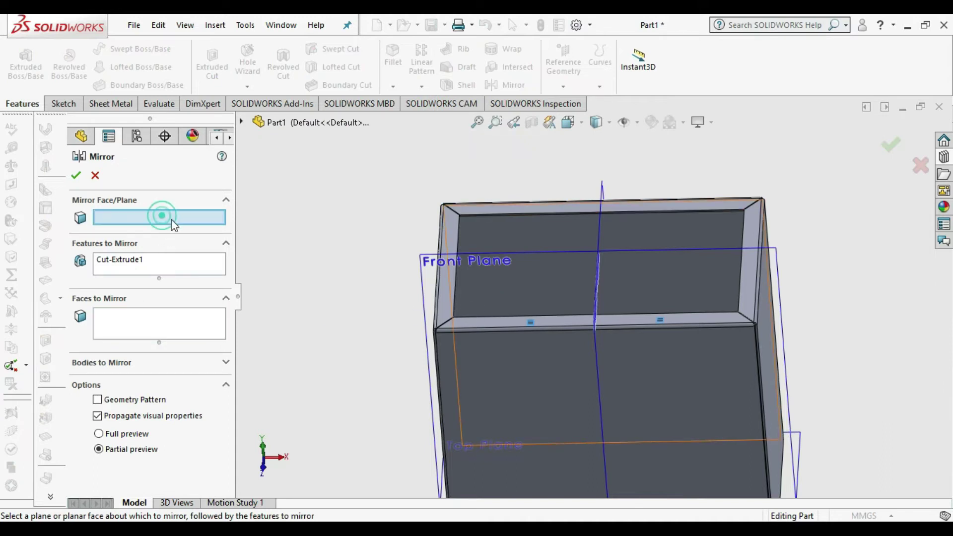
left_click(673, 251)
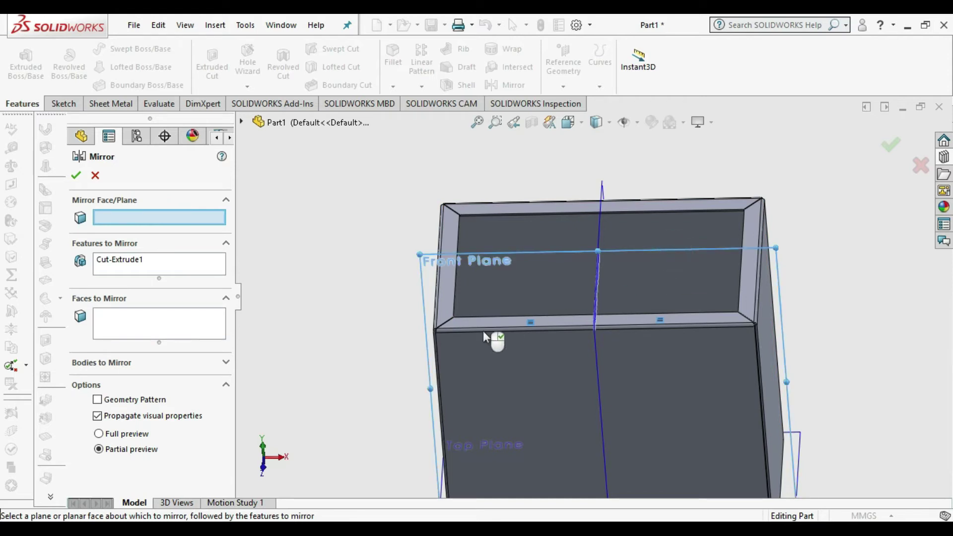
left_click(76, 175)
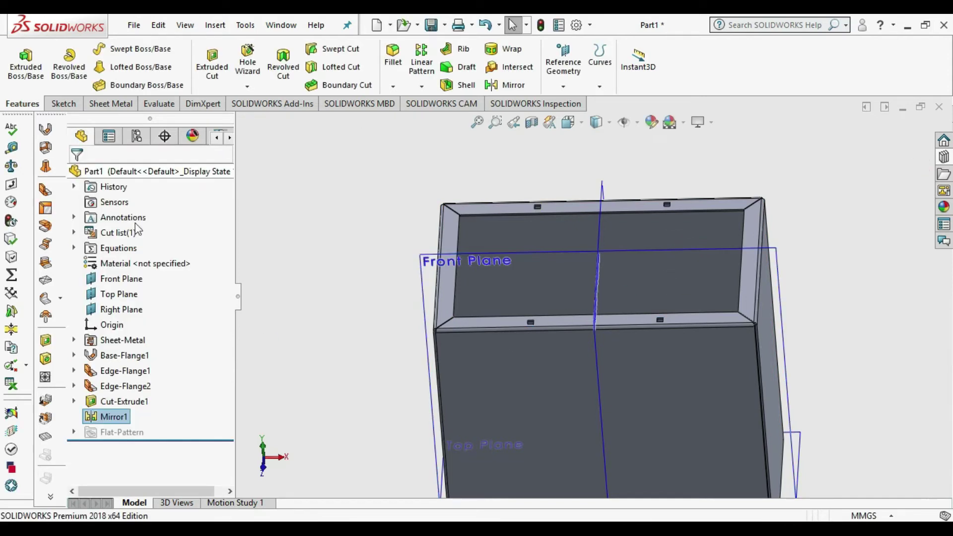
- Inspect the square holes on both long flanges of the box from several angles
scroll(572, 267, "down", 3)
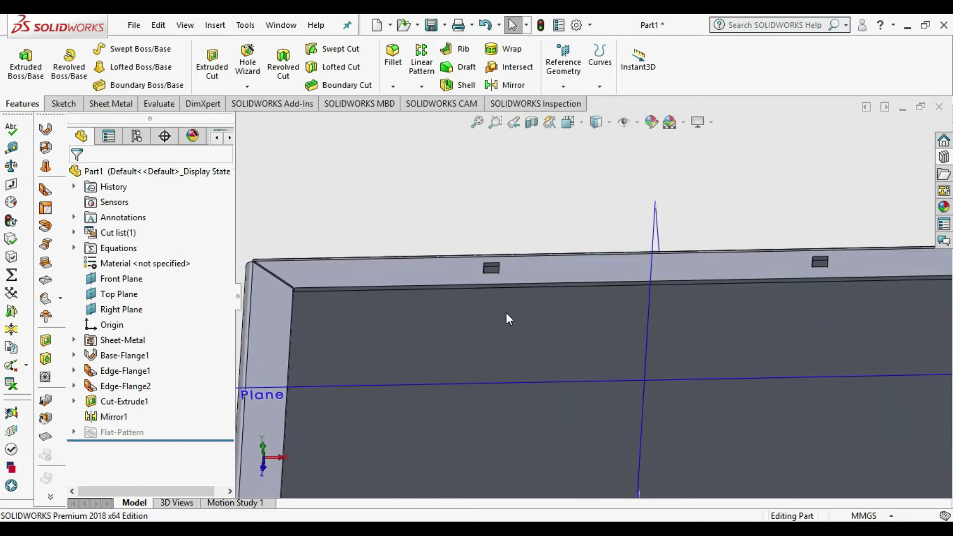
scroll(505, 313, "up", 5)
middle_click_drag(635, 376, 789, 325)
middle_click_drag(617, 376, 748, 225)
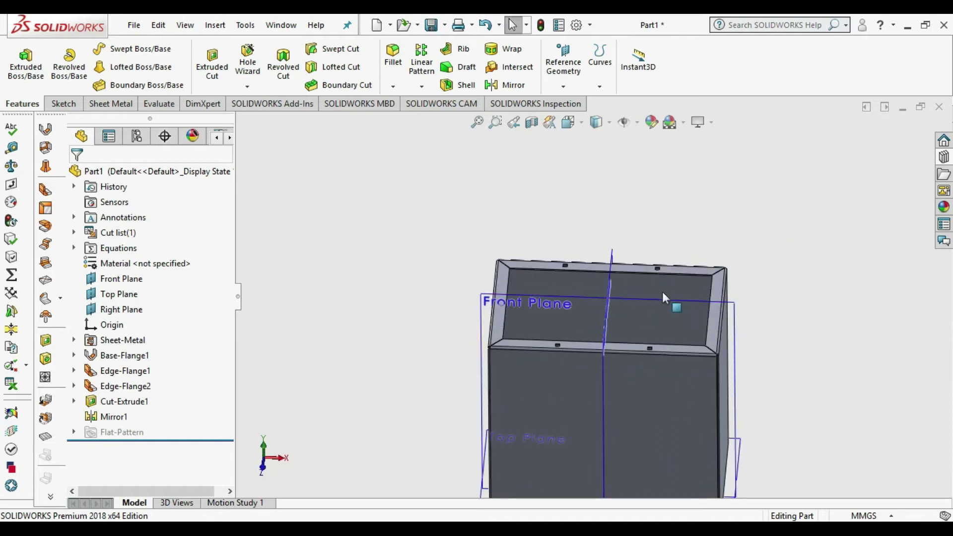
scroll(717, 194, "down", 3)
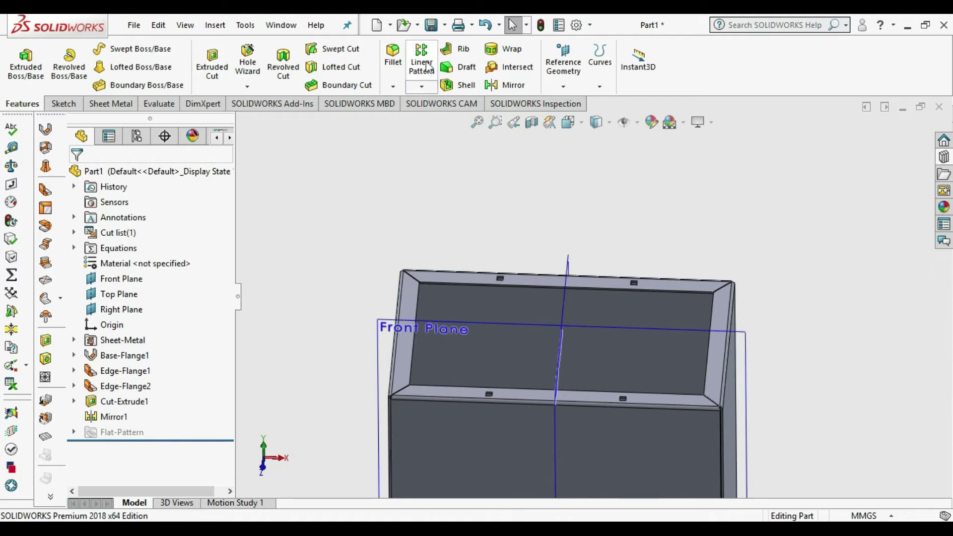
left_click(461, 181)
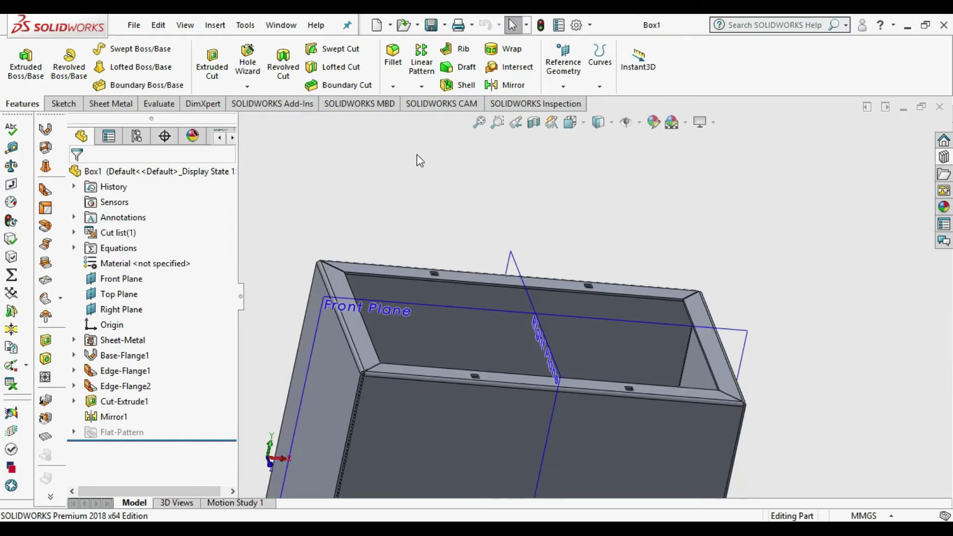
- Create a new part document
left_click(390, 25)
left_click(393, 39)
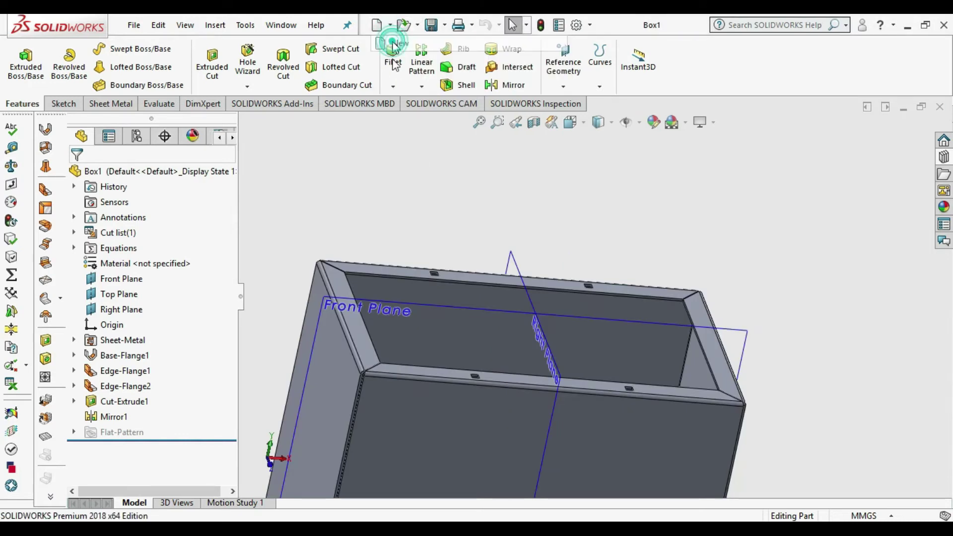
left_click(300, 161)
left_click(507, 441)
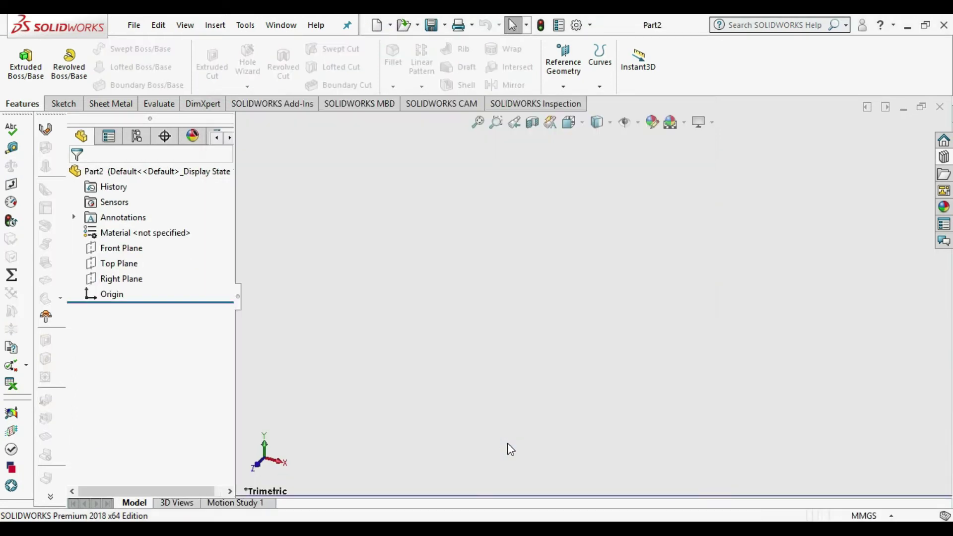
- Show the Front, Top and Right planes in the new part
left_click(122, 278, "shift")
right_click(132, 259)
key("Escape")
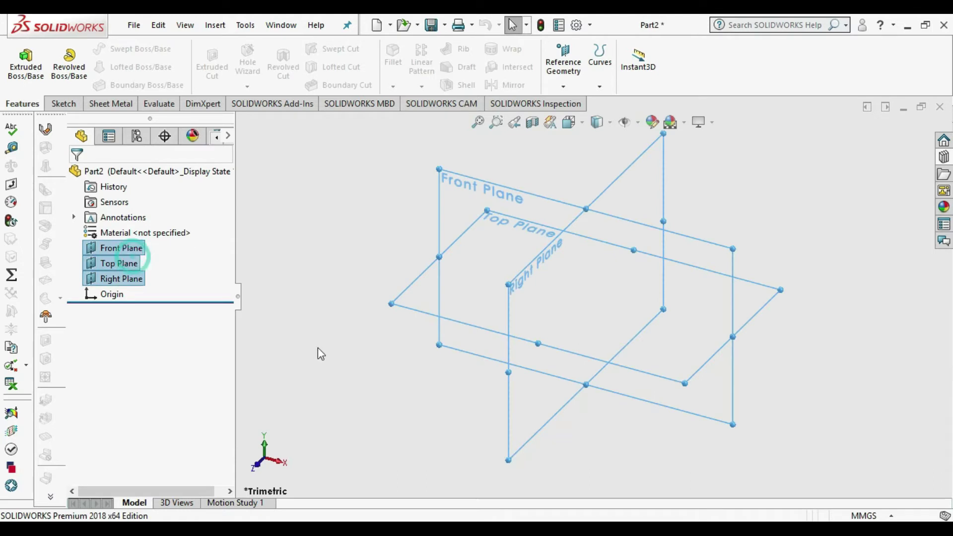
left_click(319, 351)
- Start a sketch on the Top Plane and draw a center rectangle about 219 mm wide from the origin
right_click(425, 309)
left_click(432, 281)
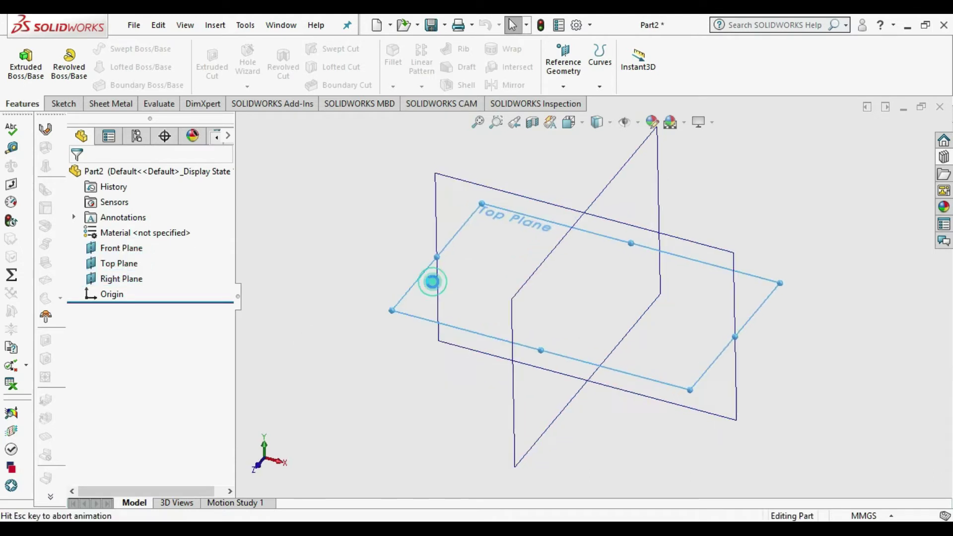
left_click(367, 328)
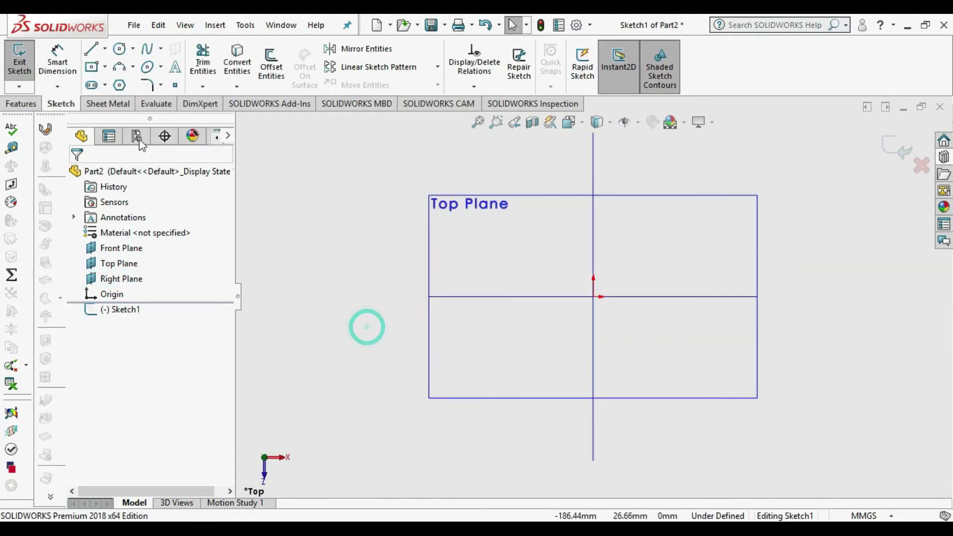
left_click(92, 67)
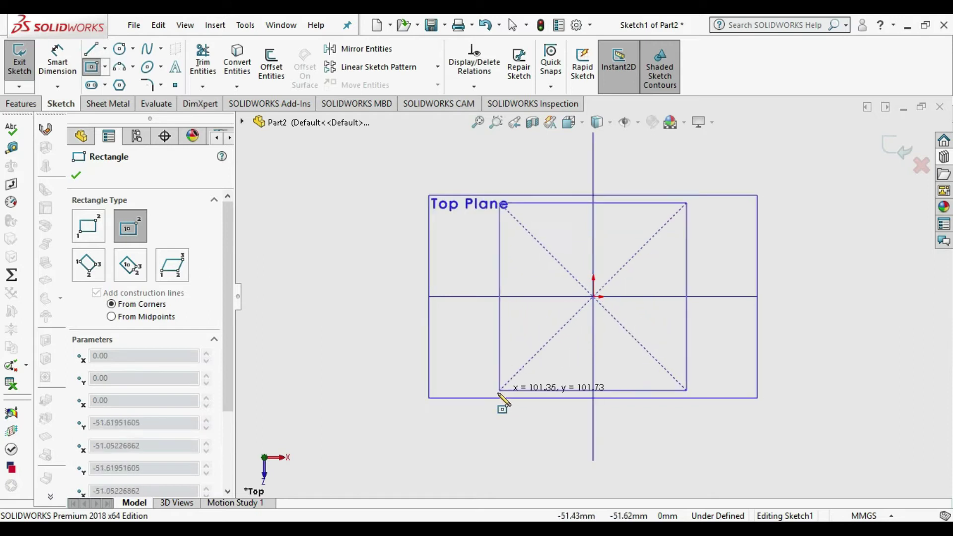
left_click(391, 375)
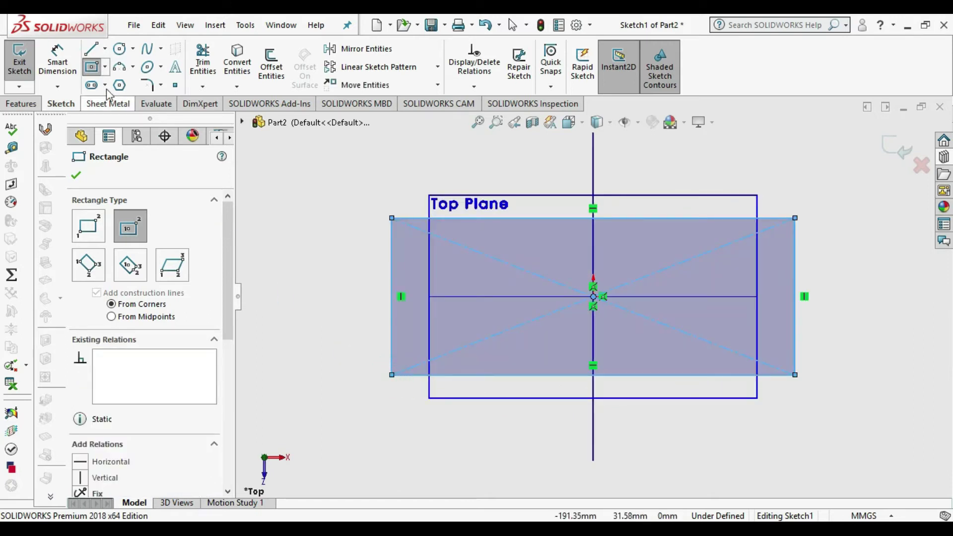
- Dimension the rectangle's lower horizontal side to 510 mm
left_click(57, 62)
left_click(483, 374)
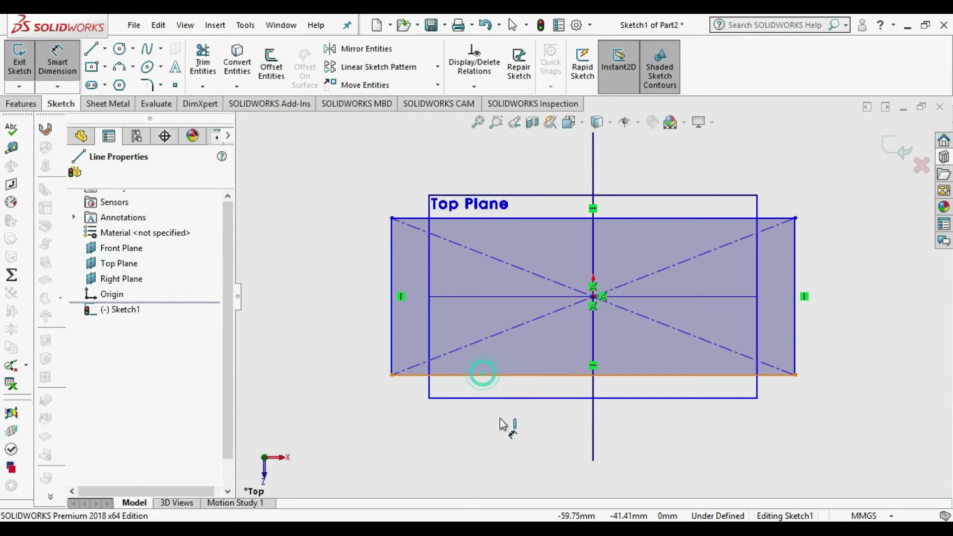
left_click(503, 431)
type("5")
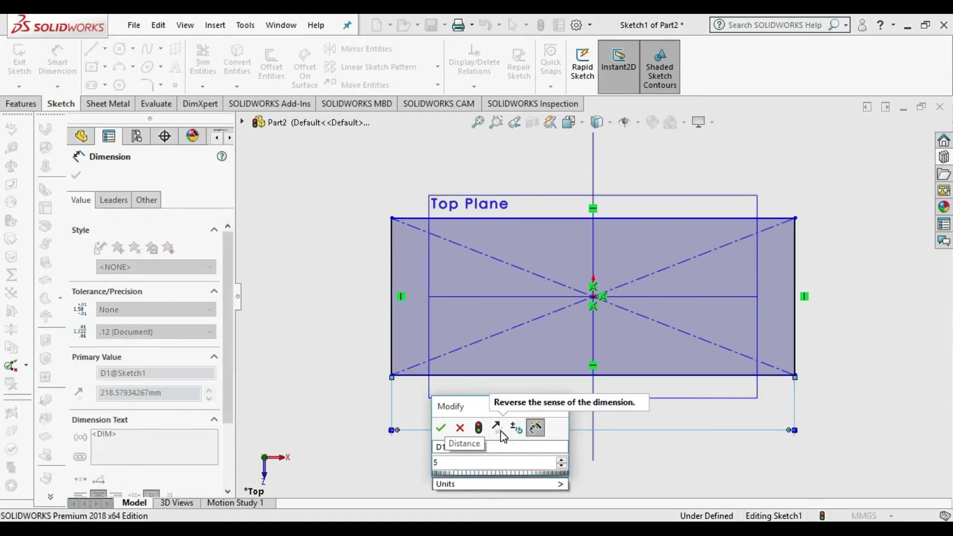
type("00")
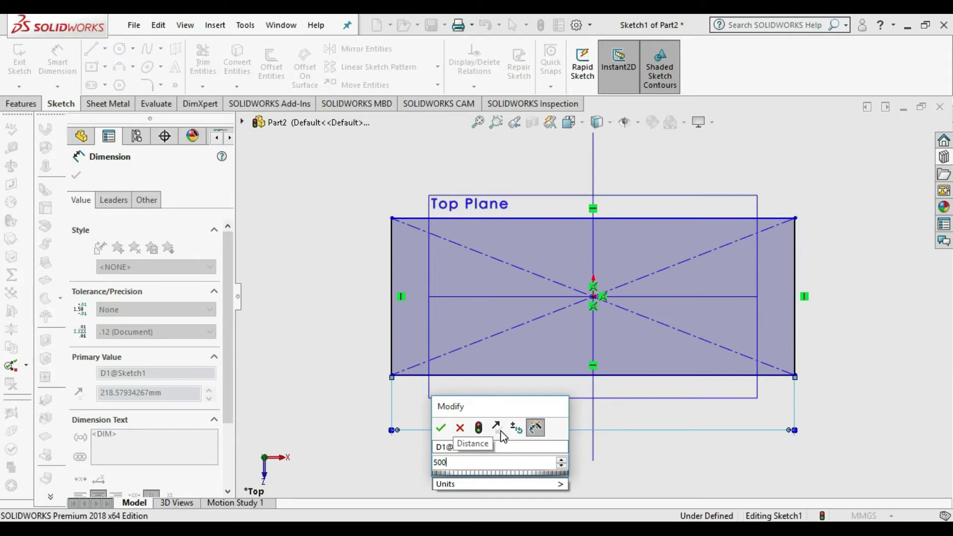
key("BackSpace")
key("BackSpace")
type("1")
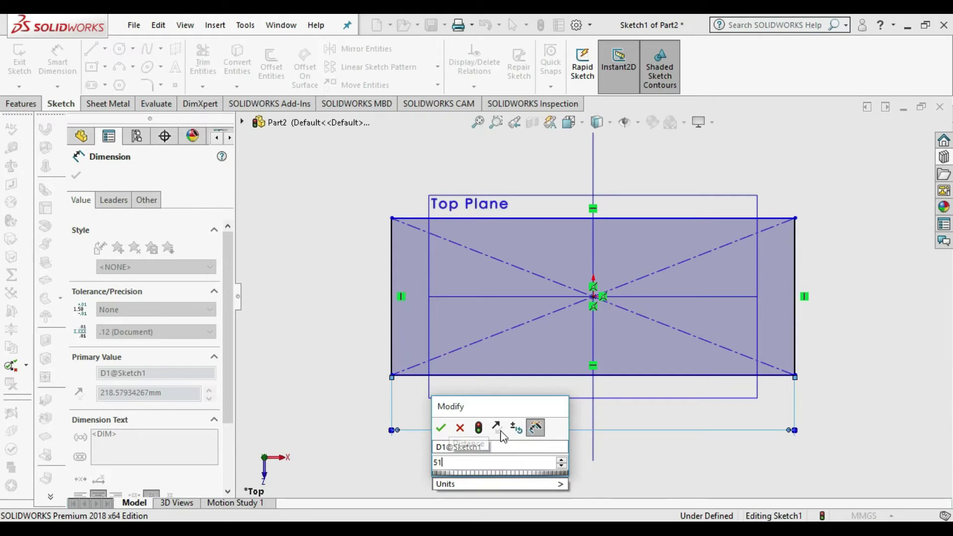
type("0")
key("Return")
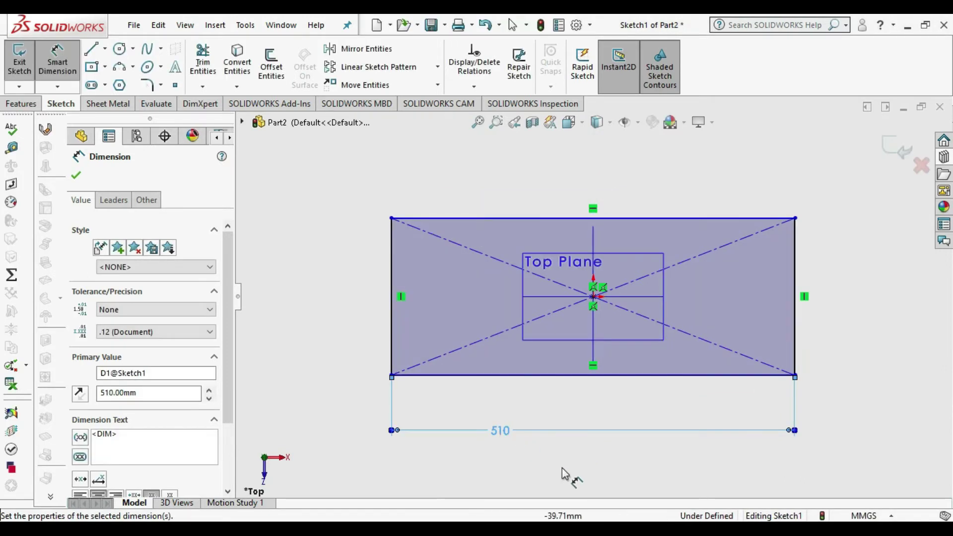
left_click(563, 470)
- Dimension the rectangle's right vertical side to 310 mm
left_click(795, 330)
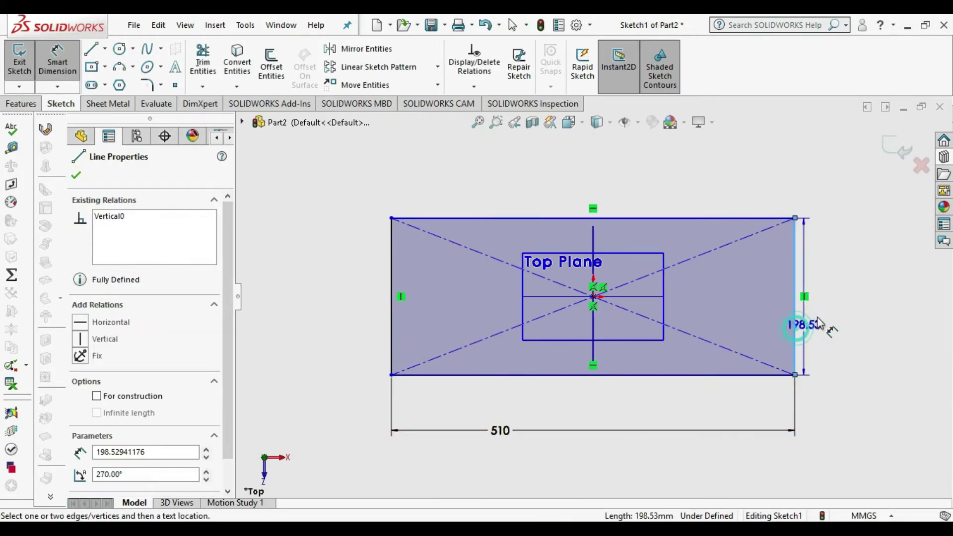
left_click(831, 309)
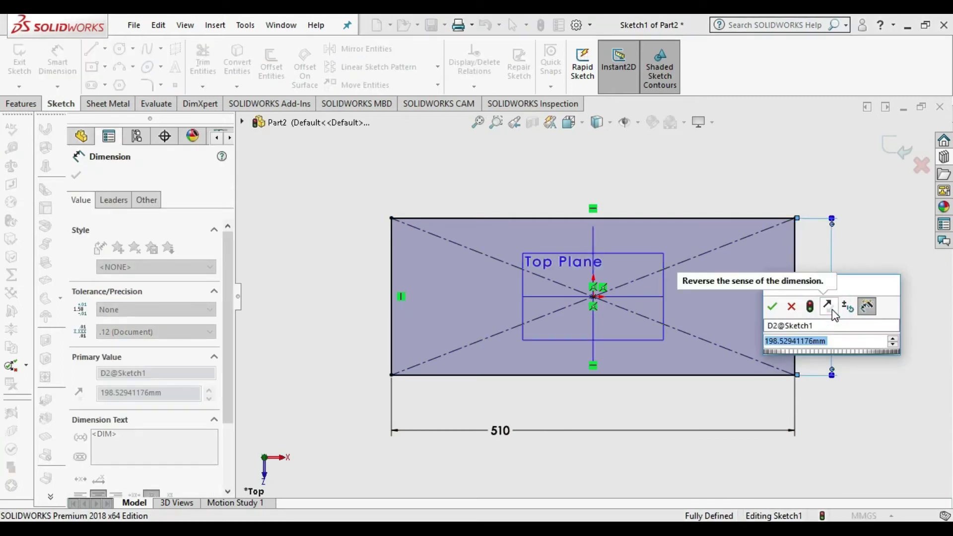
type("200")
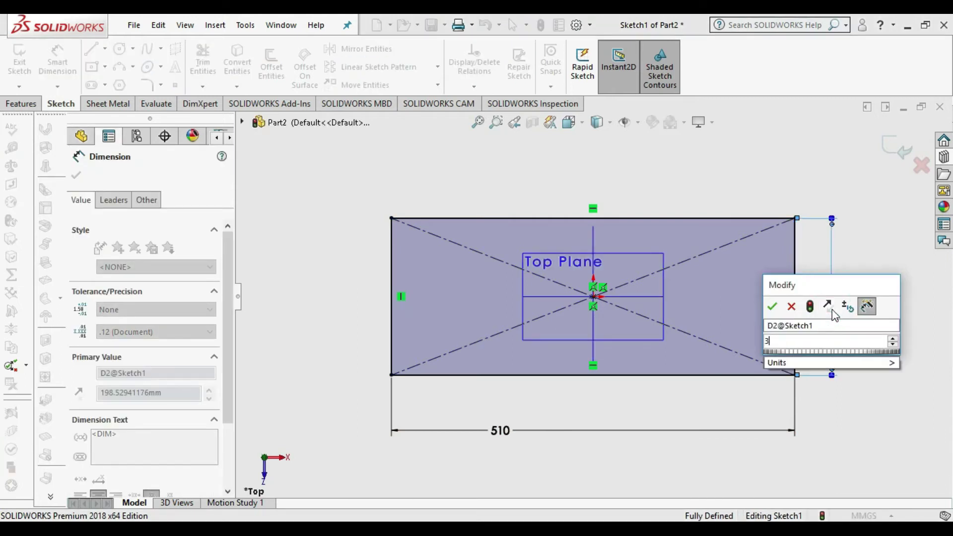
key("Escape")
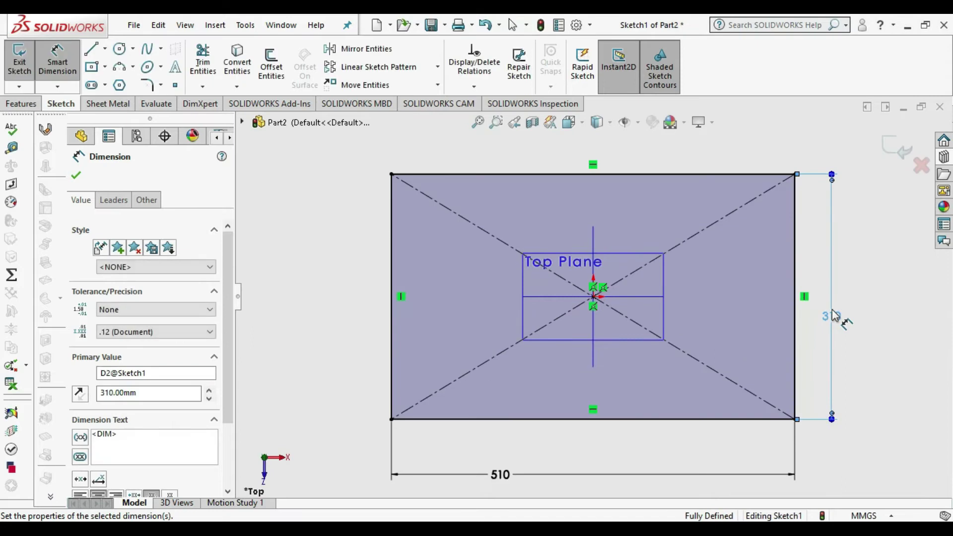
left_click(888, 330)
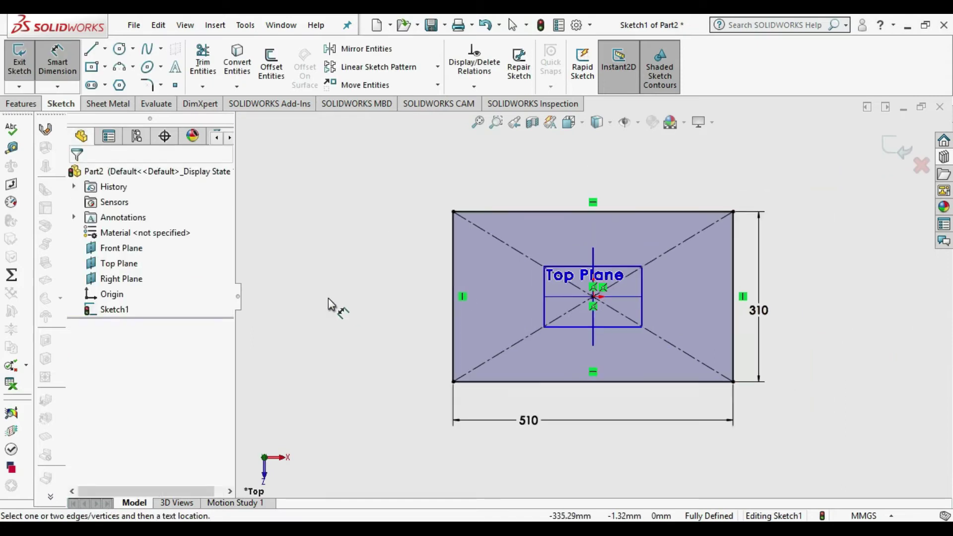
- Finish the rectangle sketch and create a 3 mm thick base flange from it
left_click(10, 62)
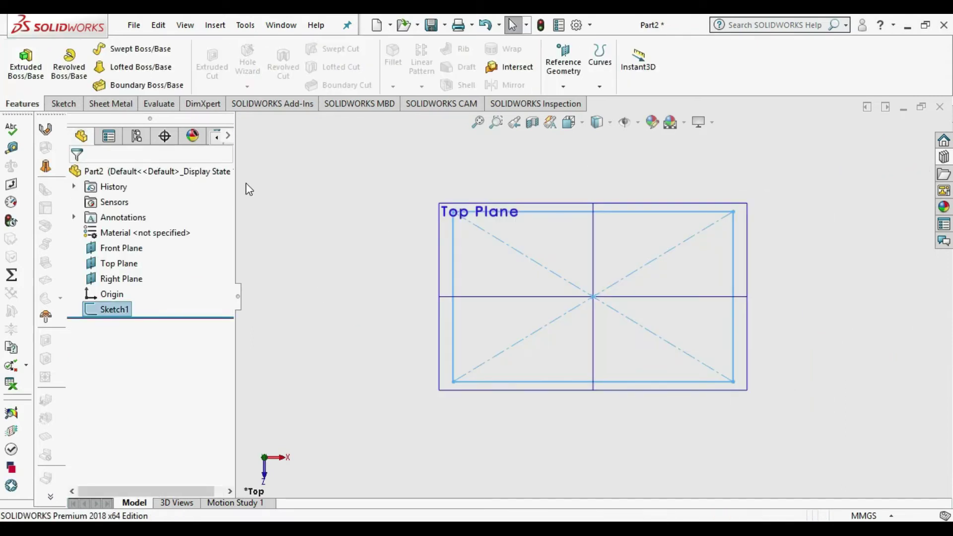
left_click(109, 104)
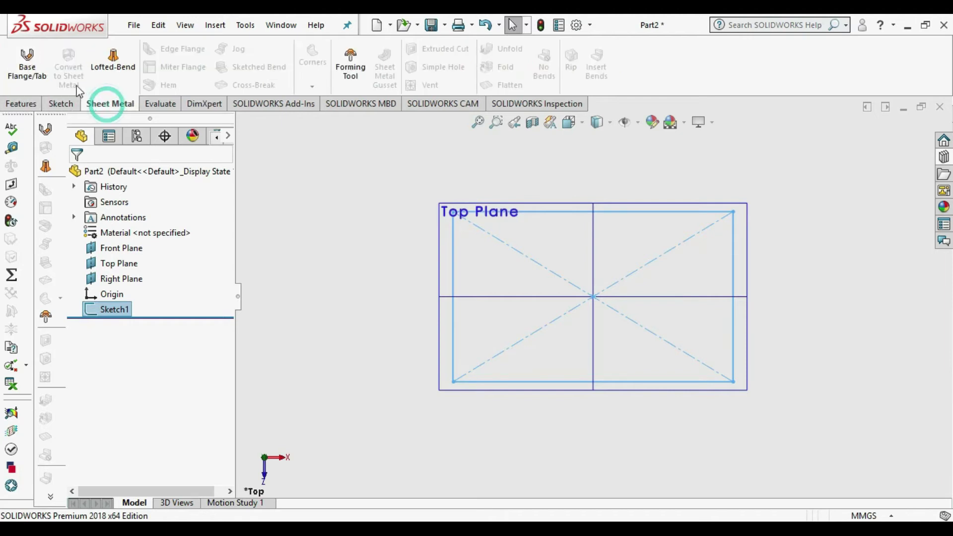
left_click(28, 63)
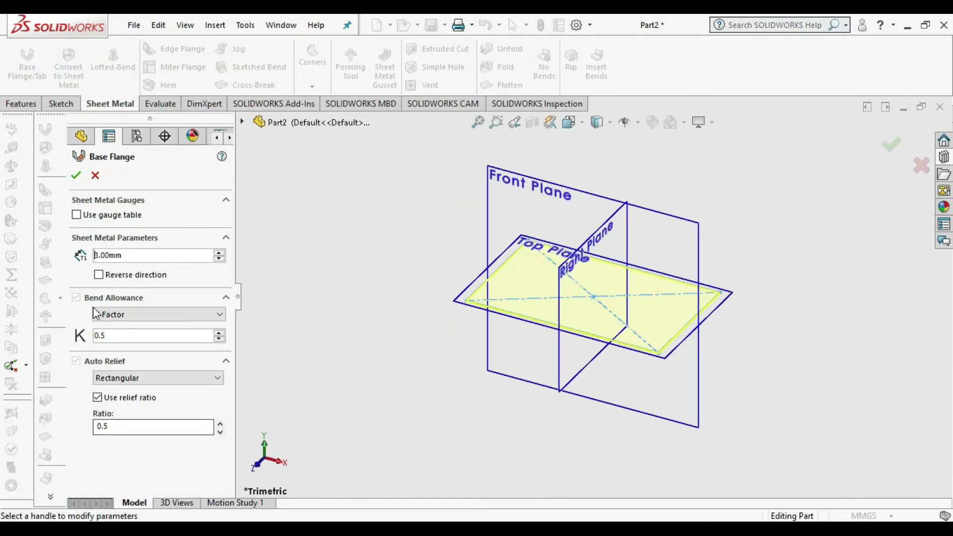
left_click(76, 175)
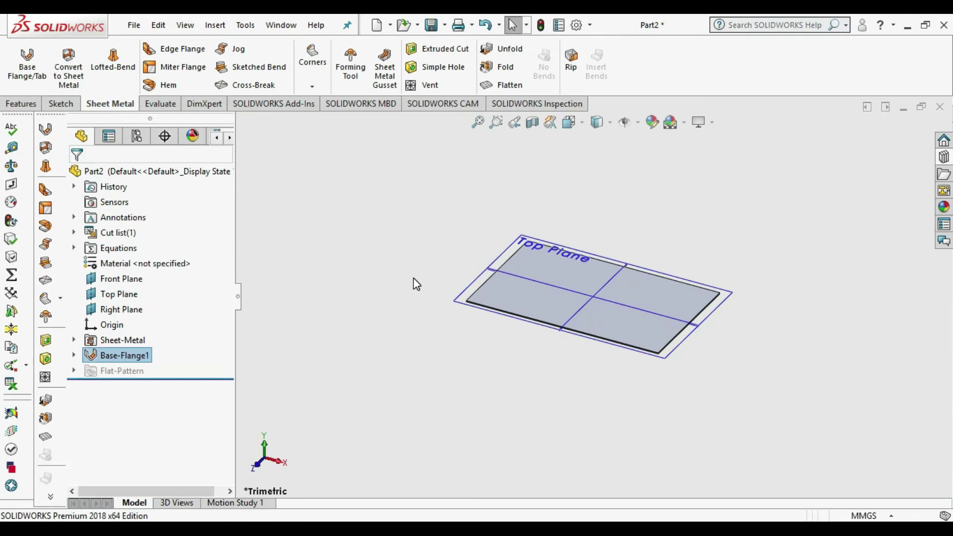
- Add downward edge flanges about 46 mm long on all four edges of the base plate
left_click(181, 49)
scroll(629, 264, "up", 5)
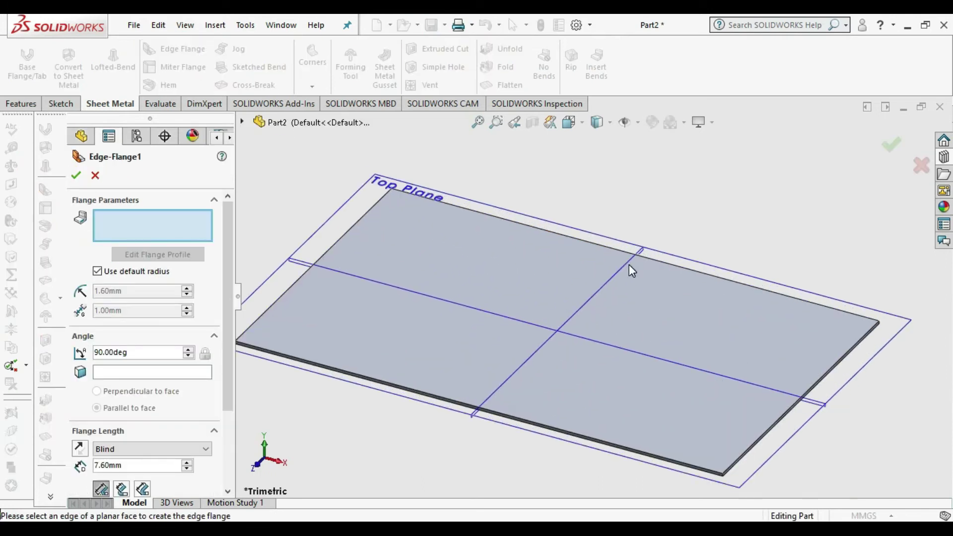
left_click(687, 270)
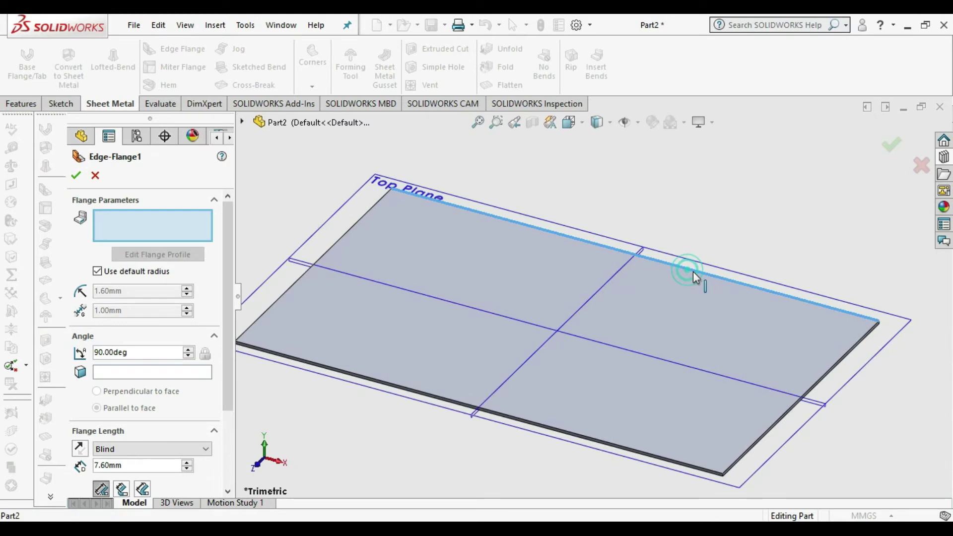
left_click(718, 302)
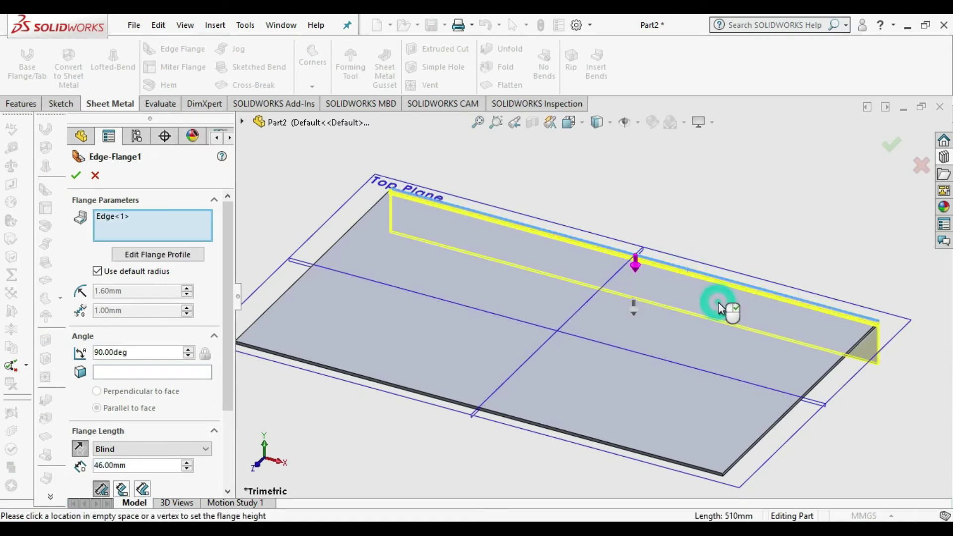
left_click(813, 385)
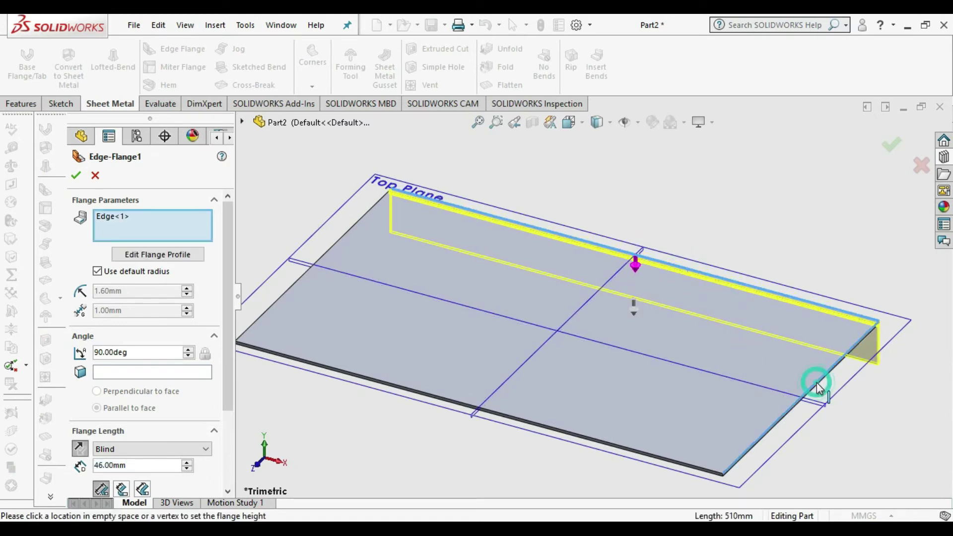
left_click(652, 457)
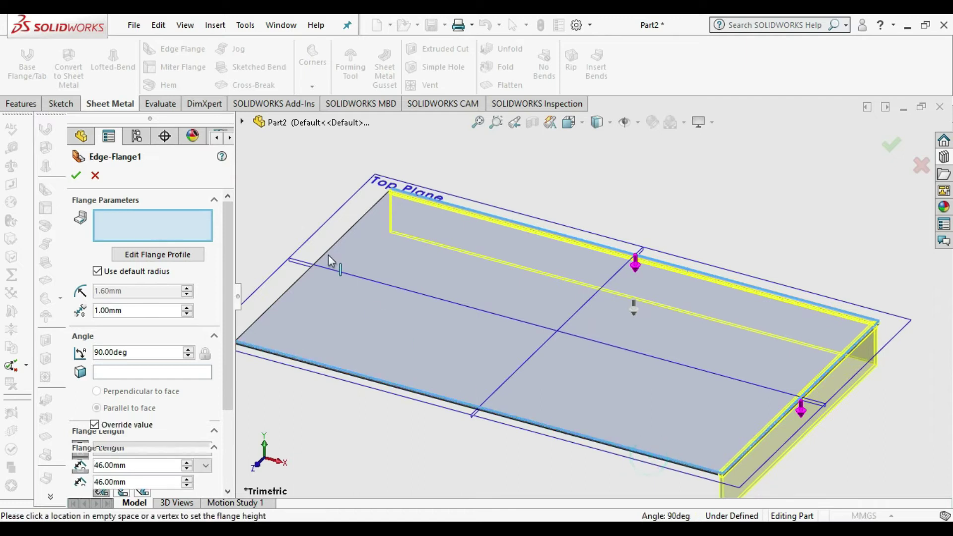
left_click(296, 278)
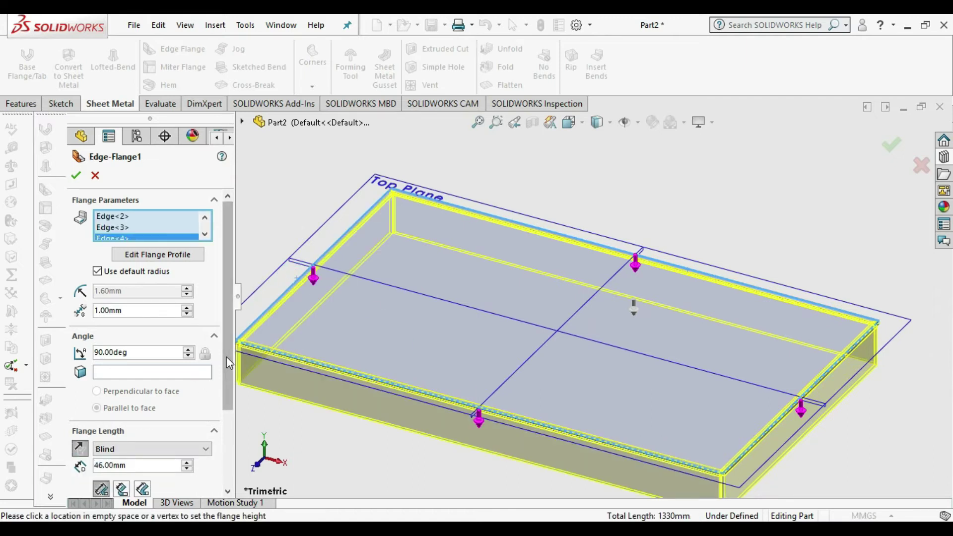
- Set the length of the four edge flanges to 30 mm and finish the feature
scroll(228, 367, "down", 5)
left_click(133, 371)
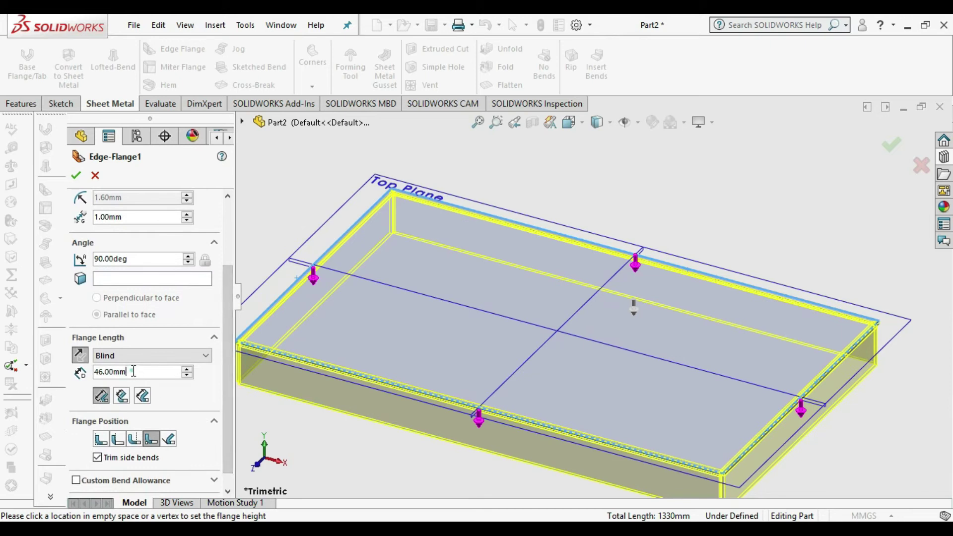
left_click_drag(133, 371, 85, 369)
type("30")
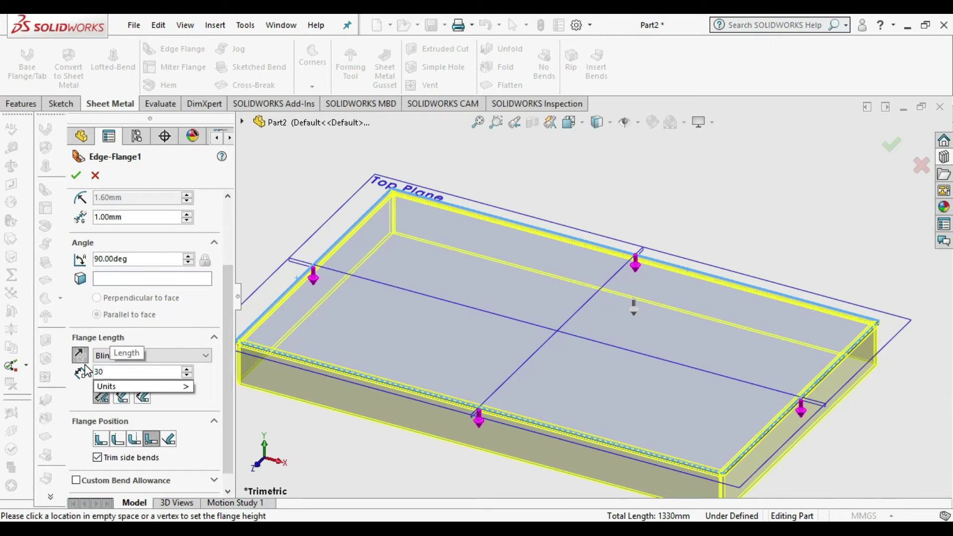
key("Return")
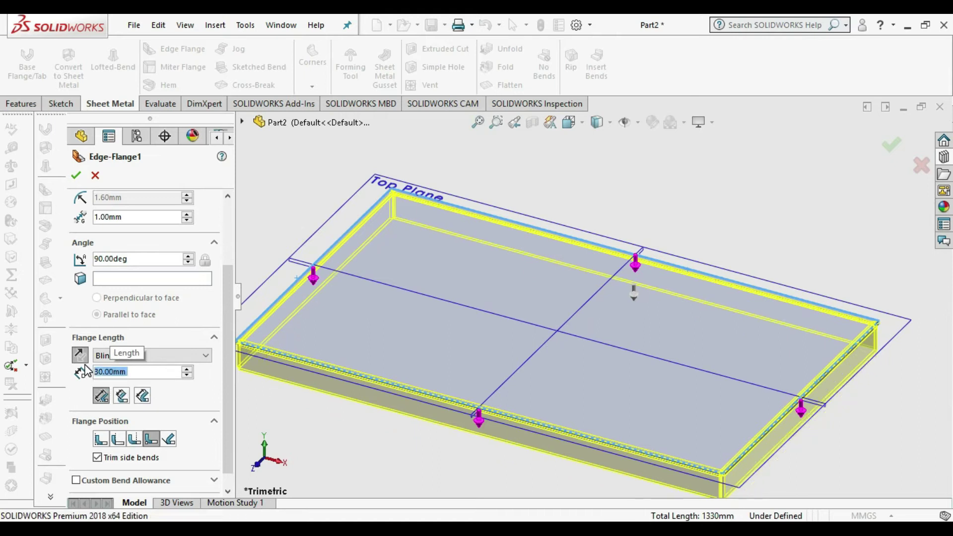
left_click(81, 180)
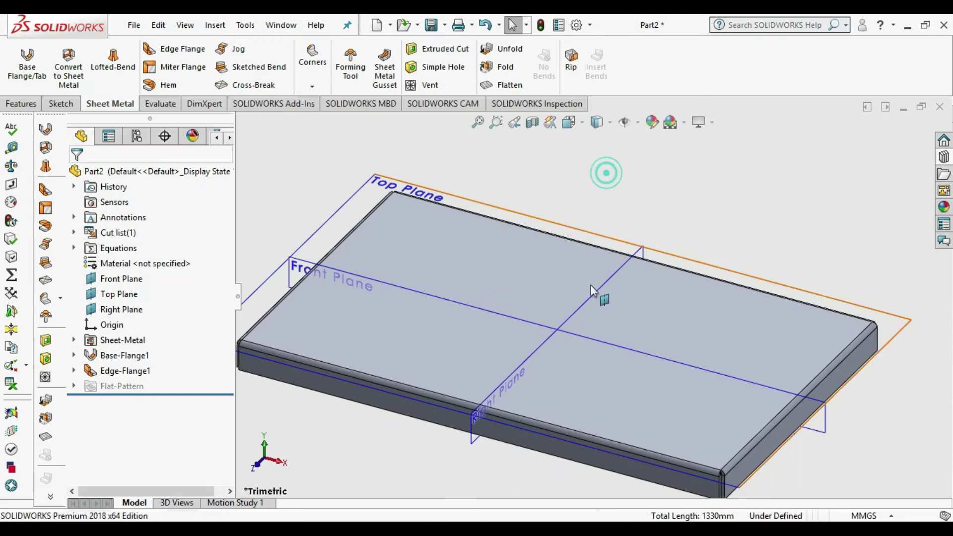
- Start a sketch on the upper face of the base flange and view it face-on
mouse_move(680, 346)
middle_mouse_down()
mouse_move(657, 343)
mouse_move(658, 174)
mouse_move(638, 346)
mouse_move(659, 372)
middle_mouse_up()
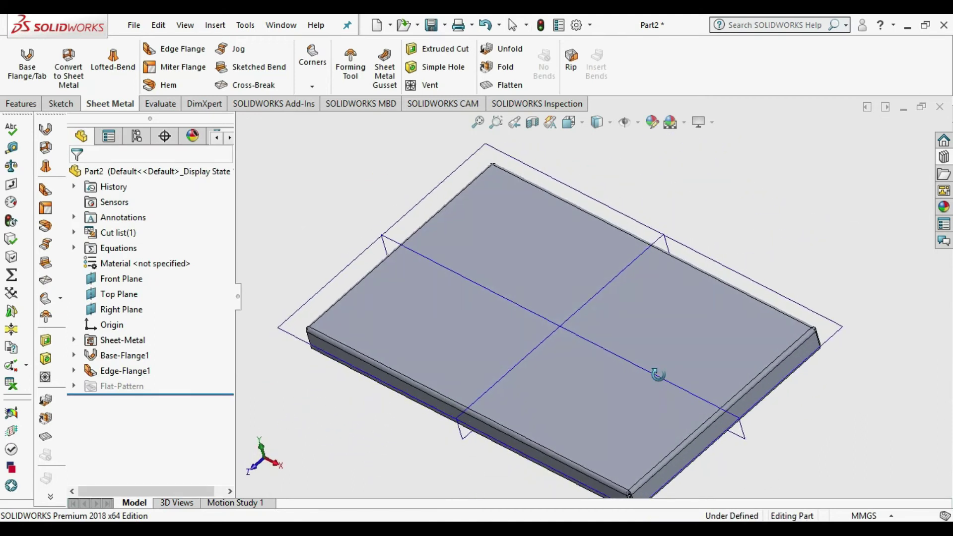
right_click(573, 421)
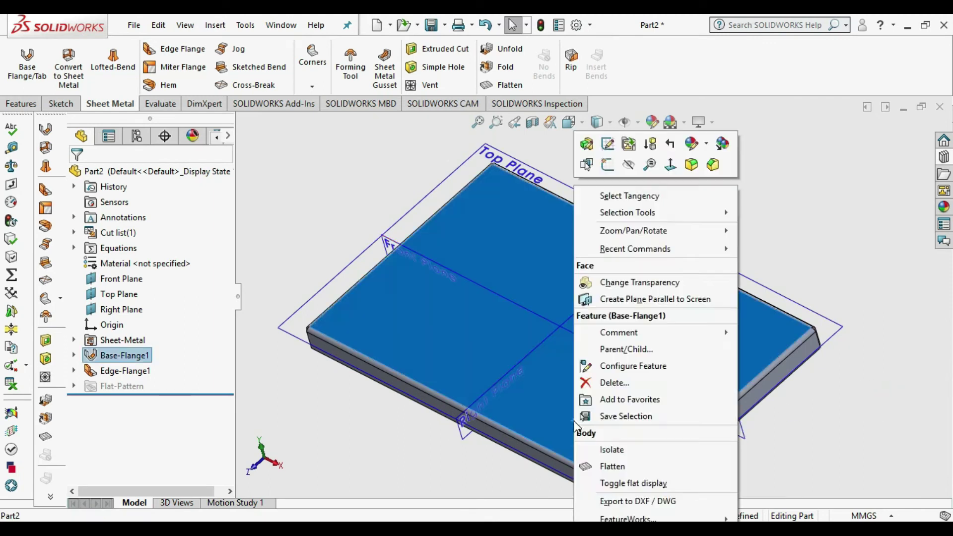
left_click(608, 165)
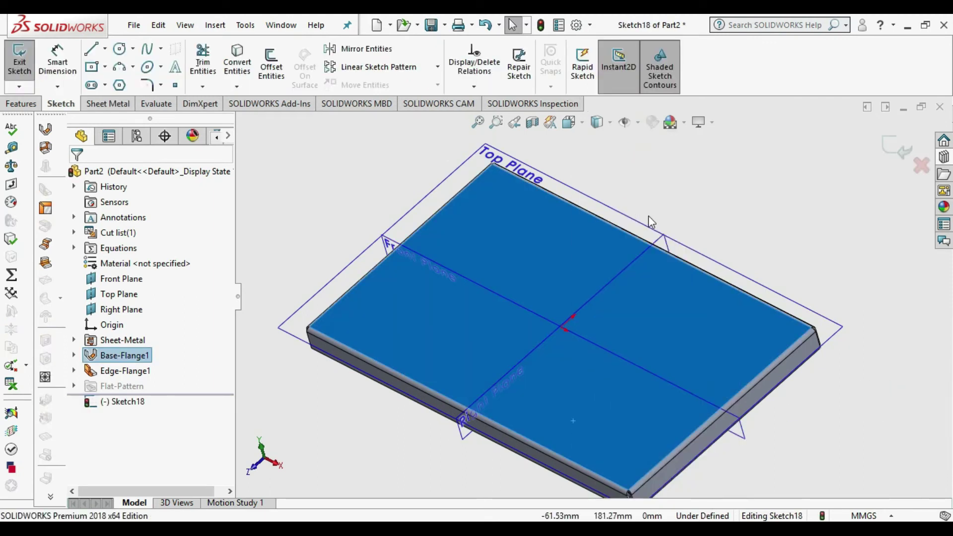
key("ctrl+8")
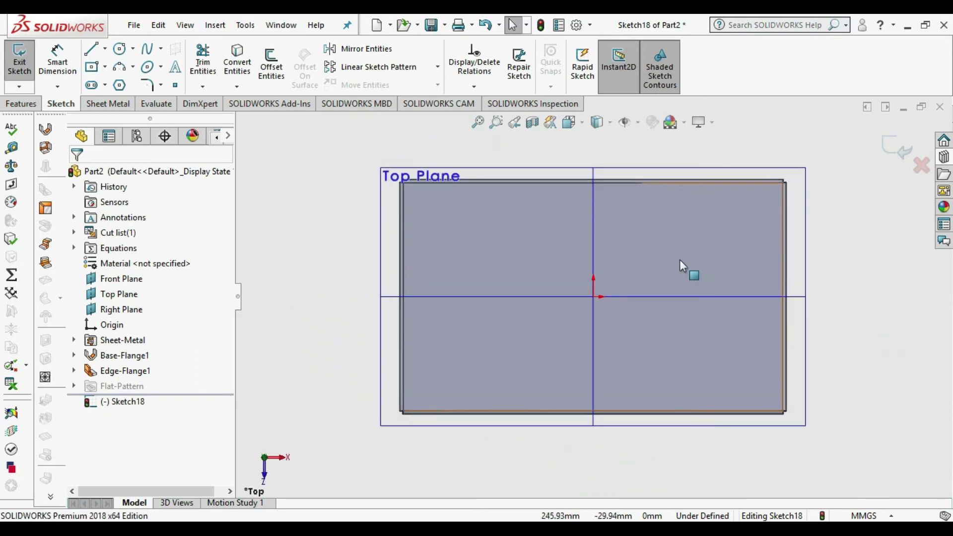
scroll(680, 263, "down", 1)
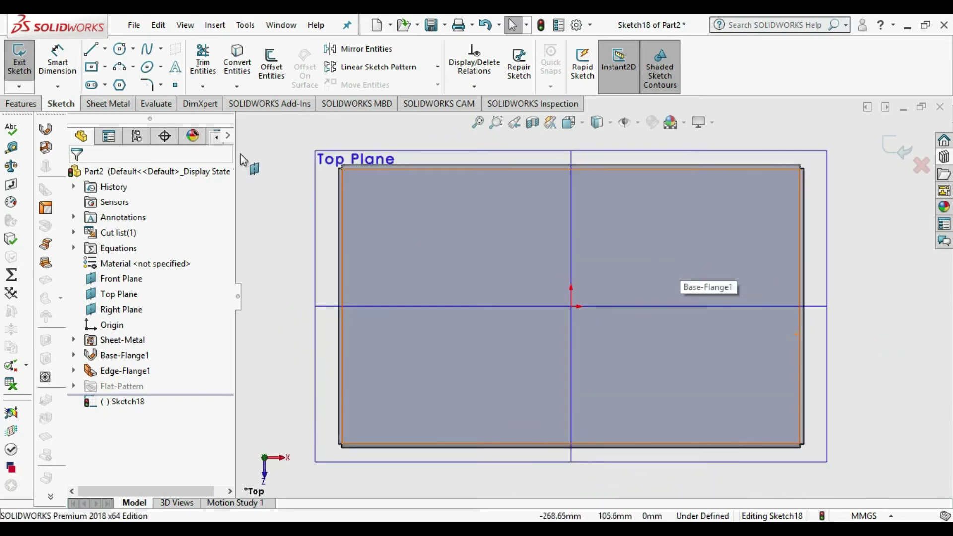
- Draw a circle with a radius of about 8 mm near the face's upper-right corner
left_click(120, 50)
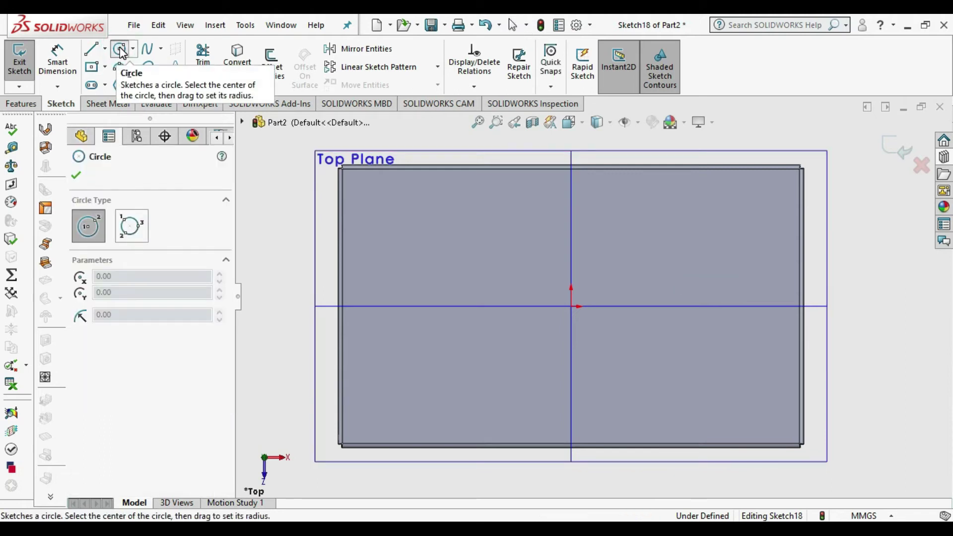
left_click(121, 49)
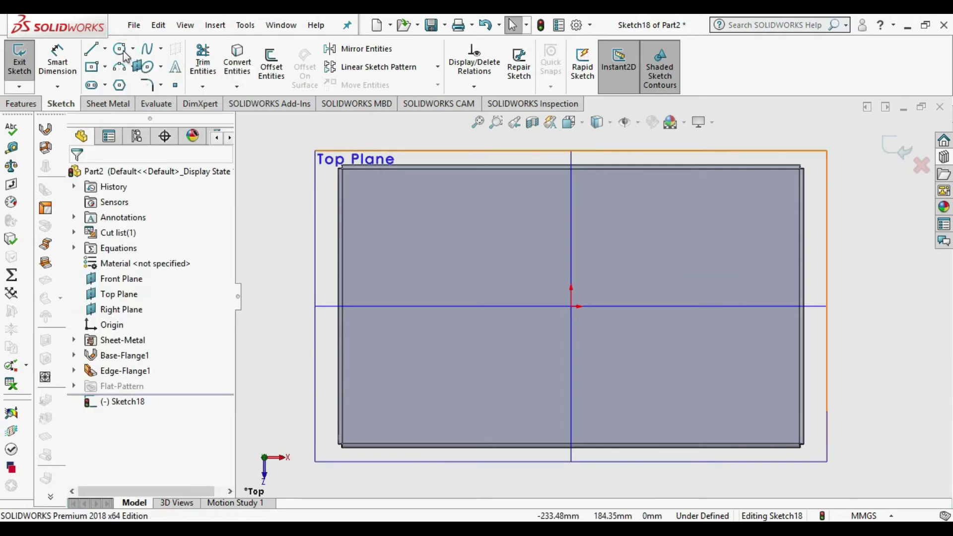
left_click(121, 49)
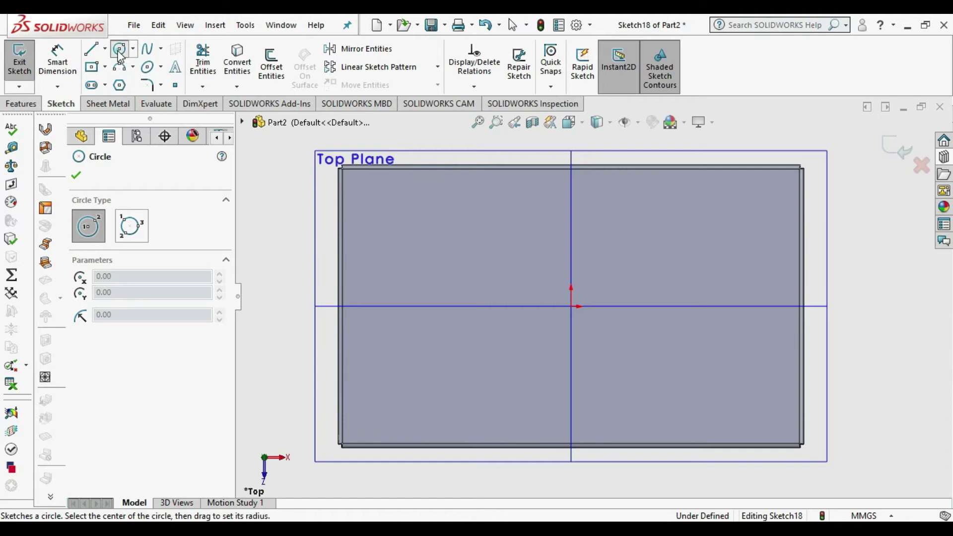
left_click(120, 50)
left_click(119, 49)
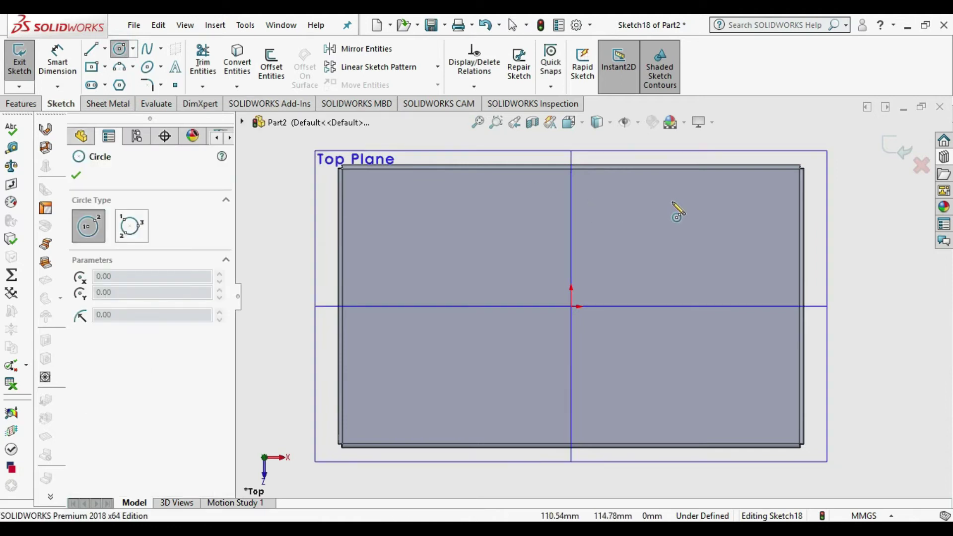
left_click(719, 188)
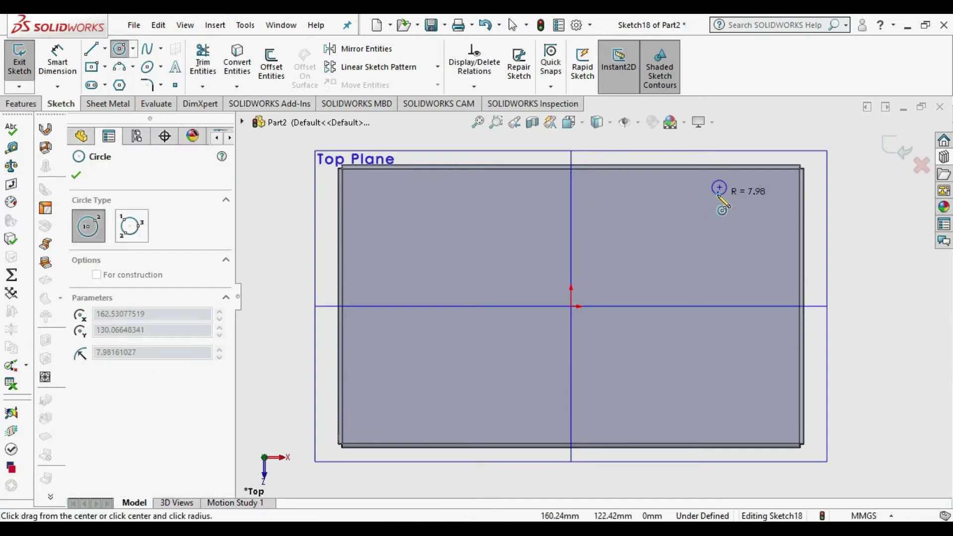
left_click(721, 195)
- Dimension the circle's center horizontally from the part's right outer edge, entering 150+5 for 155 mm
left_click(57, 64)
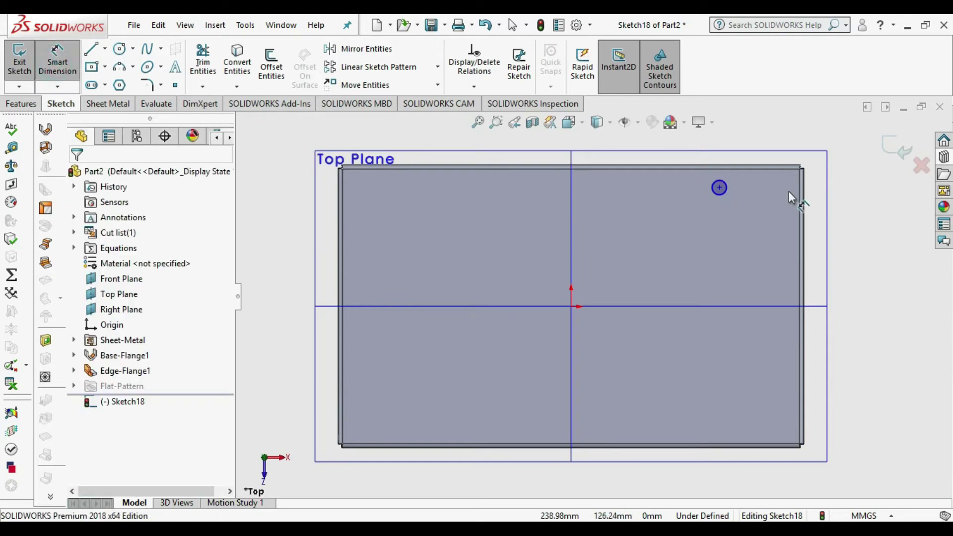
scroll(788, 191, "down", 3)
scroll(689, 201, "down", 2)
left_click(625, 217)
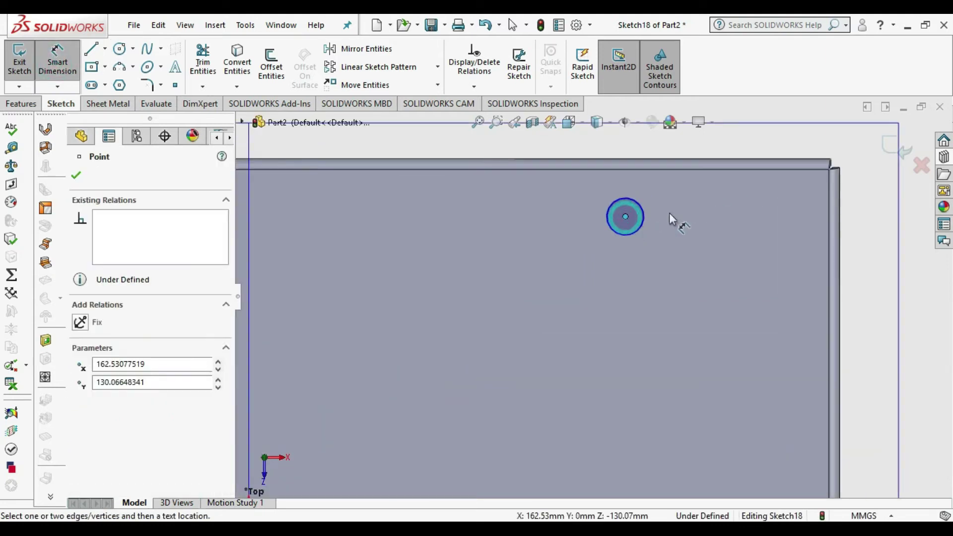
left_click(839, 191)
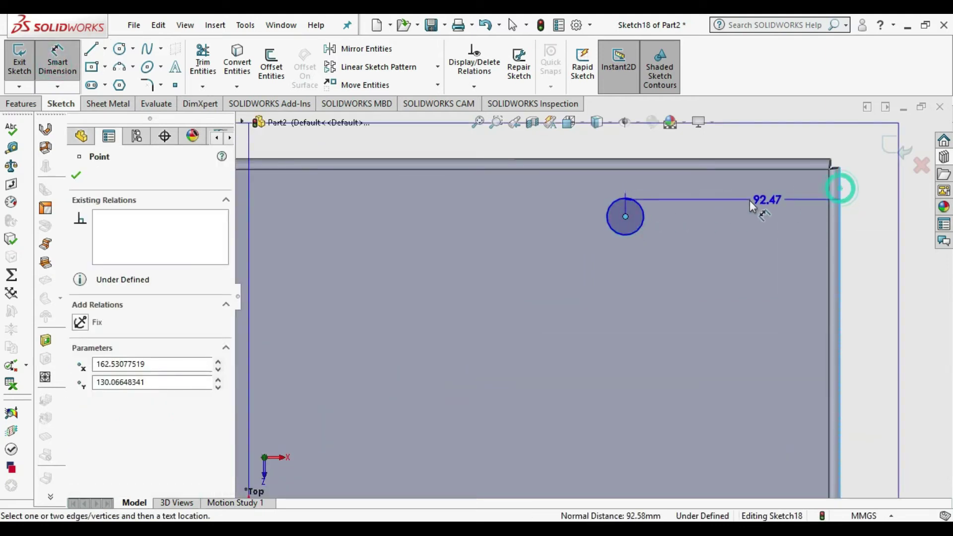
left_click(741, 244)
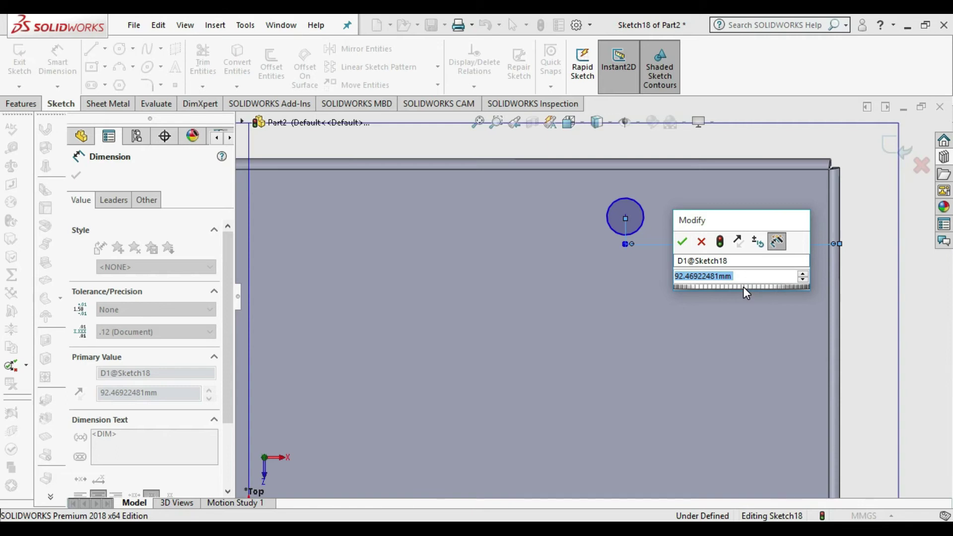
type("15")
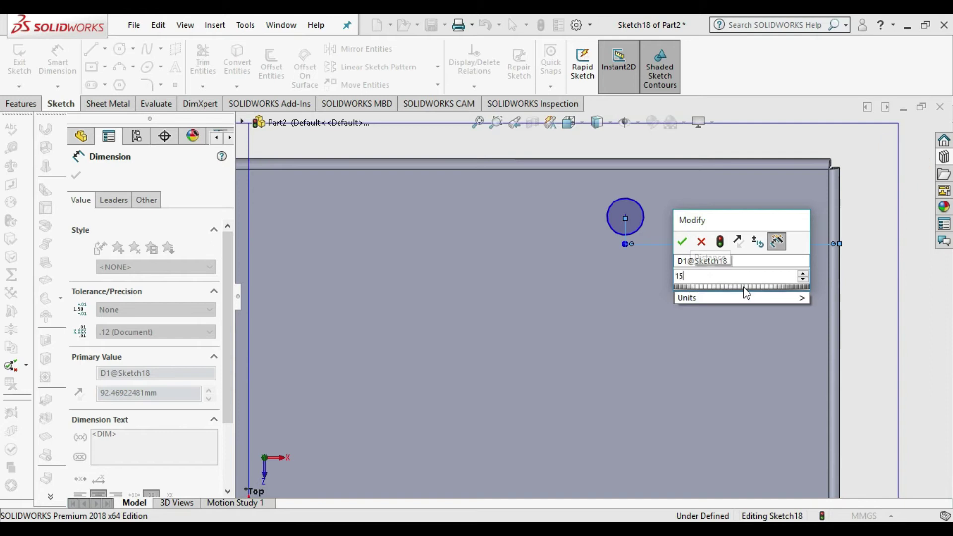
type("0")
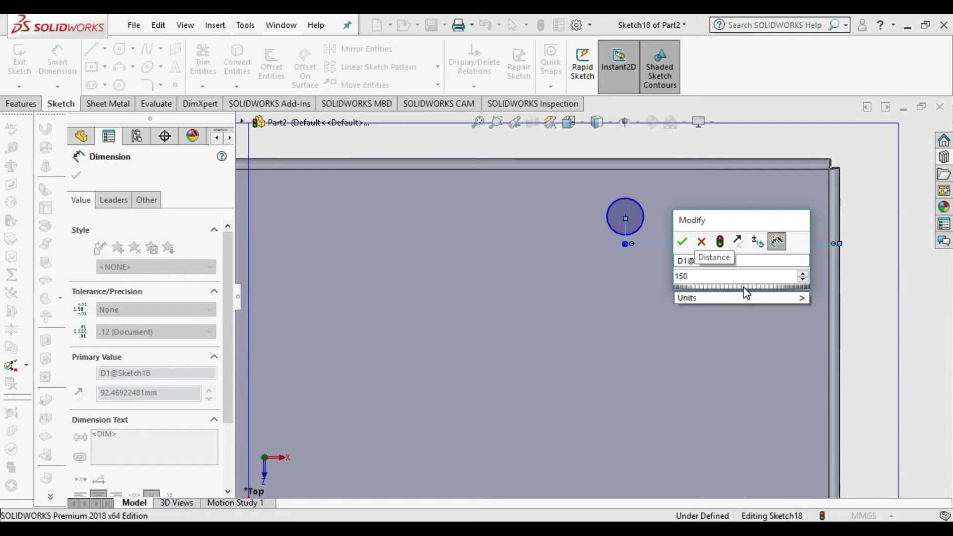
type("+5")
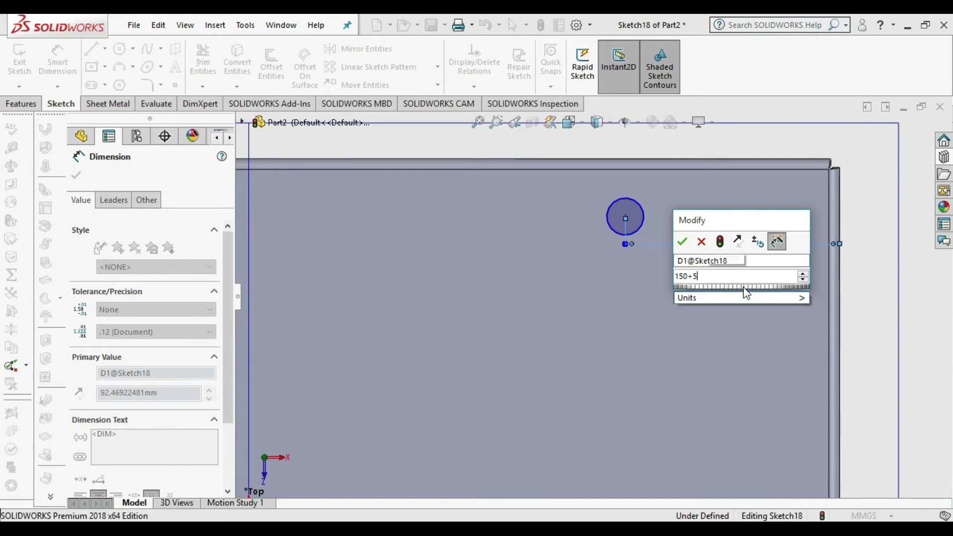
key("Return")
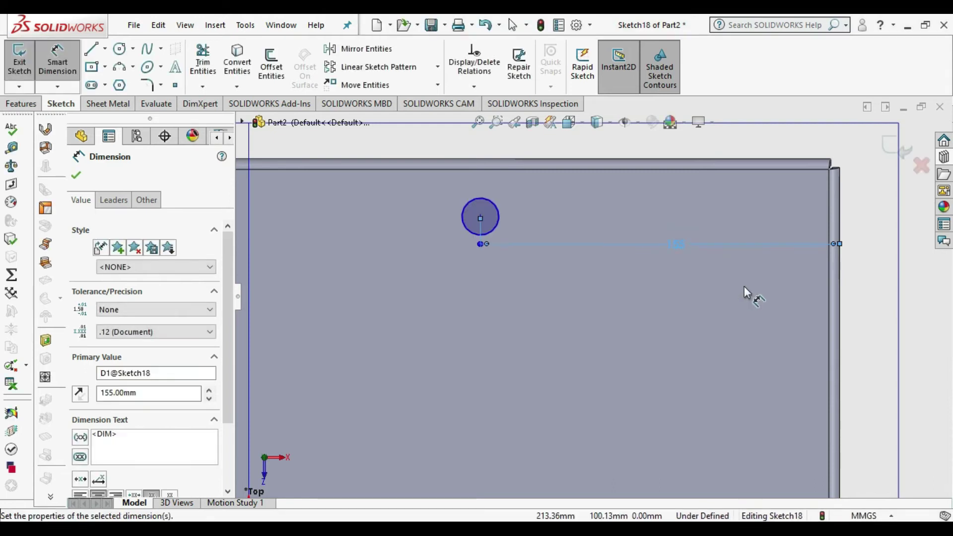
key("Escape")
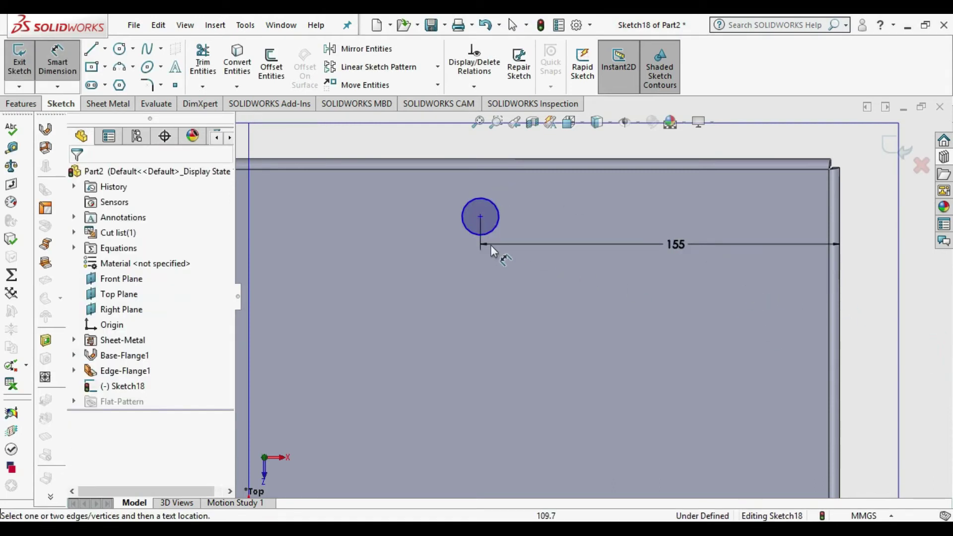
- Dimension the circle's center vertically from the part's upper outer edge as 15+5 for 20 mm, and move the 155 mm dimension farther below the circle
left_click(480, 217)
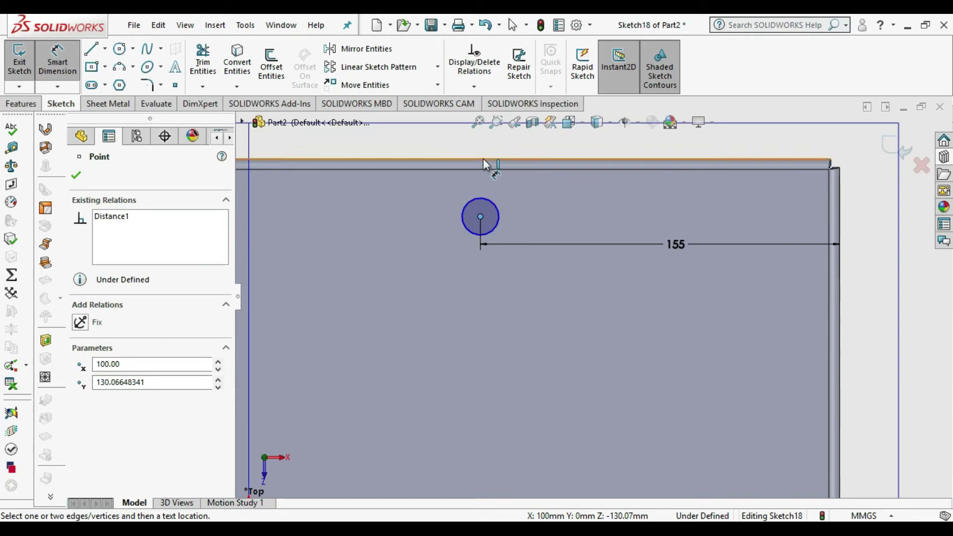
left_click(483, 159)
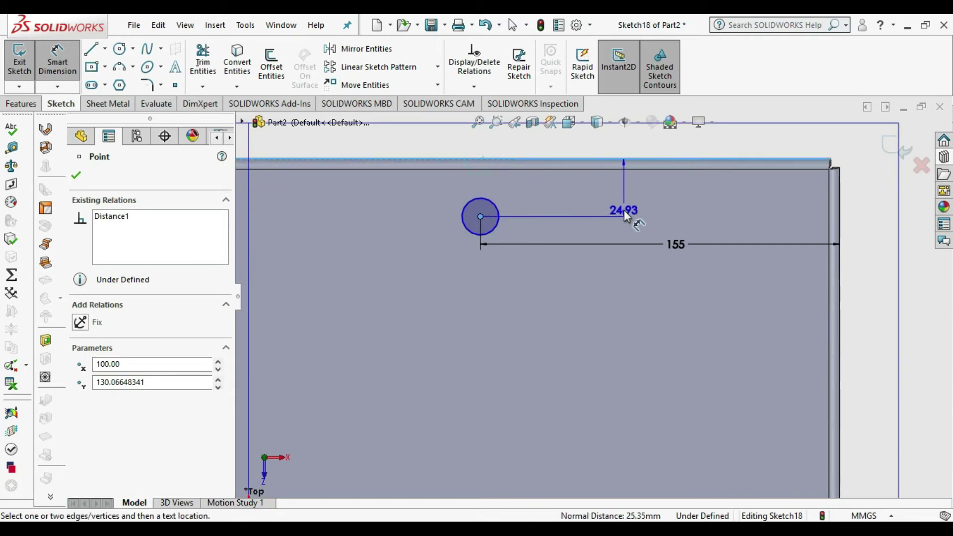
scroll(778, 191, "up", 3)
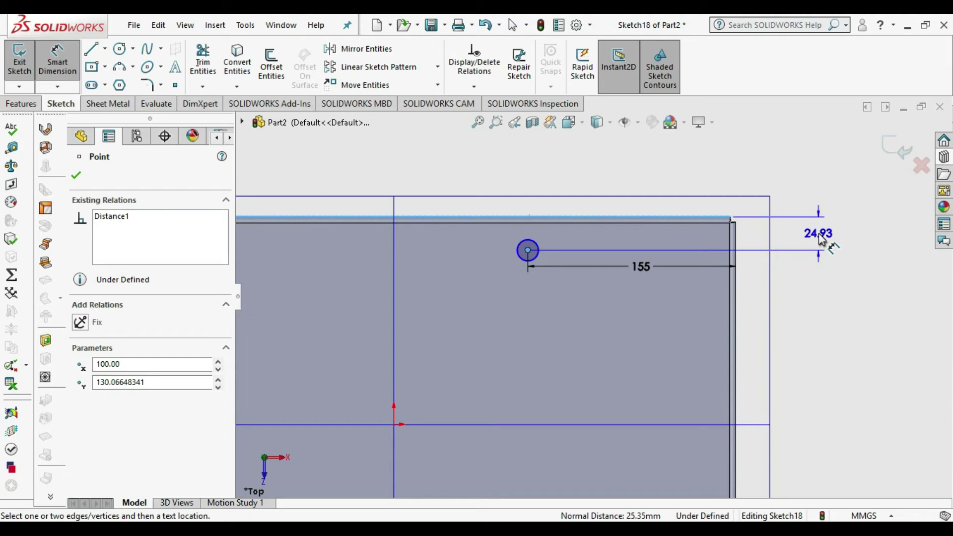
left_click(814, 237)
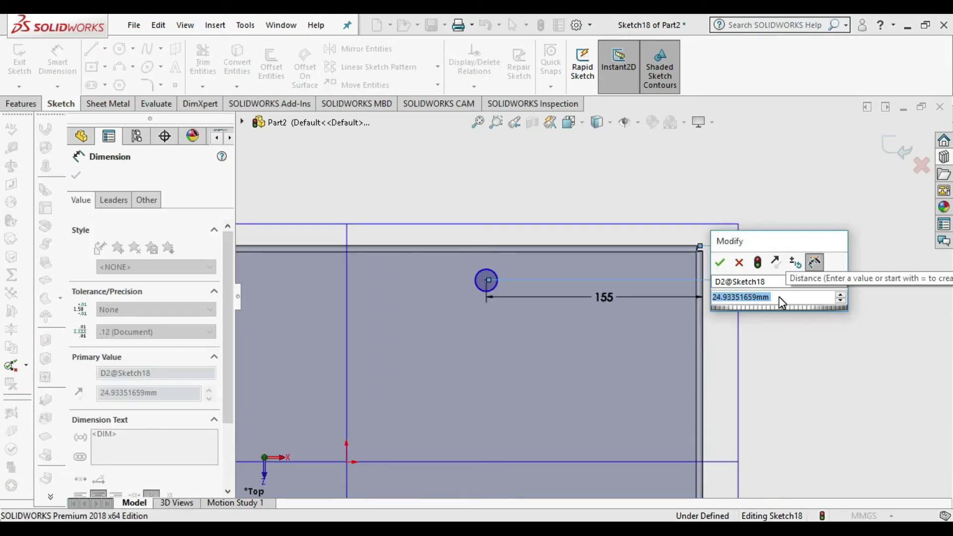
type("15+")
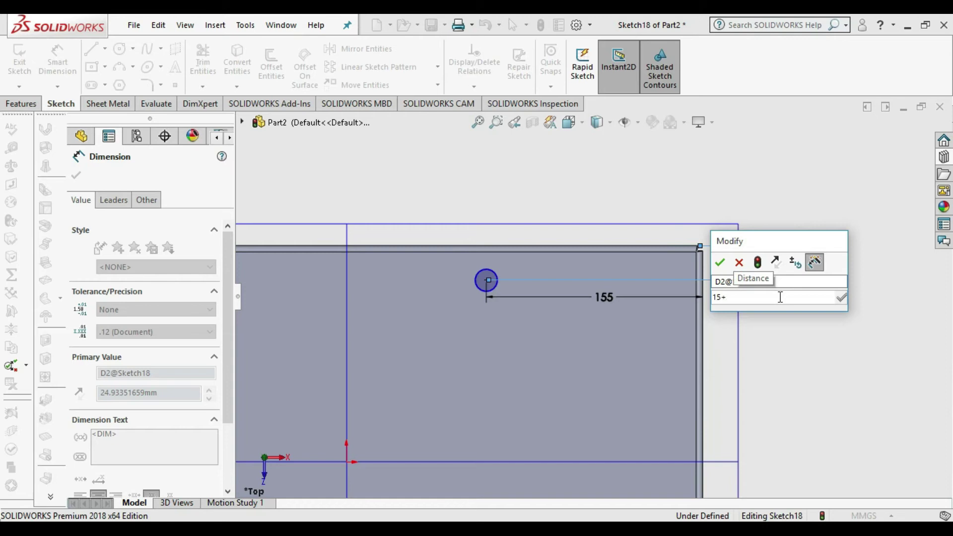
type("5")
key("Return")
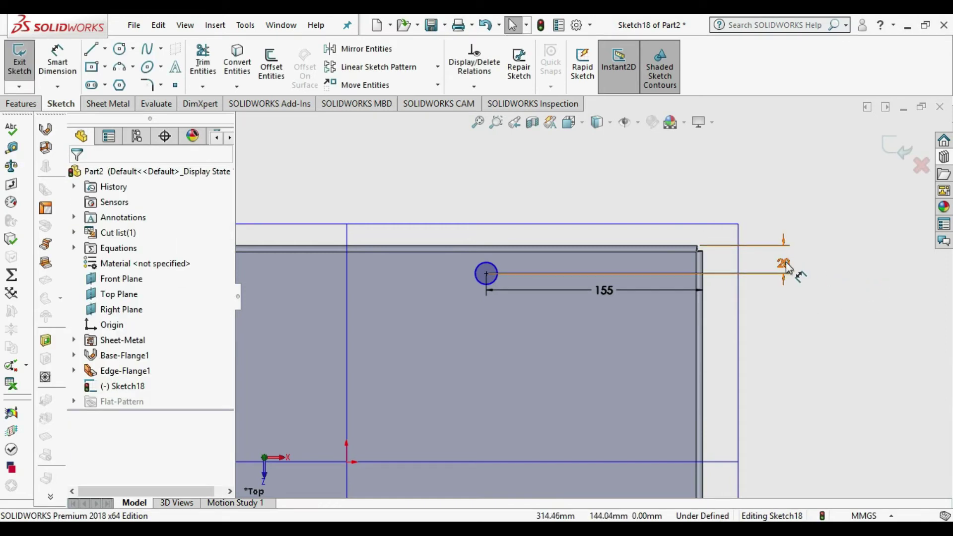
left_click_drag(607, 290, 606, 322)
left_click(781, 328)
- Dimension the circle's diameter as 6.8 mm
left_click(57, 62)
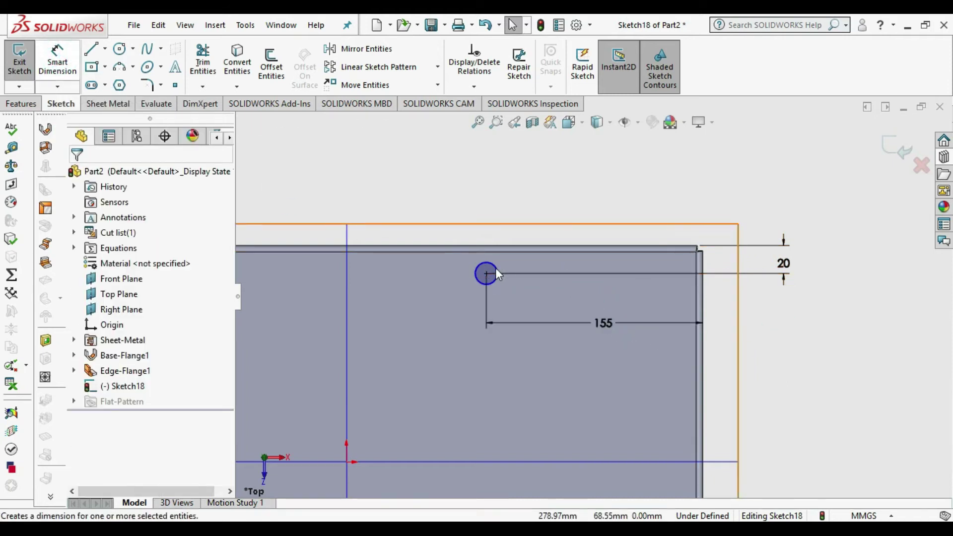
key("Escape")
left_click(57, 62)
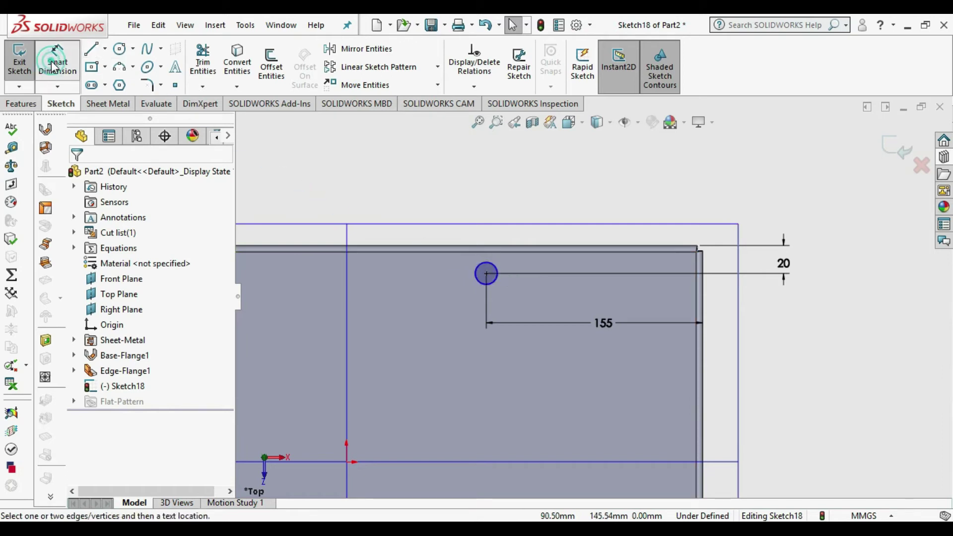
left_click(497, 269)
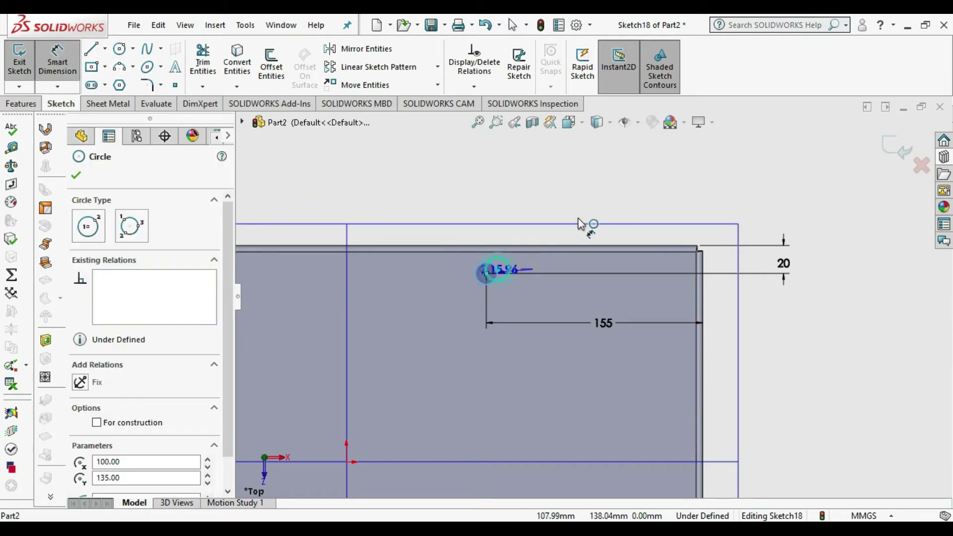
left_click(618, 183)
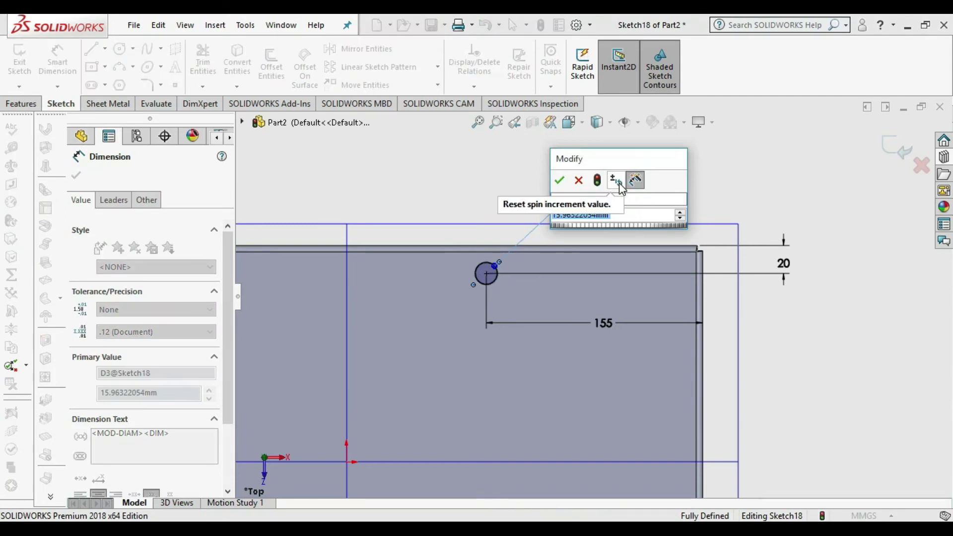
type("8")
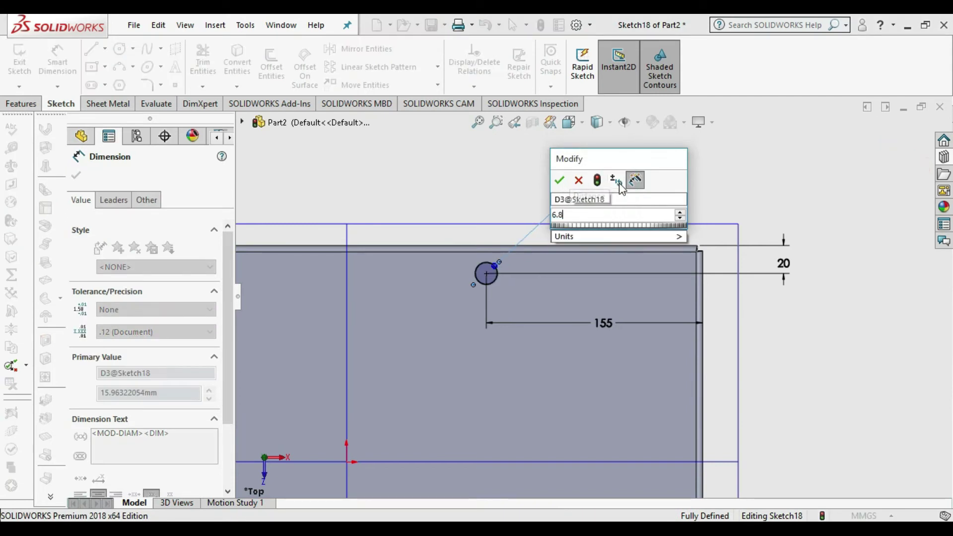
key("Escape")
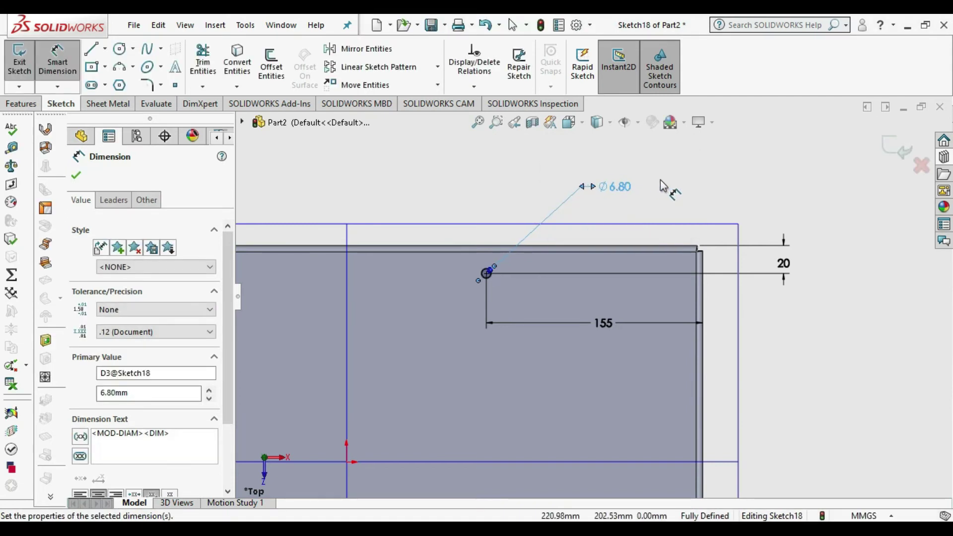
left_click(680, 175)
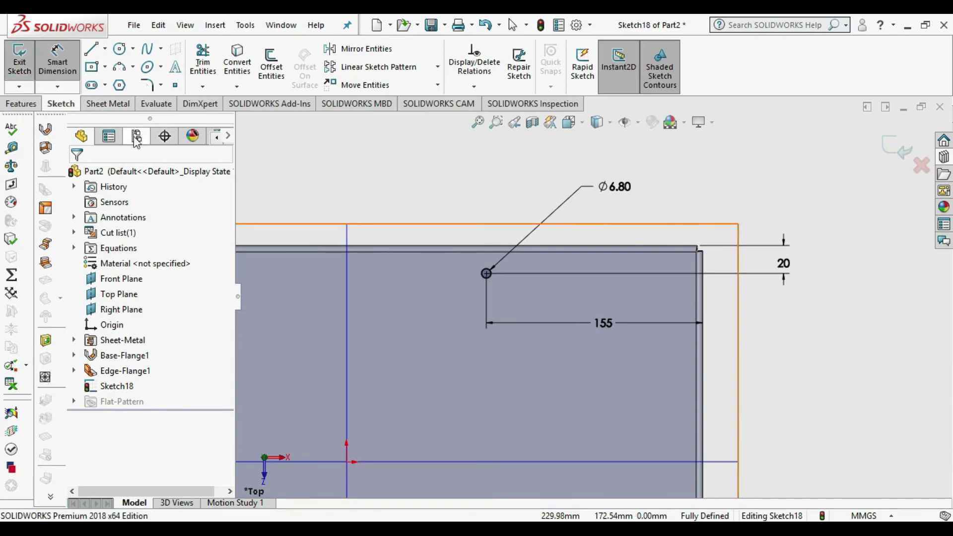
- Start a linear sketch pattern along the X-axis with the 6.8 mm circle as the entity to pattern
scroll(475, 245, "up", 2)
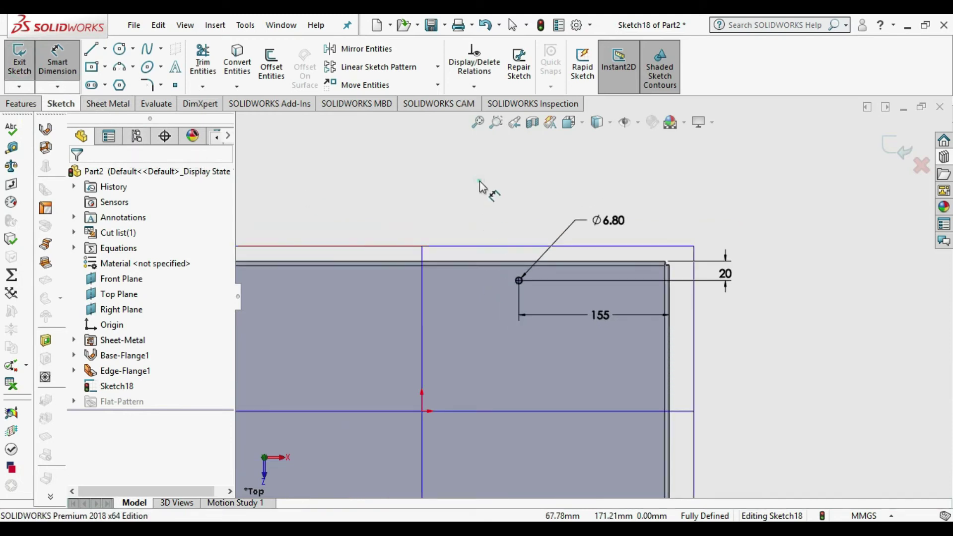
scroll(498, 275, "up", 1)
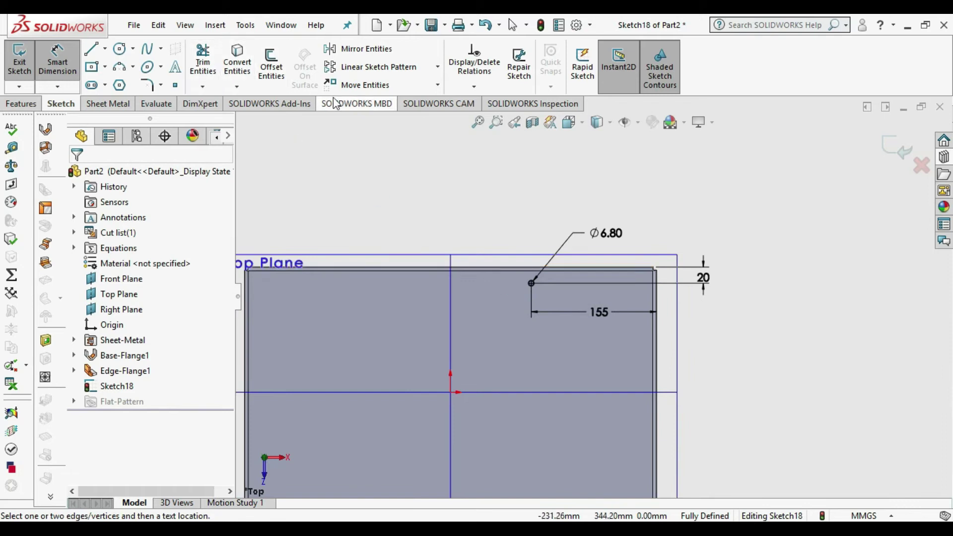
left_click(425, 67)
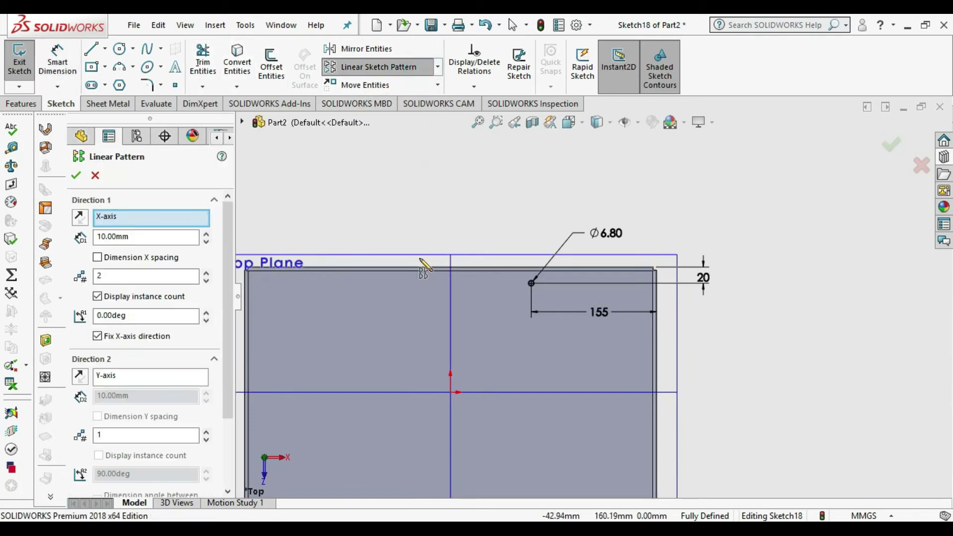
scroll(528, 295, "down", 2)
scroll(536, 297, "down", 1)
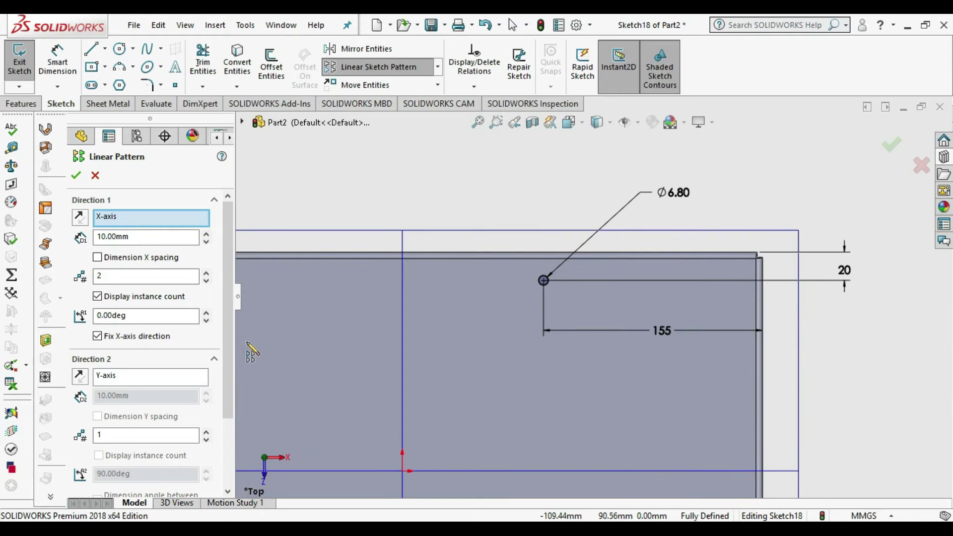
scroll(228, 350, "down", 3)
left_click(153, 459)
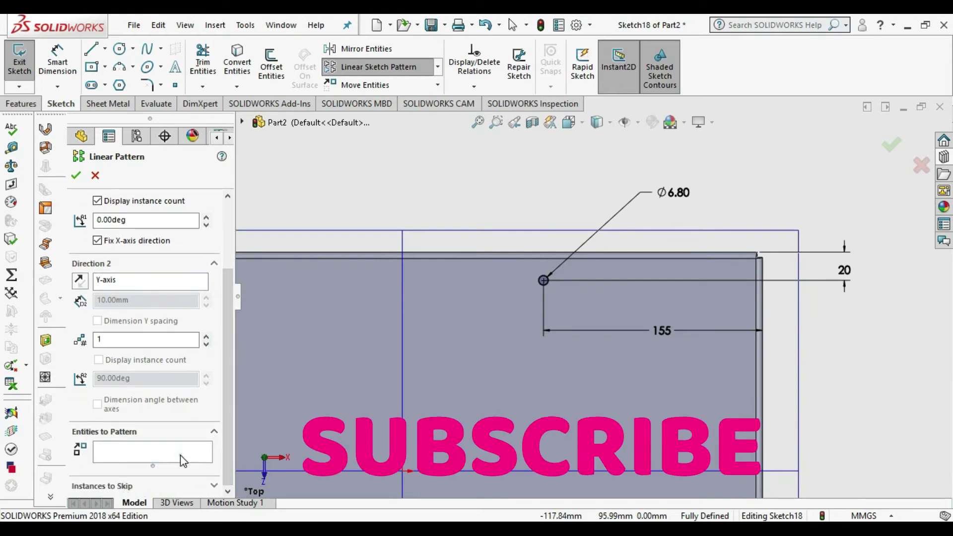
left_click(181, 454)
left_click(549, 284)
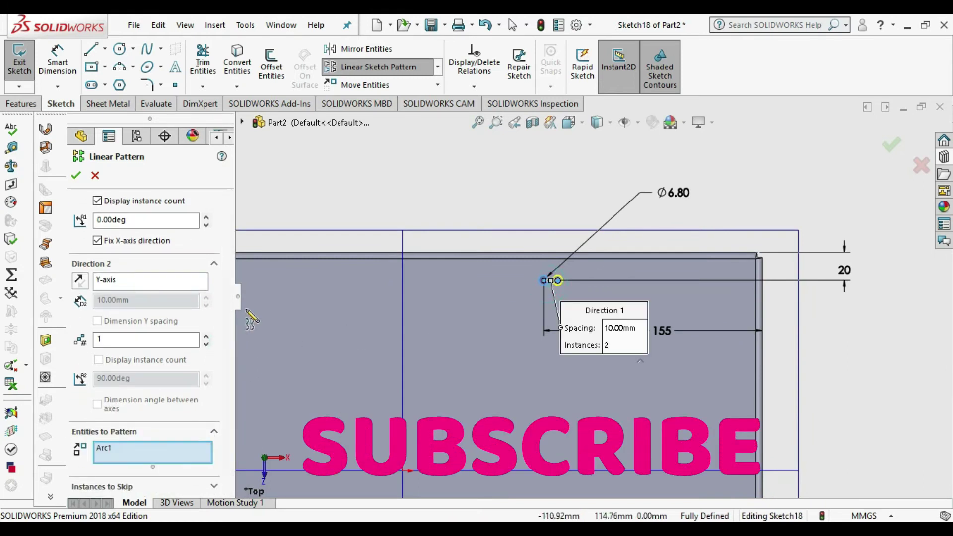
- Reverse the pattern direction, set the spacing to 200 mm with 2 instances, and finish the pattern
scroll(230, 307, "up", 3)
left_click(80, 217)
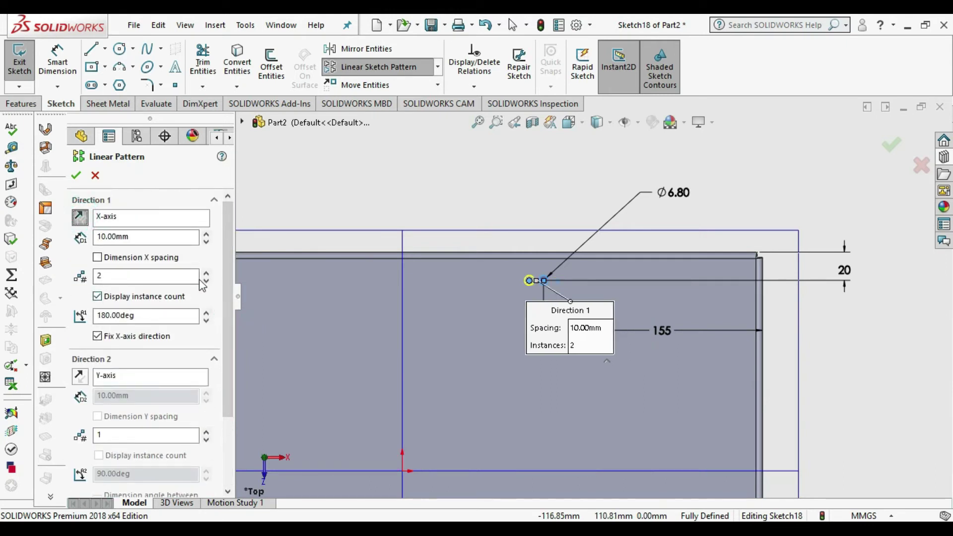
left_click_drag(138, 237, 63, 232)
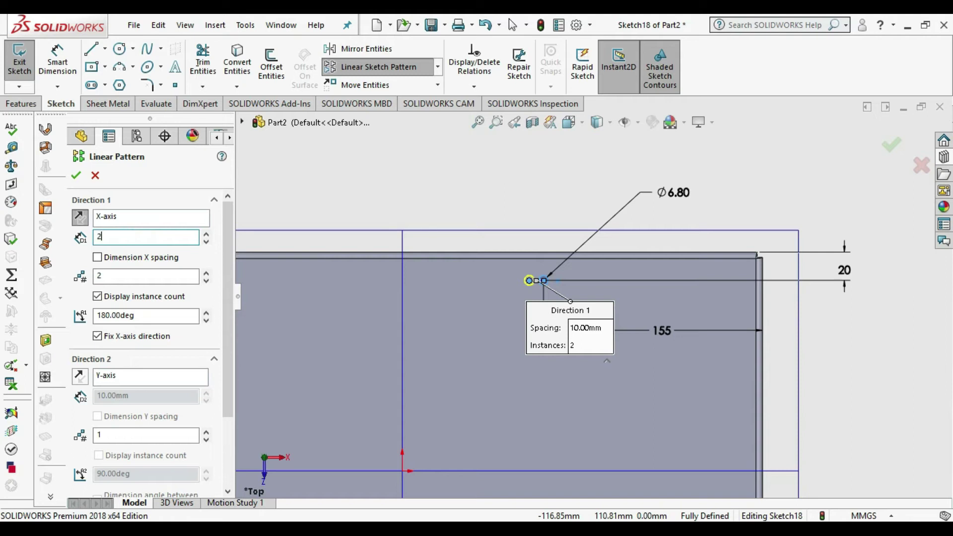
type("200")
key("Return")
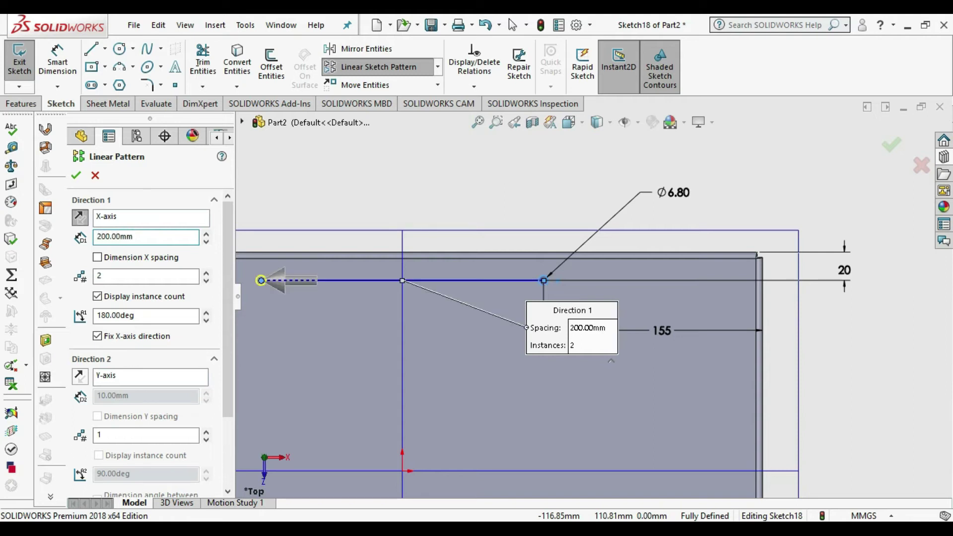
left_click(77, 176)
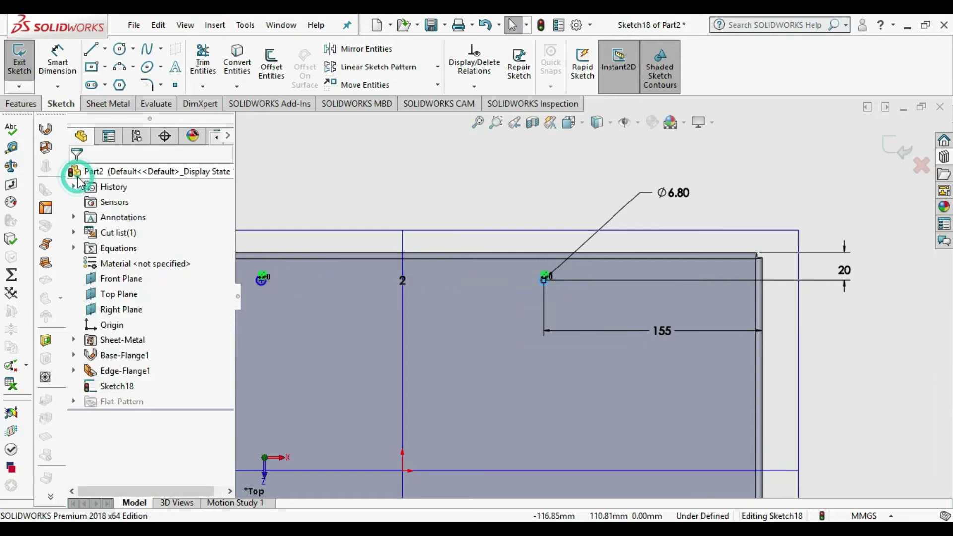
- Add a 200 mm horizontal dimension between the centers of the two circles, placed above the part
scroll(376, 280, "up", 3)
scroll(449, 248, "down", 2)
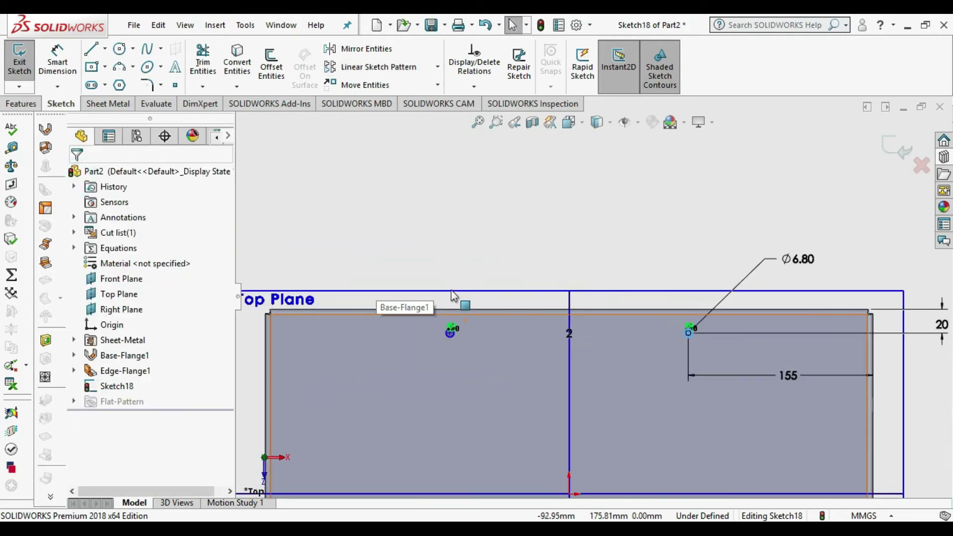
left_click(59, 56)
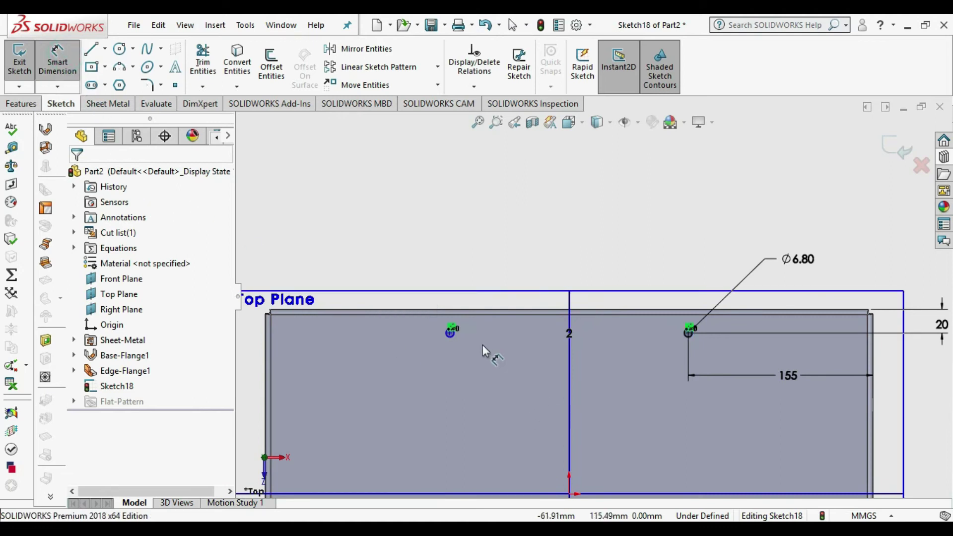
left_click(450, 331)
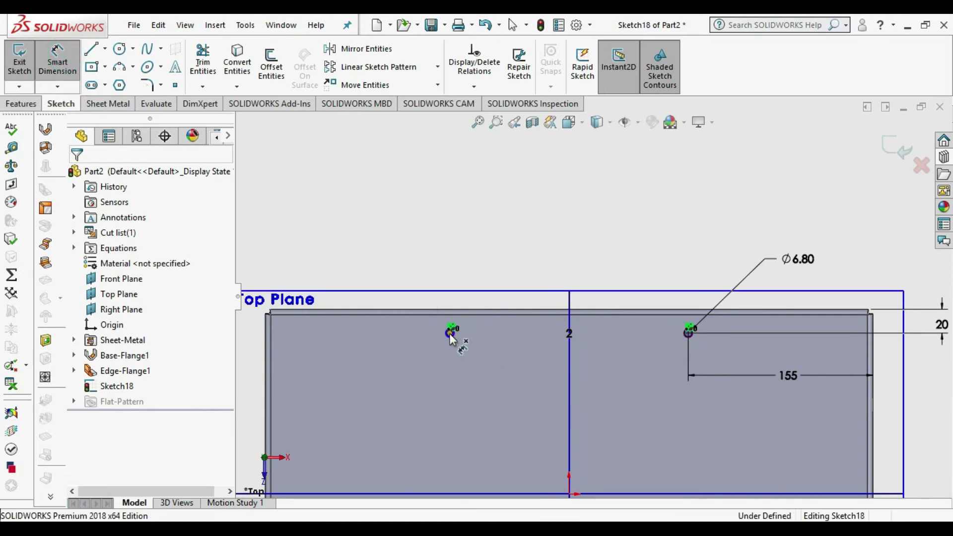
left_click(688, 332)
left_click(602, 248)
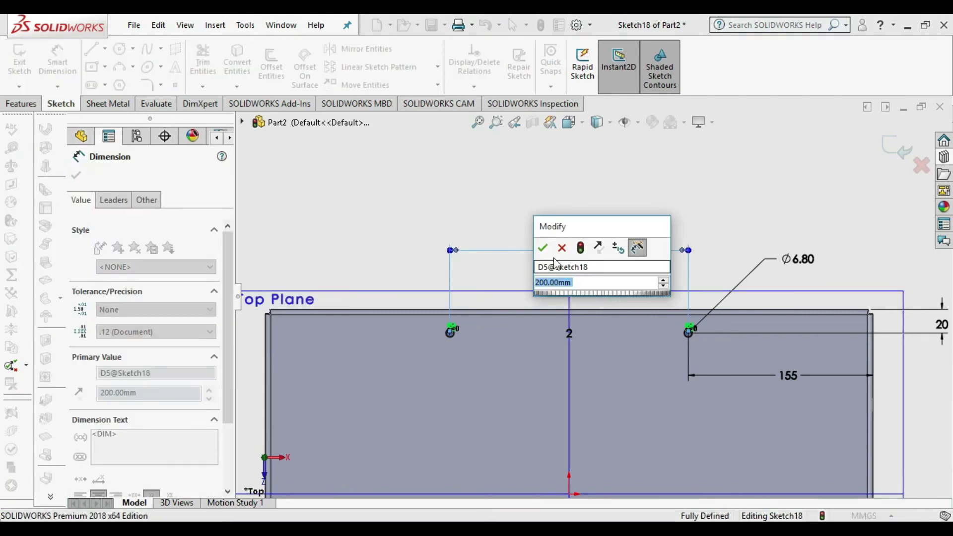
left_click(542, 247)
- Finish the sketch and cut both circles through the sheet with a blind Extruded Cut linked to thickness
scroll(546, 350, "up", 1)
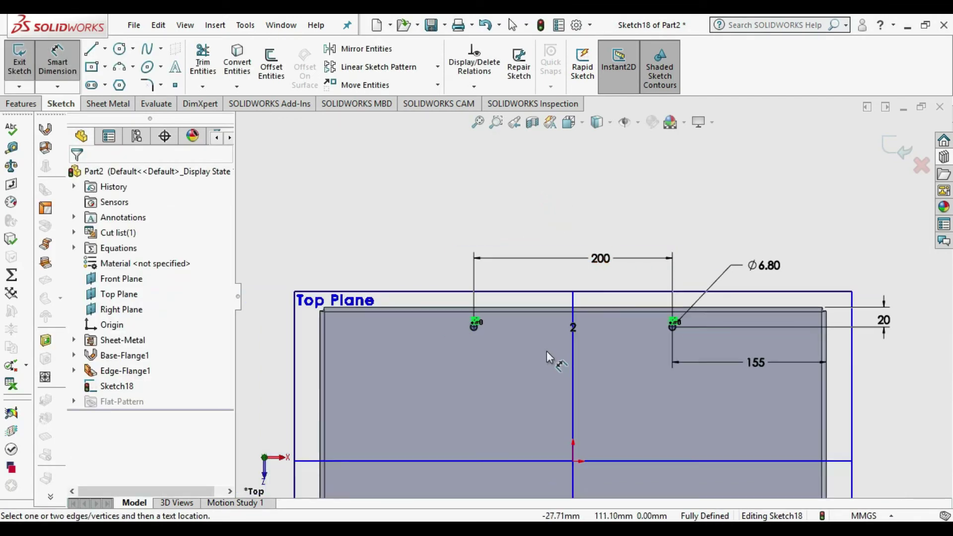
scroll(552, 343, "down", 3)
scroll(551, 341, "up", 1)
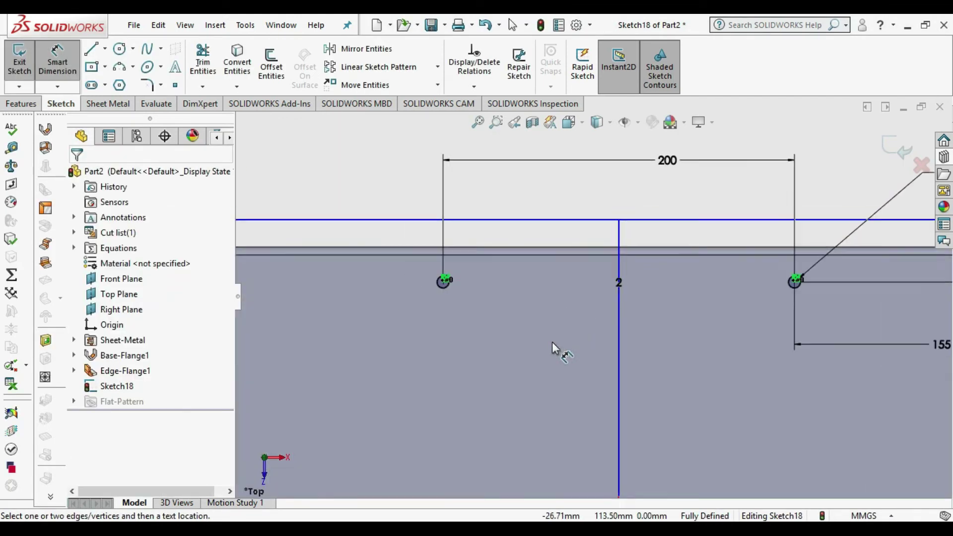
scroll(551, 342, "up", 2)
left_click(20, 54)
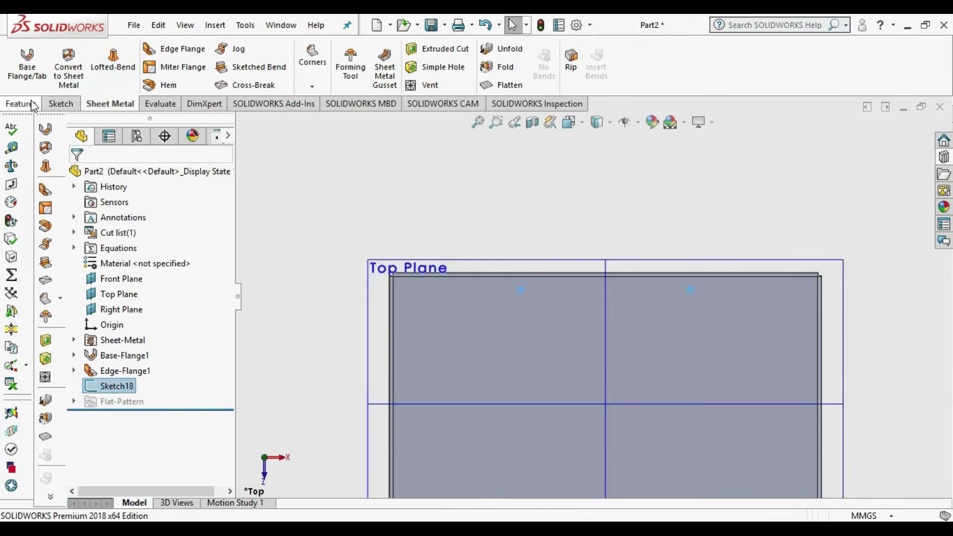
left_click(425, 47)
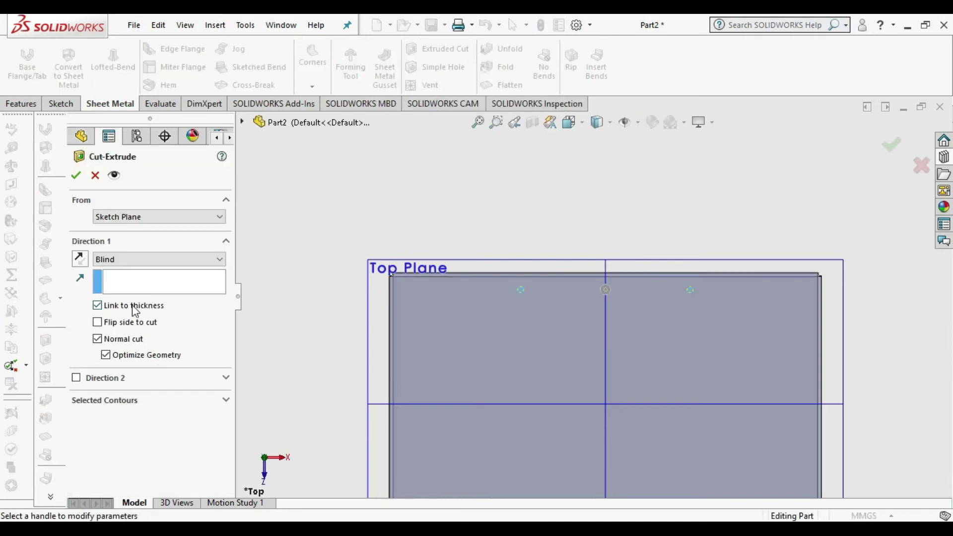
left_click(76, 175)
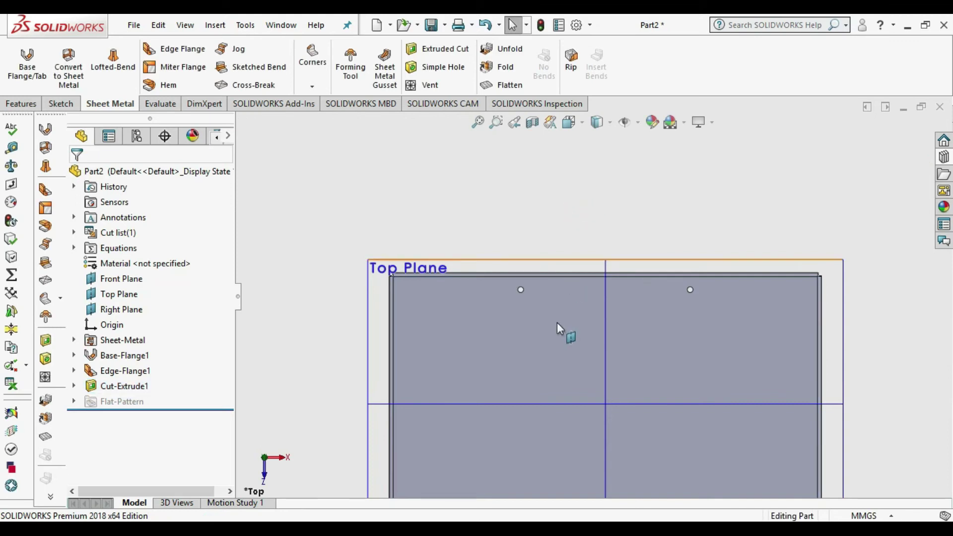
- Mirror the cut with the two holes about the Front Plane to the opposite side of the cover
scroll(595, 370, "up", 2)
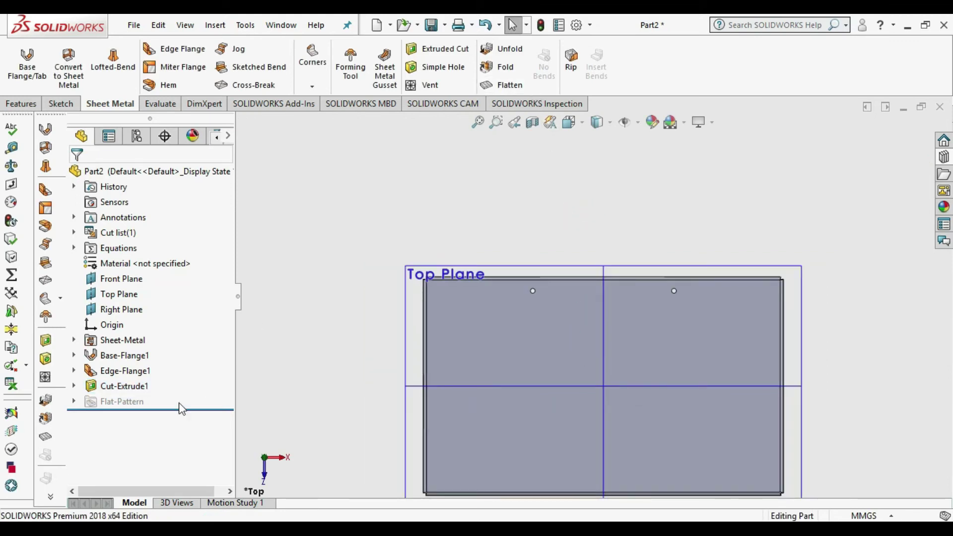
left_click(140, 388)
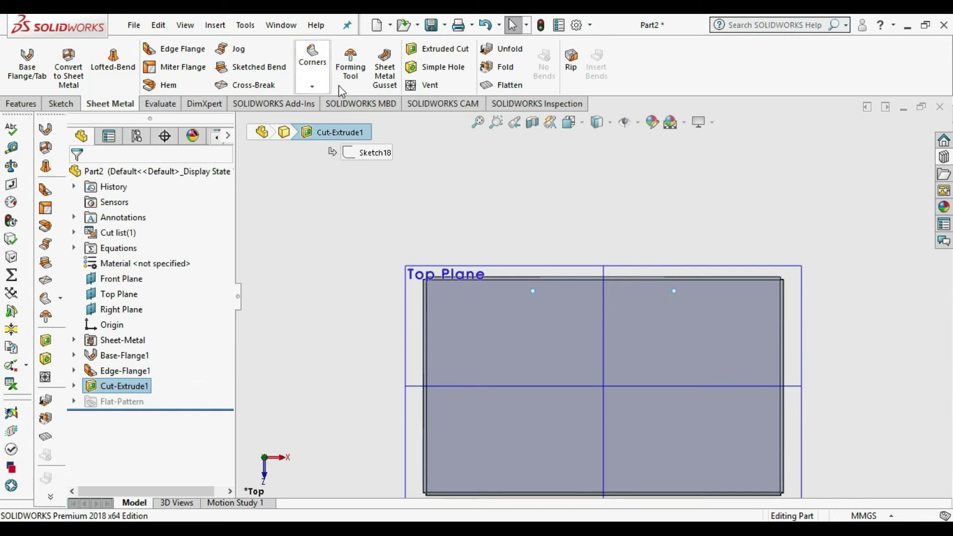
left_click(28, 106)
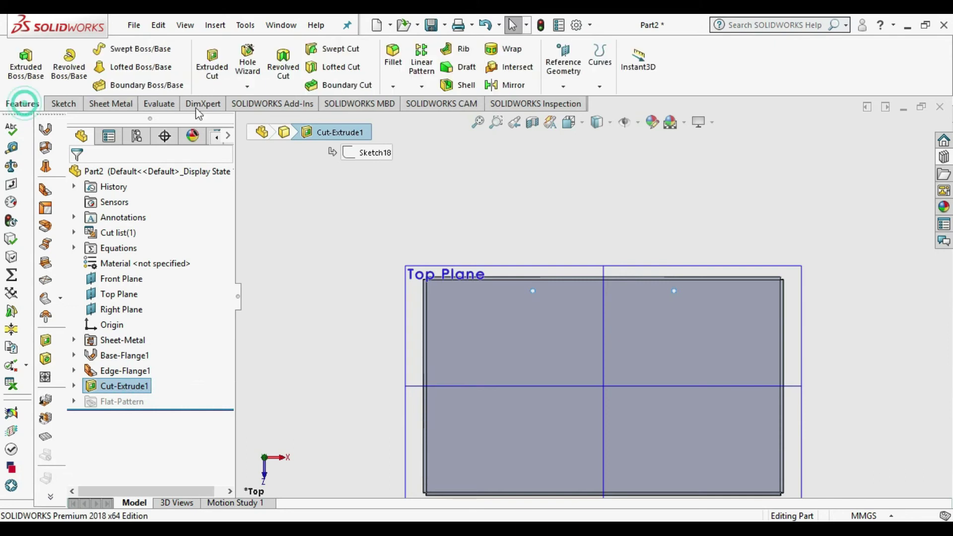
left_click(421, 87)
left_click(440, 136)
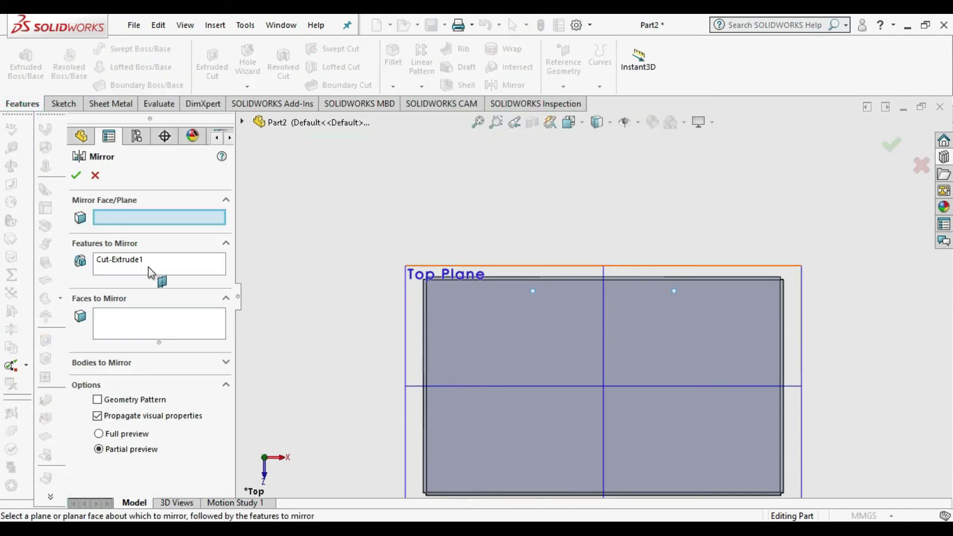
left_click(557, 388)
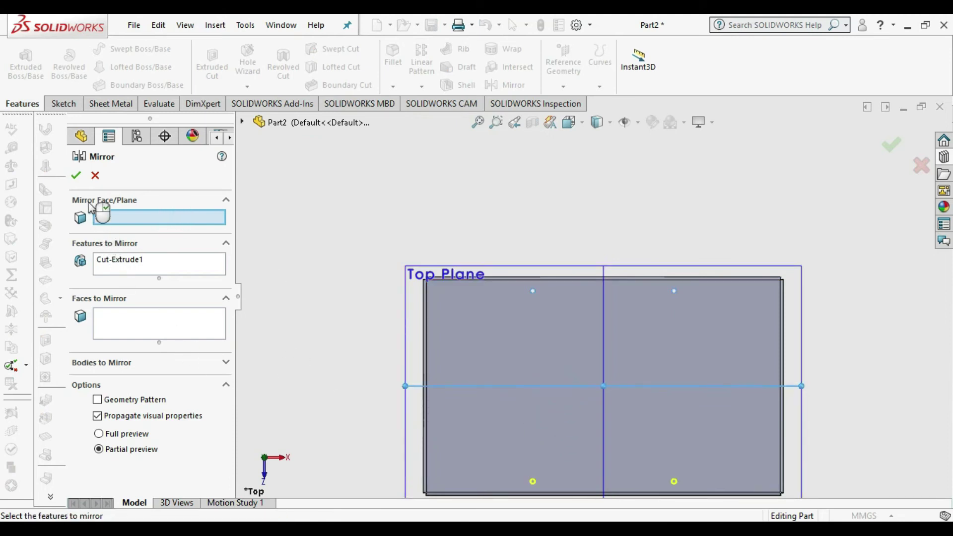
left_click(76, 175)
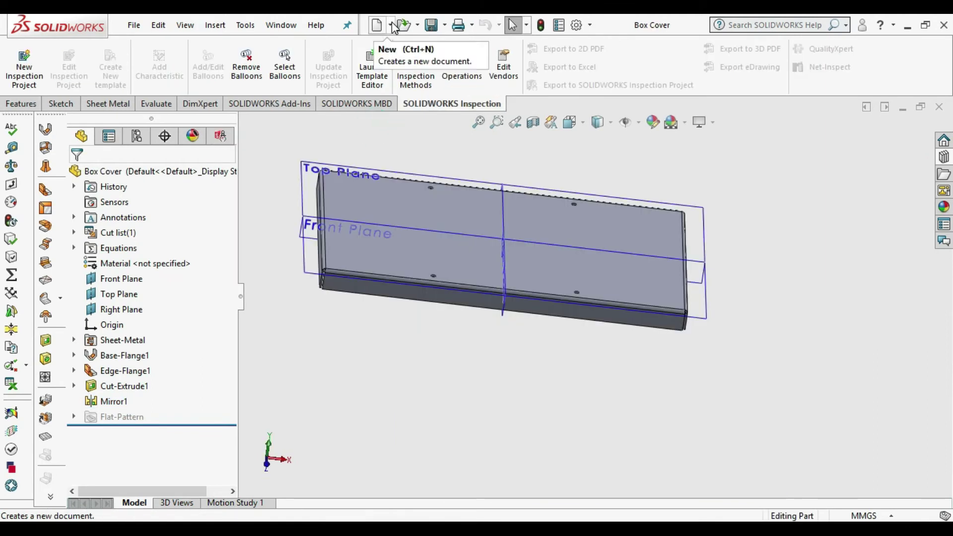
- Create a new assembly document and place the Box1 part in it as the first component
left_click(393, 26)
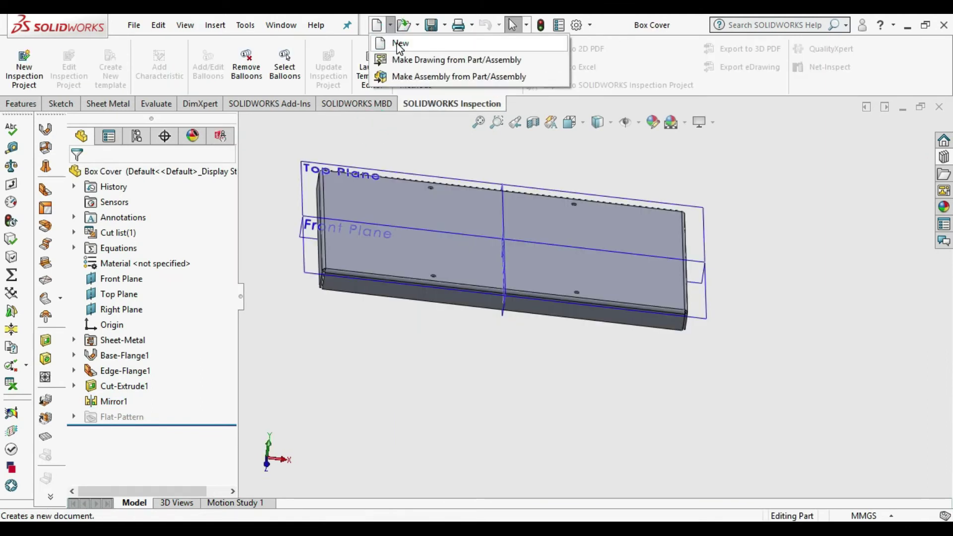
left_click(399, 43)
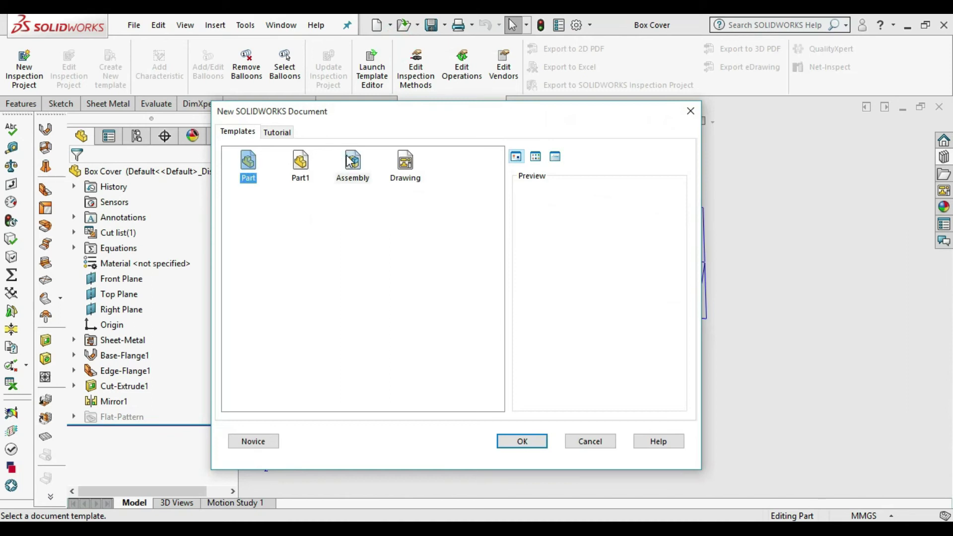
double_click(347, 156)
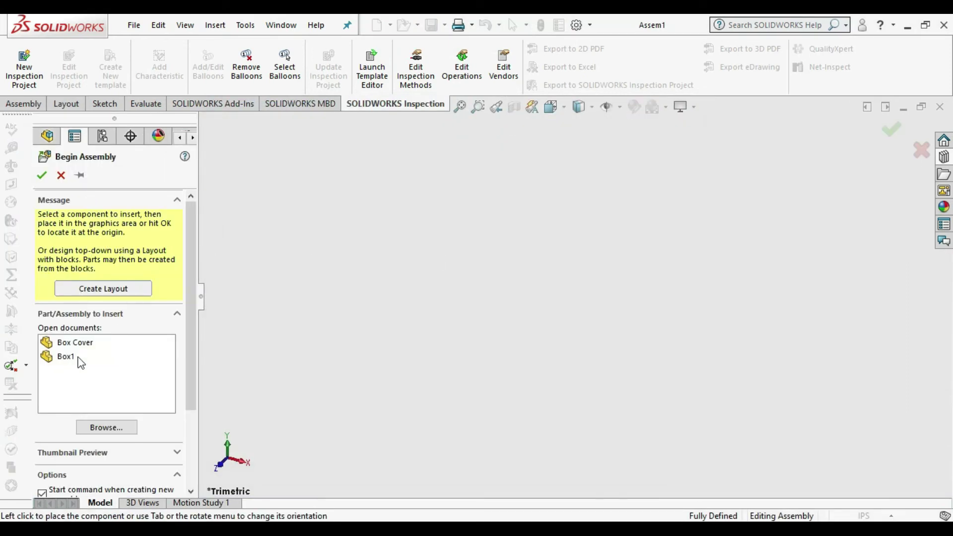
left_click(116, 430)
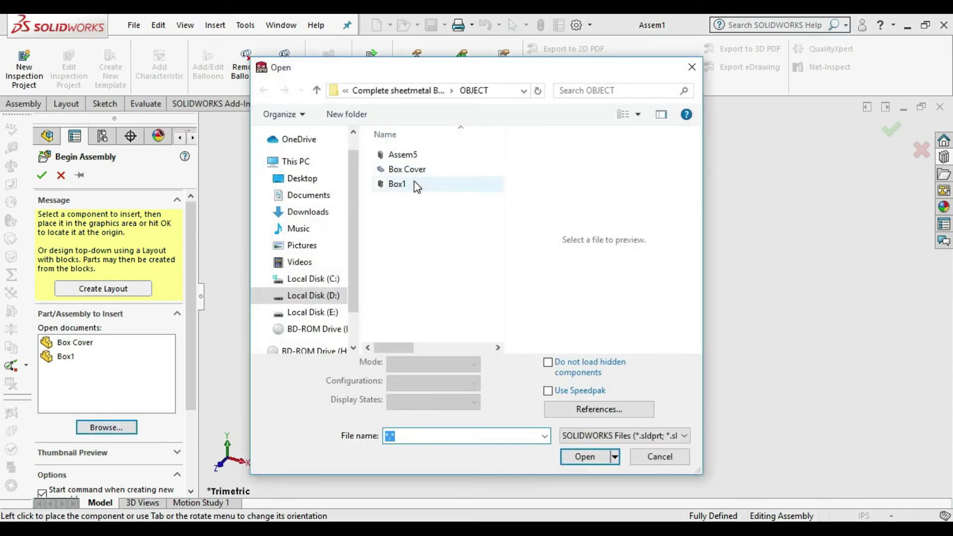
left_click(415, 183)
left_click(581, 434)
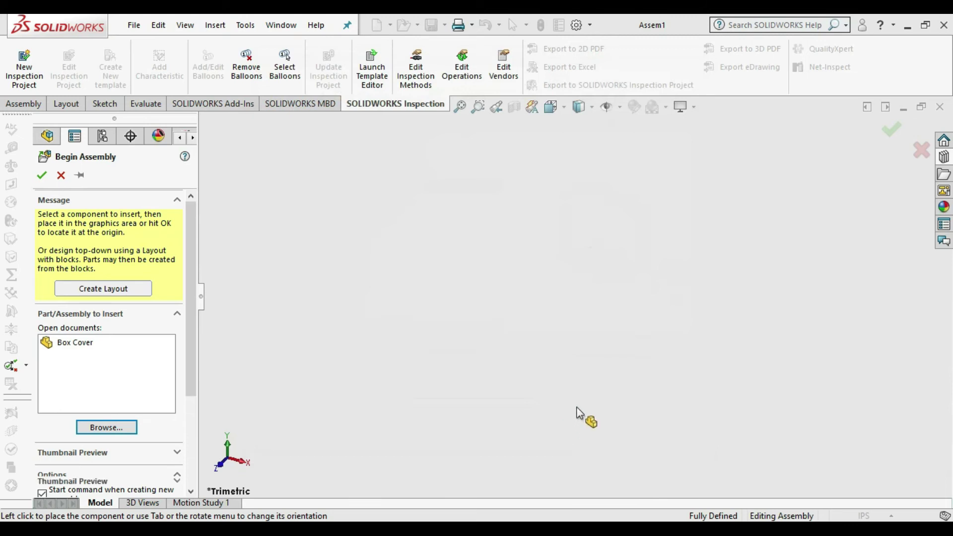
left_click(553, 355)
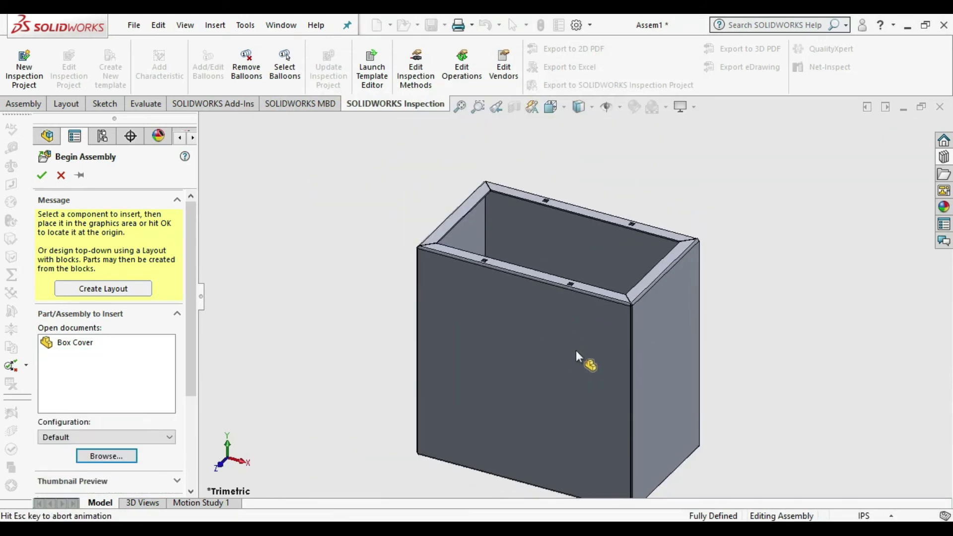
- Switch the assembly's unit system to MMGS
left_click(880, 519)
left_click(846, 455)
left_click(820, 300)
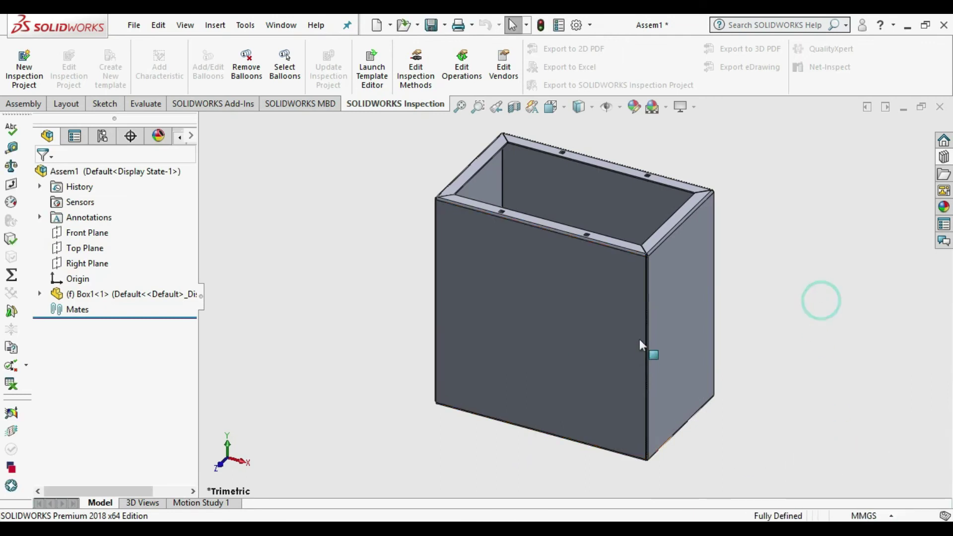
- Insert the Box Cover part and place it freely just above the box's open top
left_click(38, 104)
left_click(78, 64)
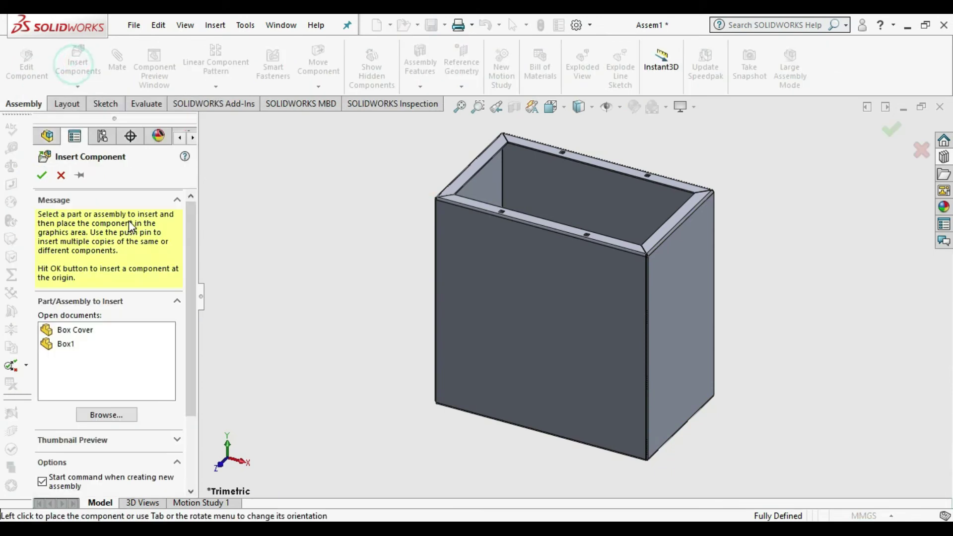
left_click(85, 333)
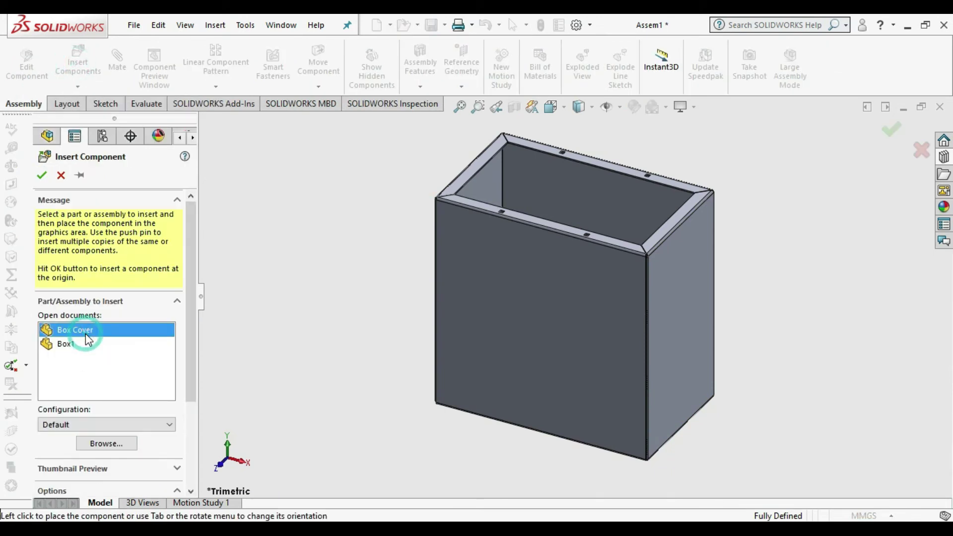
left_click(106, 443)
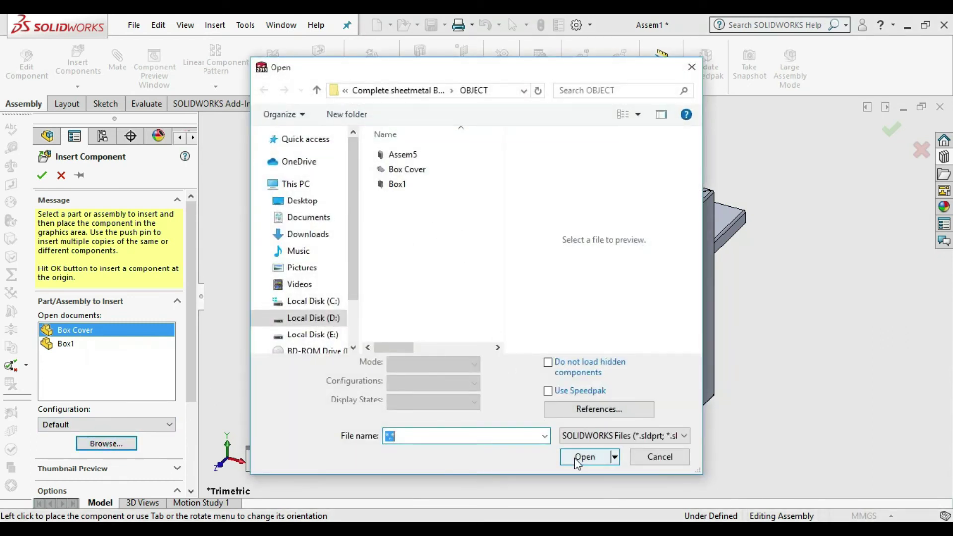
left_click(406, 169)
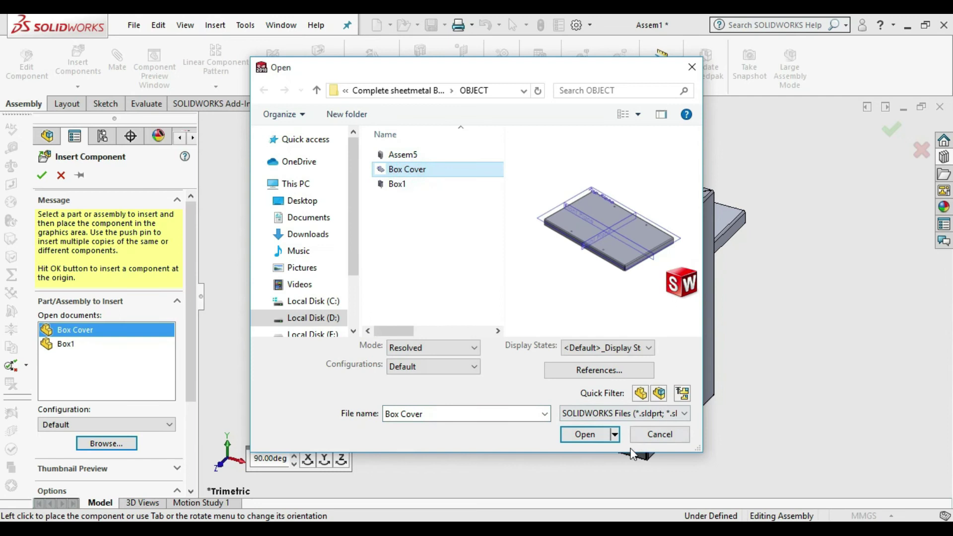
left_click(583, 434)
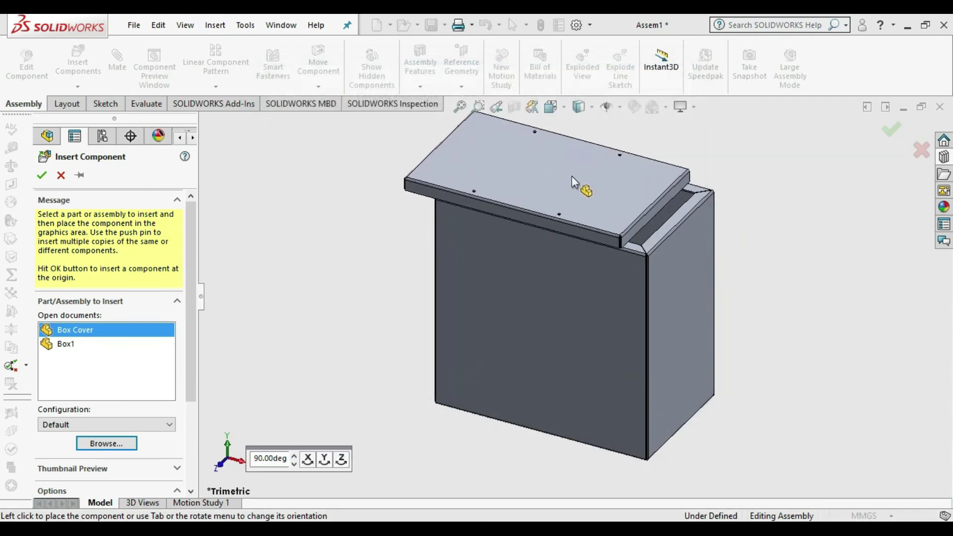
left_click(591, 159)
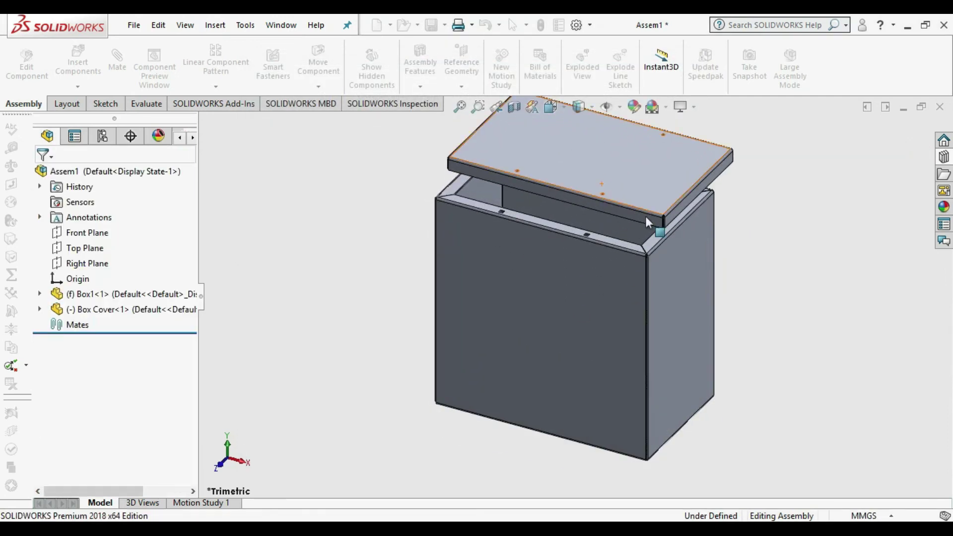
left_click(888, 369)
scroll(640, 271, "down", 2)
left_click(899, 378)
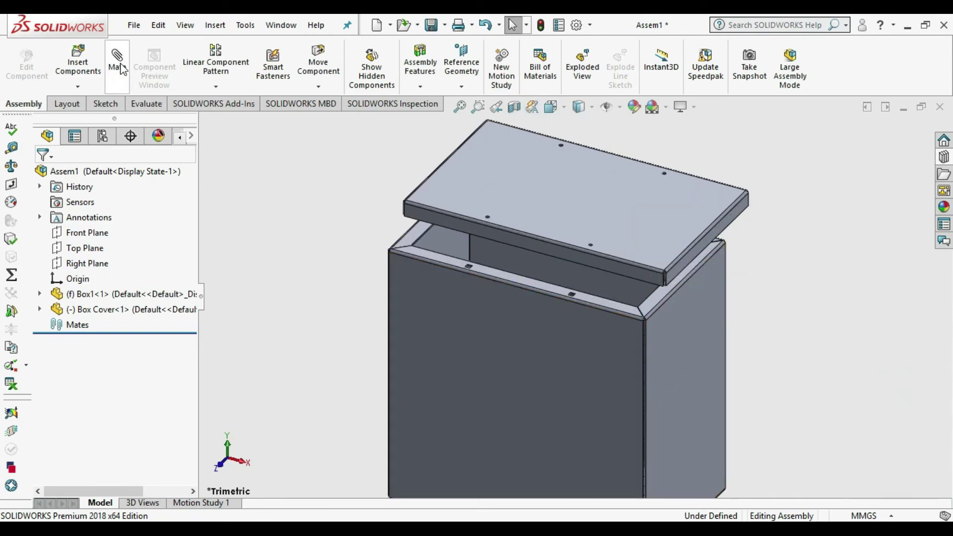
- Measure the distance between the outer faces of the box's two short sides
left_click(11, 147)
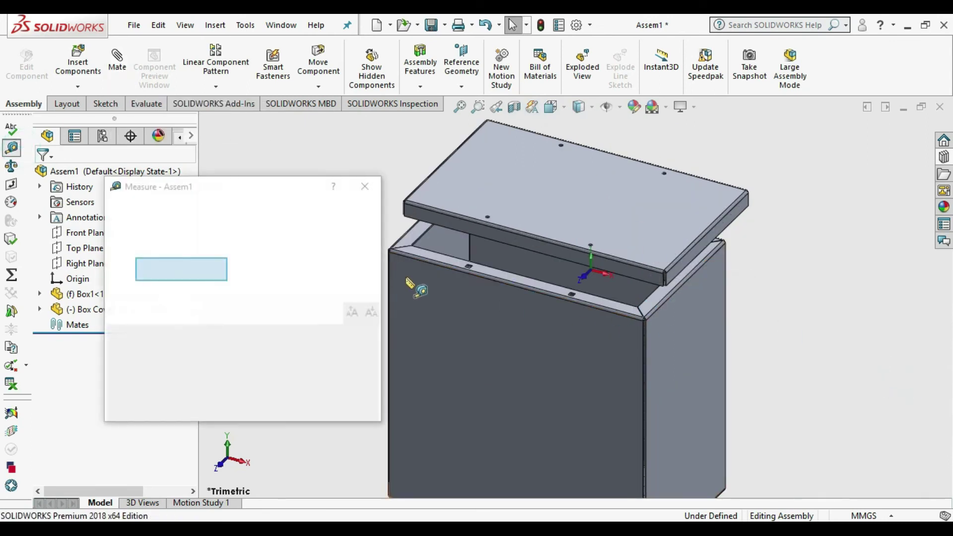
scroll(420, 290, "down", 3)
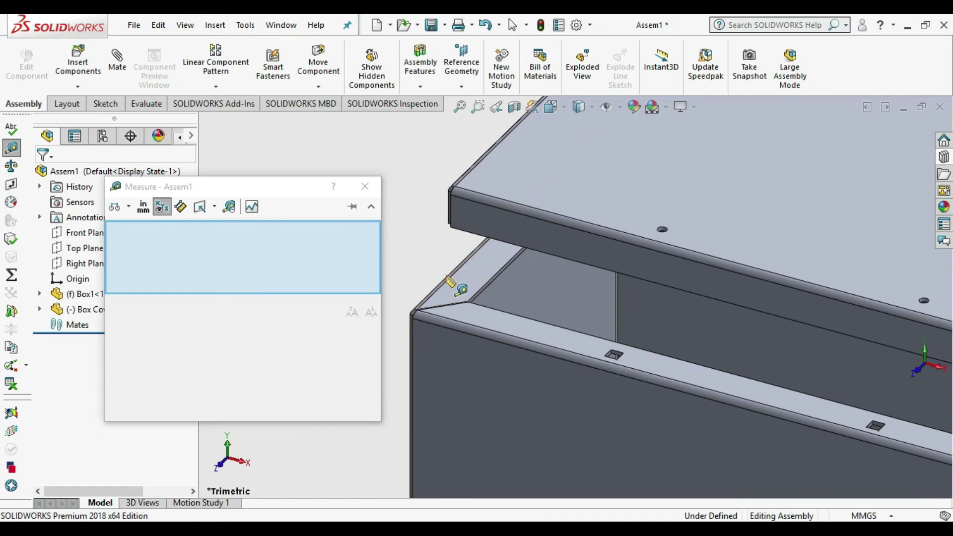
scroll(467, 283, "down", 3)
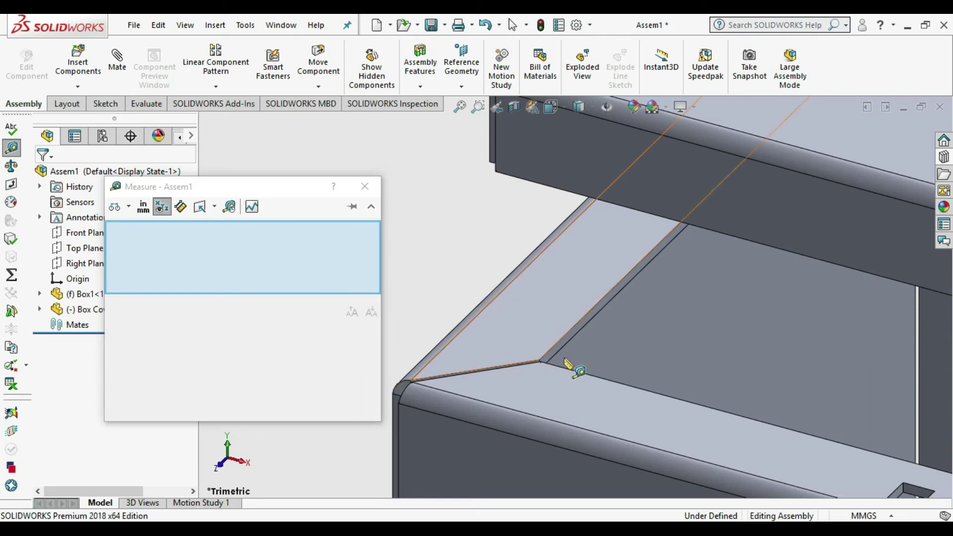
middle_click_drag(568, 366, 520, 370)
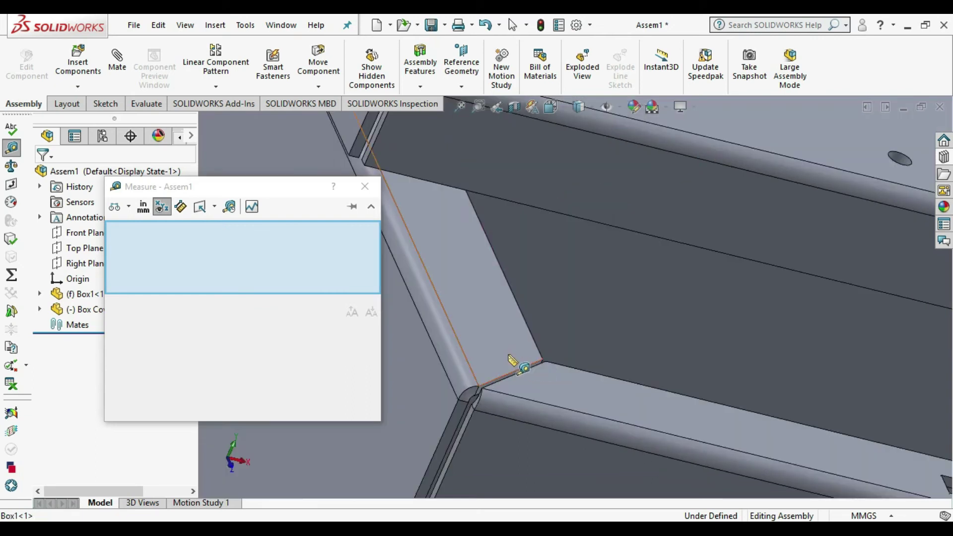
left_click(449, 376)
scroll(449, 376, "up", 5)
middle_click_drag(677, 410, 532, 315)
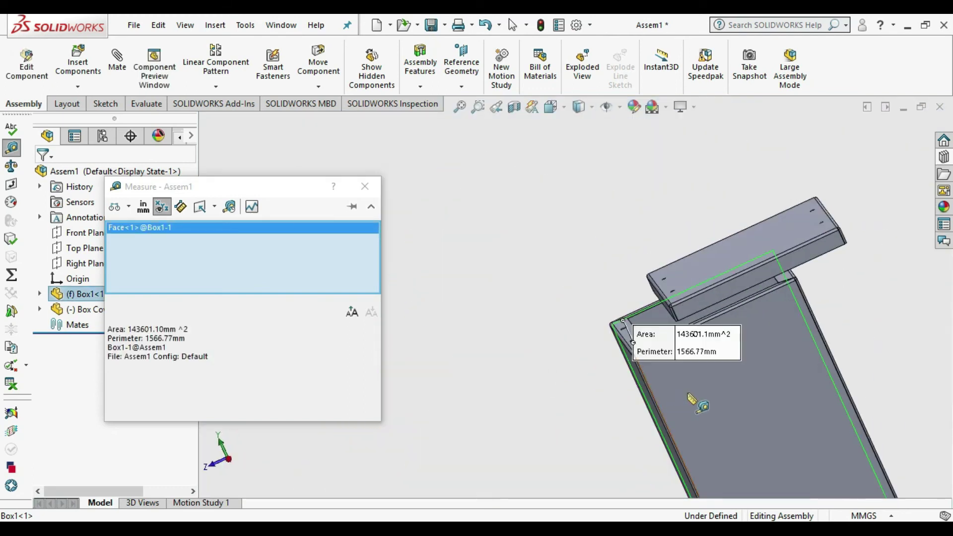
left_click(639, 352)
middle_click_drag(506, 379, 546, 360)
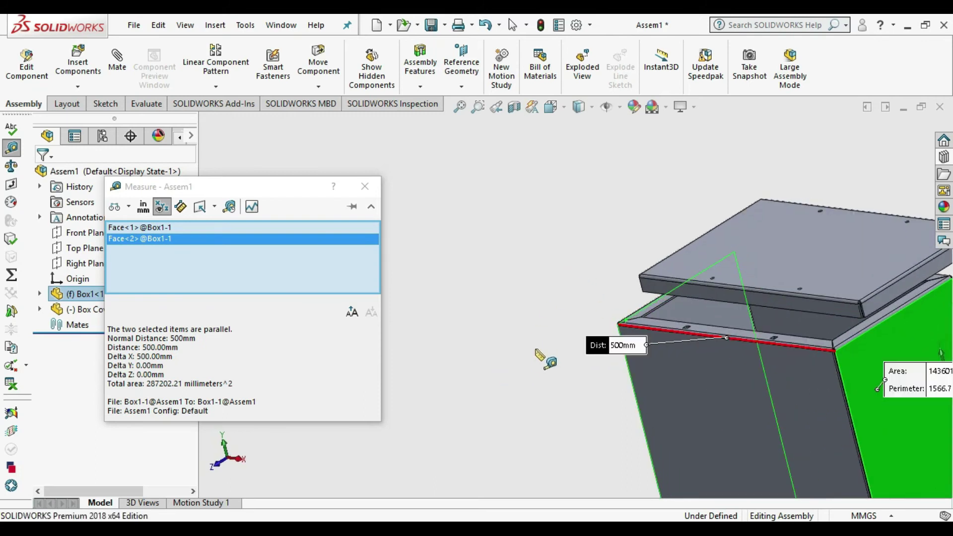
- Measure the distance between the inner faces of the cover's two short end flanges, and close the measurement
left_click(530, 285)
middle_click_drag(704, 354, 914, 288)
middle_click_drag(861, 304, 733, 291)
left_click(717, 284)
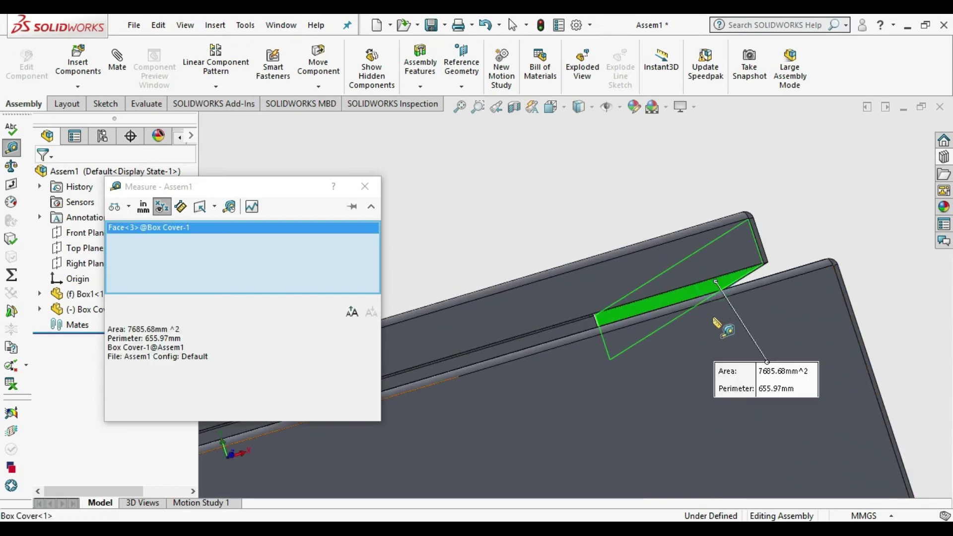
middle_click_drag(714, 350, 527, 327)
scroll(546, 328, "down", 6)
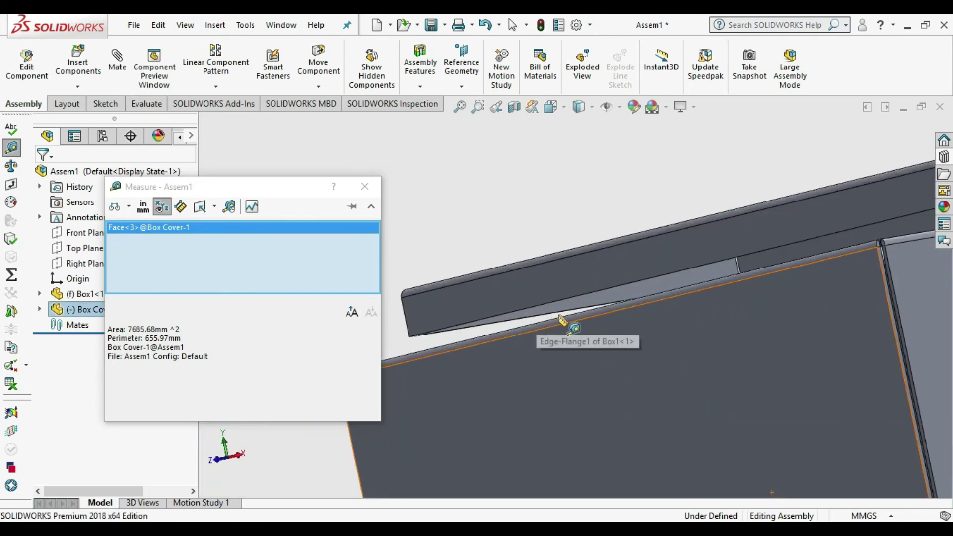
left_click(713, 283)
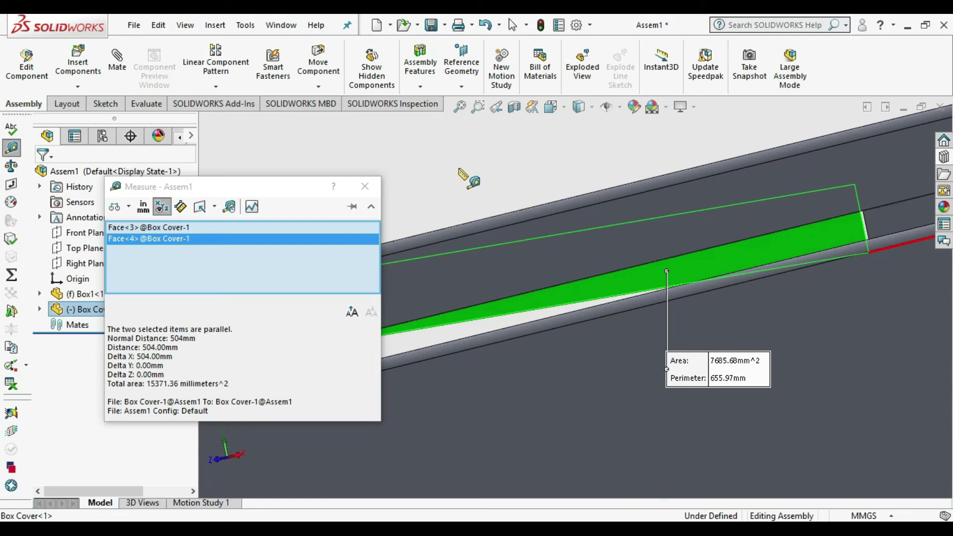
key("Escape")
key("Escape")
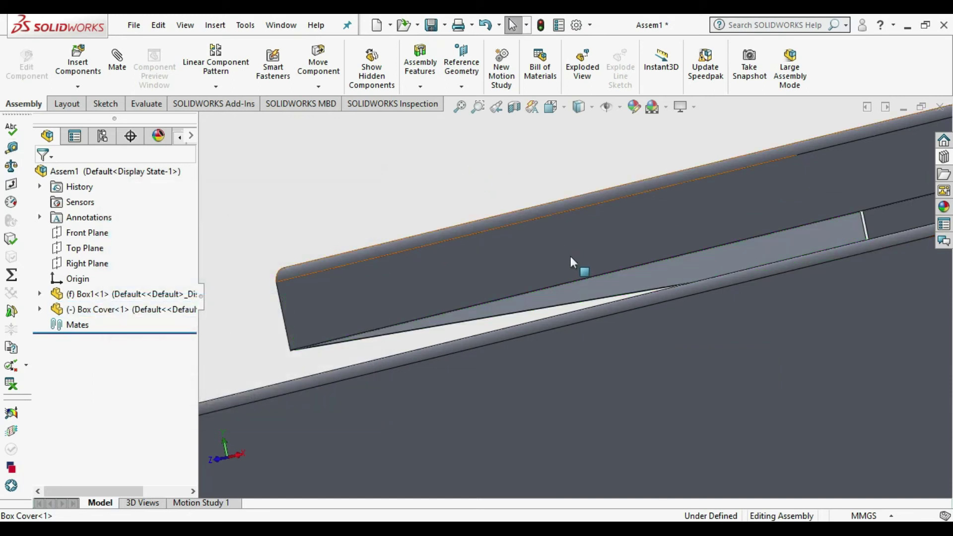
- Start a mate between the box's outer short side face and the inner face of the cover's matching end flange
scroll(576, 268, "up", 3)
scroll(584, 279, "up", 3)
middle_click_drag(695, 301, 665, 342)
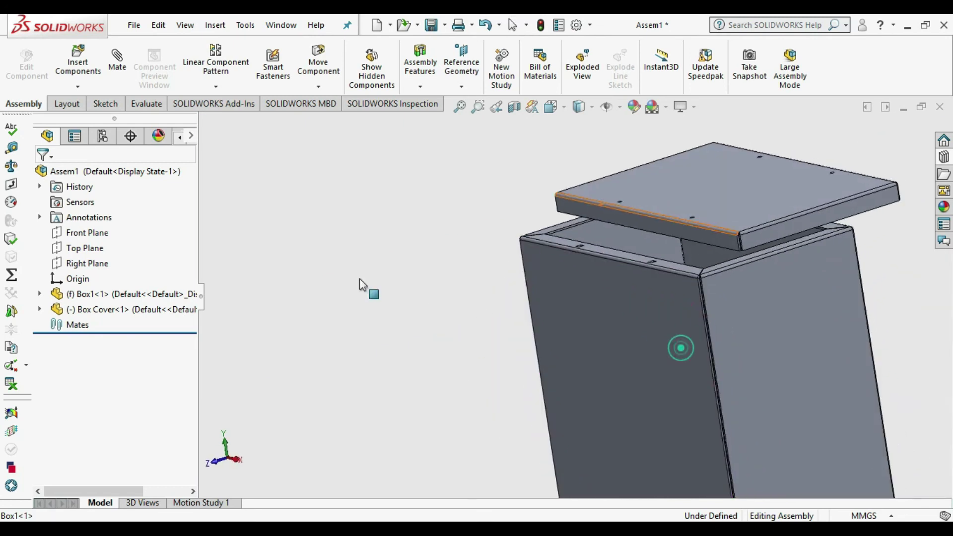
left_click(117, 61)
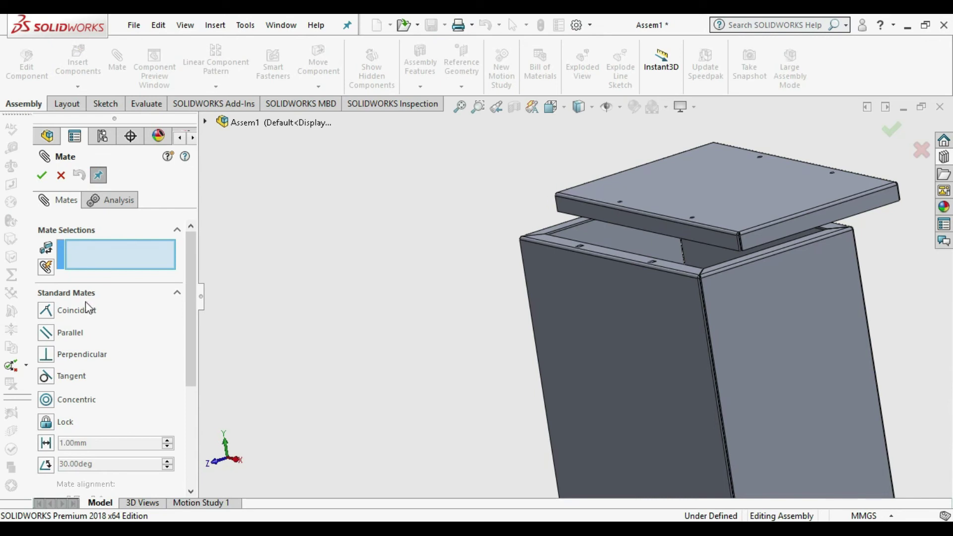
scroll(745, 283, "down", 2)
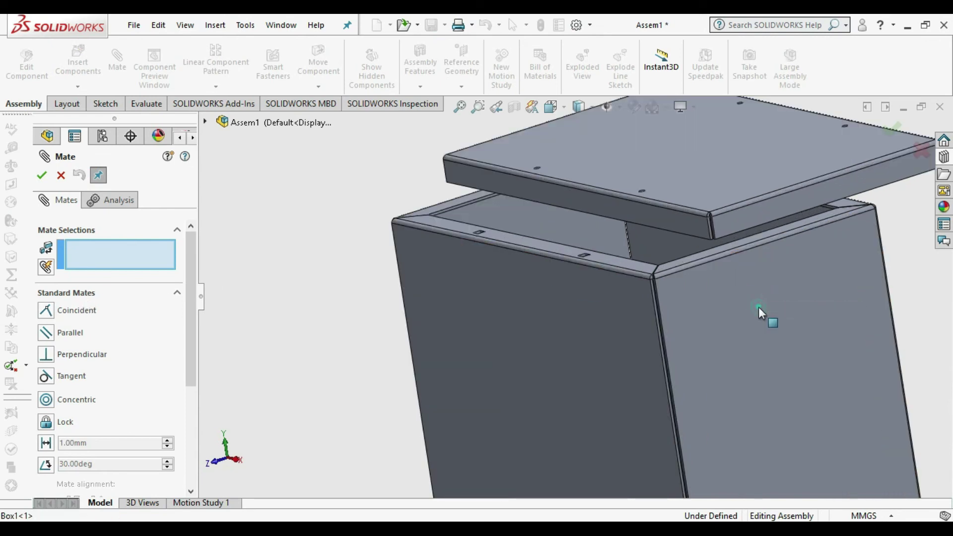
left_click(744, 305)
middle_click_drag(741, 296, 693, 263)
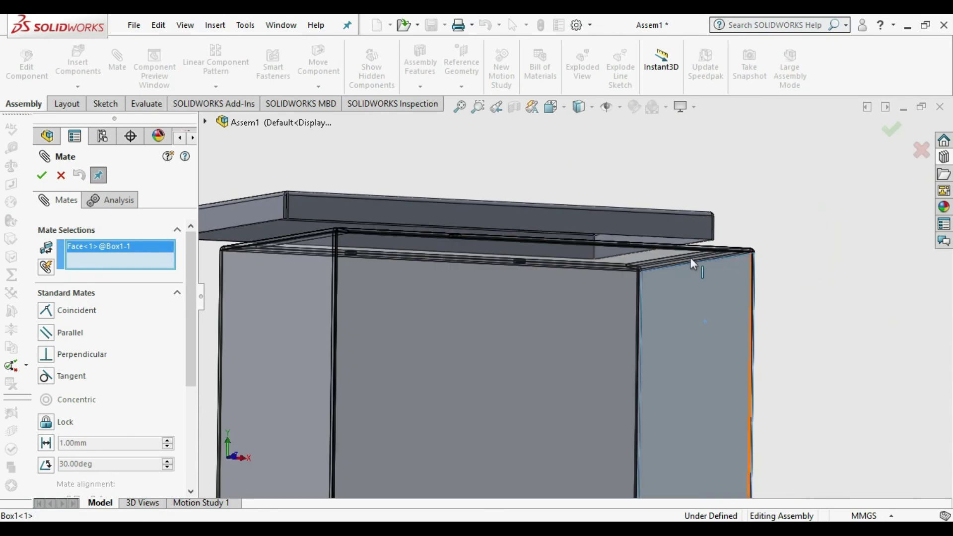
scroll(670, 253, "down", 3)
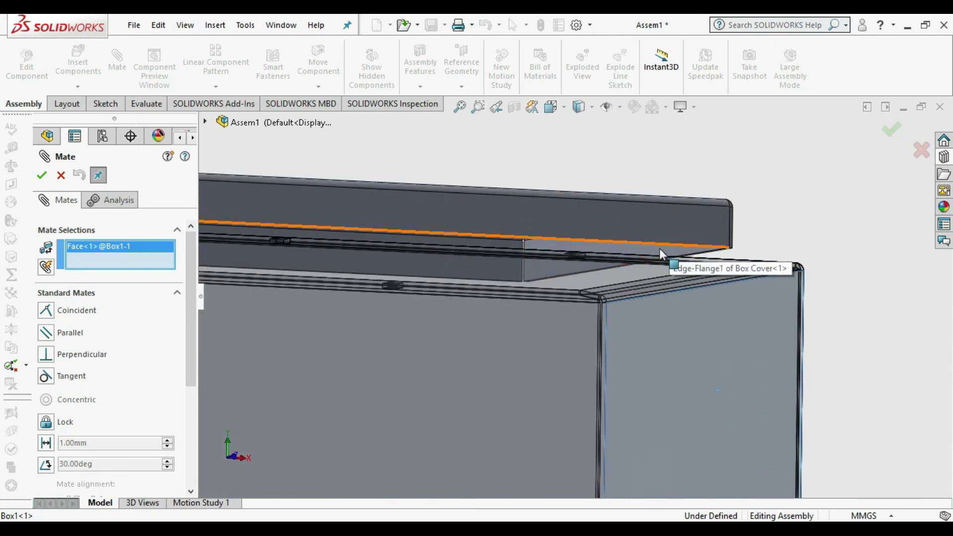
left_click(659, 251)
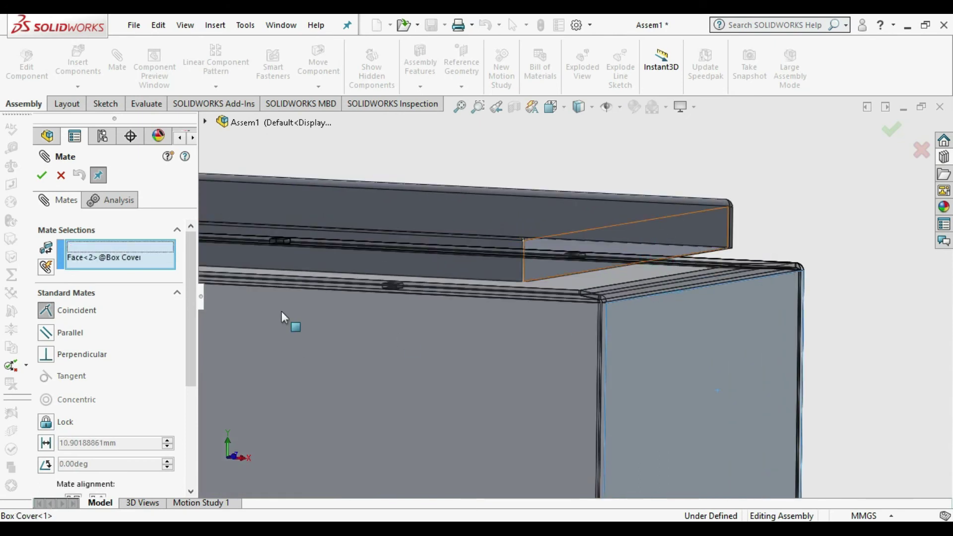
- Make it a 2 mm distance mate, flip the dimension so the flange sits outside the box, and accept it
scroll(187, 261, "down", 2)
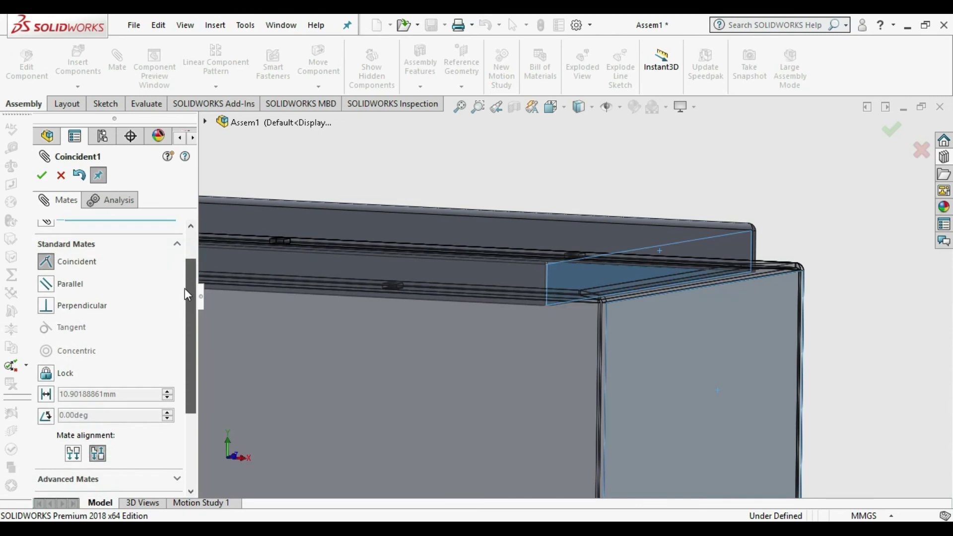
left_click(46, 394)
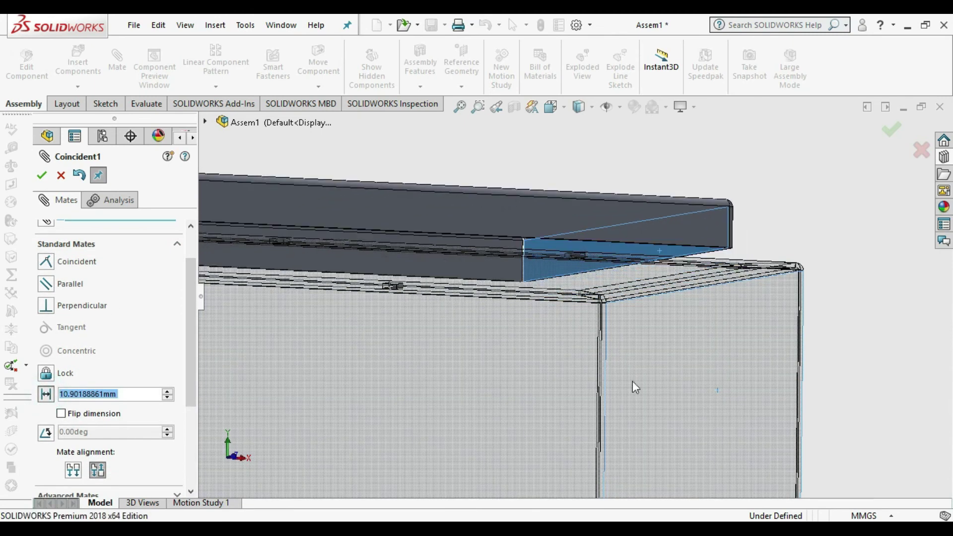
left_click(643, 430)
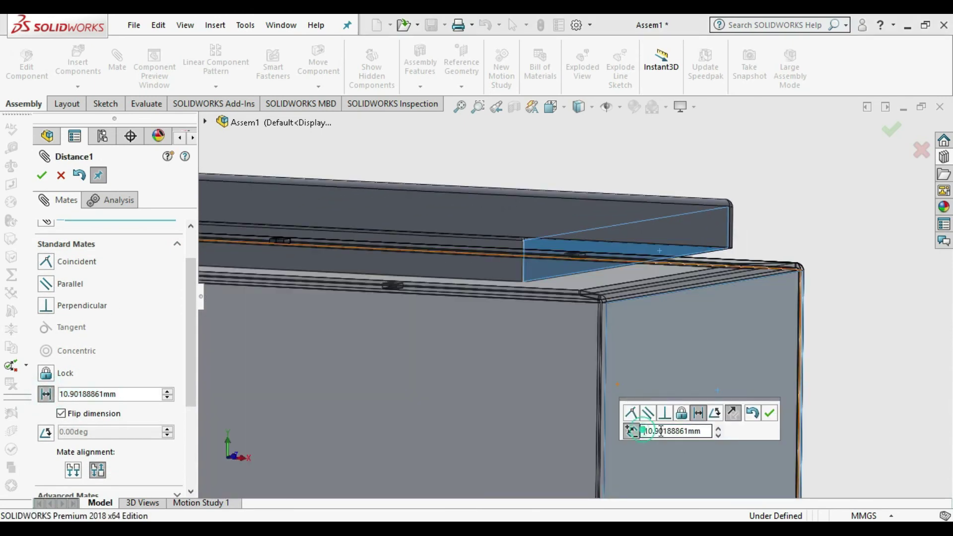
double_click(697, 431)
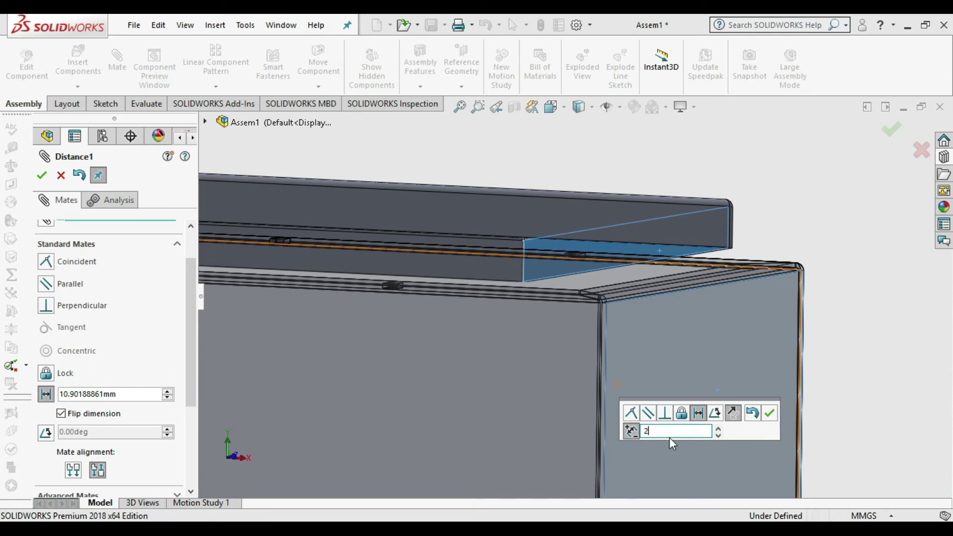
type("2")
key("Return")
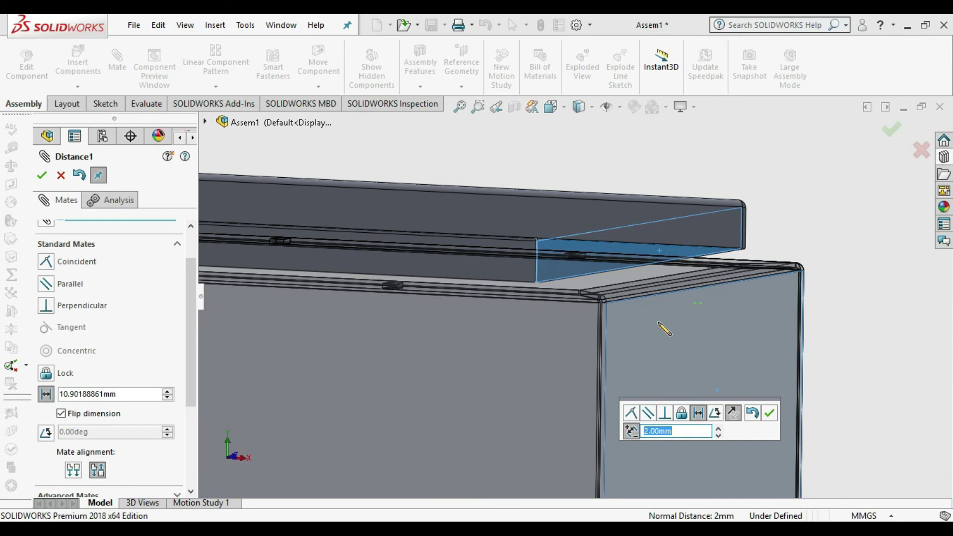
mouse_move(665, 329)
middle_mouse_down()
mouse_move(649, 329)
mouse_move(688, 321)
mouse_move(694, 301)
mouse_move(702, 315)
middle_mouse_up()
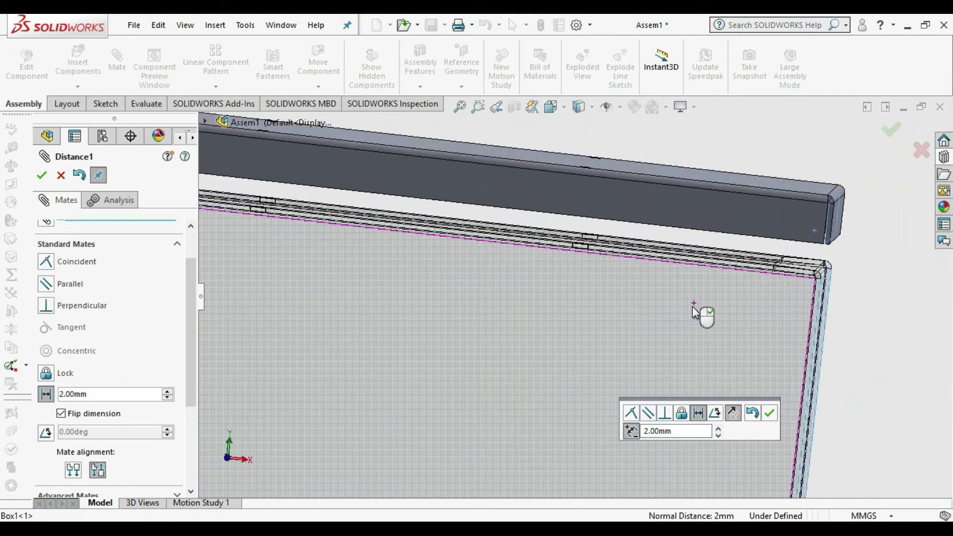
left_click(632, 431)
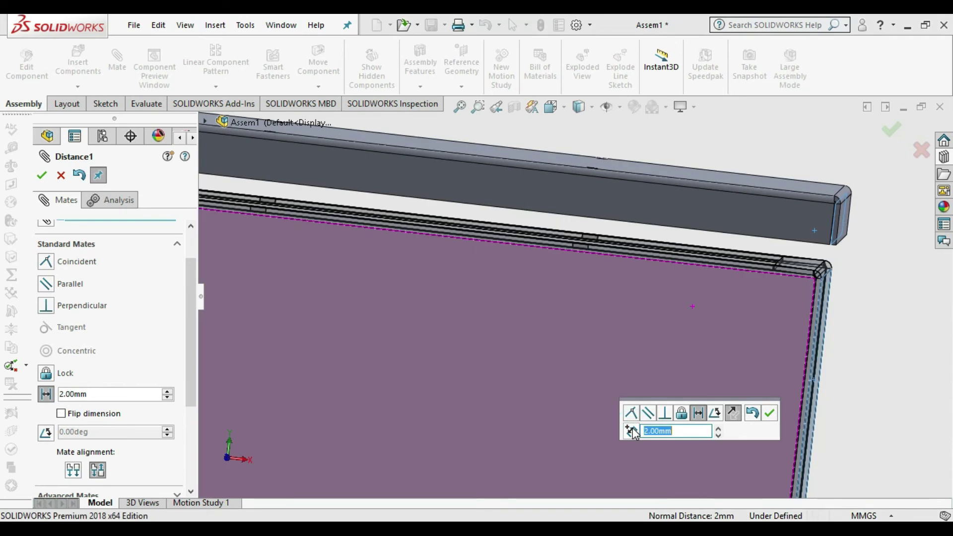
left_click(769, 413)
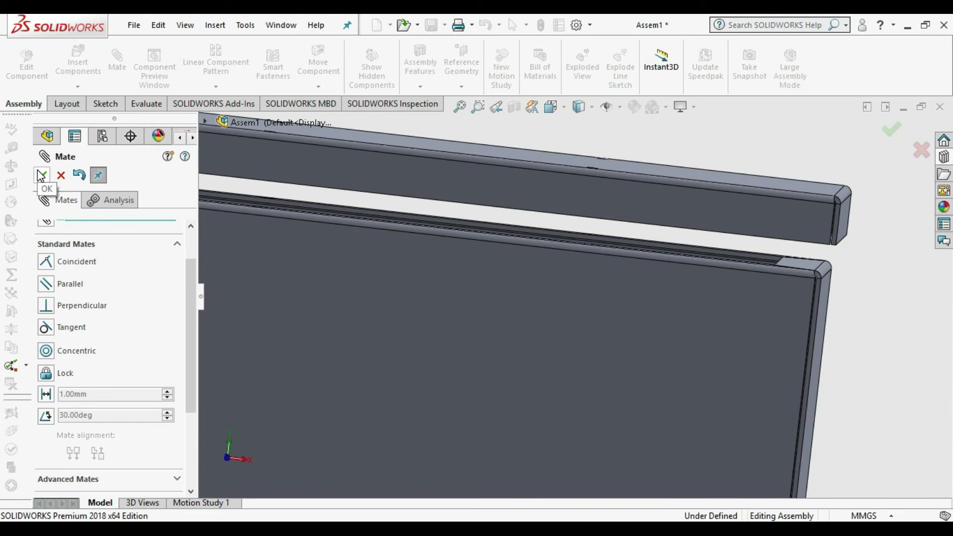
left_click(41, 175)
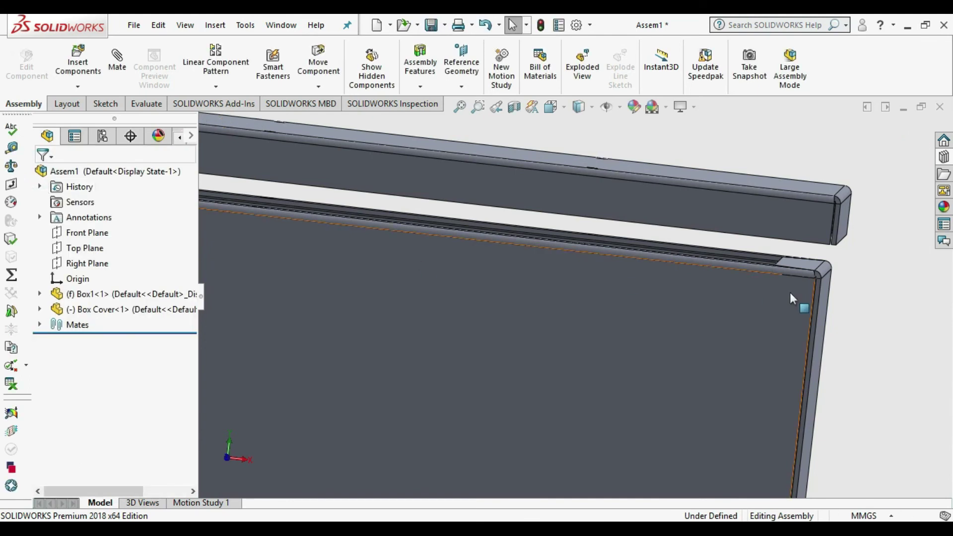
- Move the cover around above the box to test its remaining freedom, and expand the assembly's list of mates
scroll(794, 308, "up", 5)
middle_click_drag(797, 320, 724, 323)
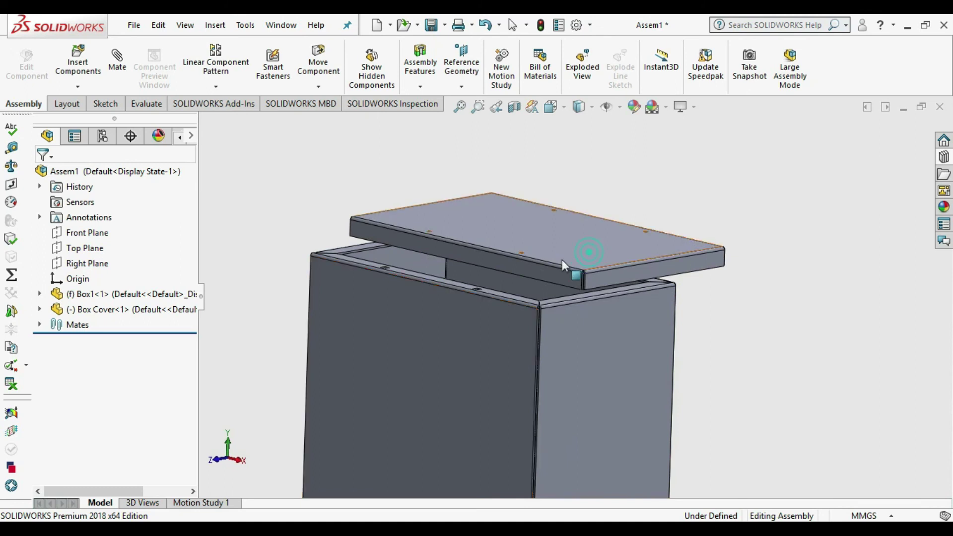
left_click(556, 263)
mouse_move(520, 281)
left_mouse_down()
mouse_move(484, 300)
mouse_move(525, 282)
mouse_move(461, 284)
mouse_move(540, 291)
mouse_move(531, 260)
mouse_move(509, 268)
left_mouse_up()
left_click(830, 401)
middle_click_drag(673, 389, 657, 266)
left_click_drag(615, 270, 585, 290)
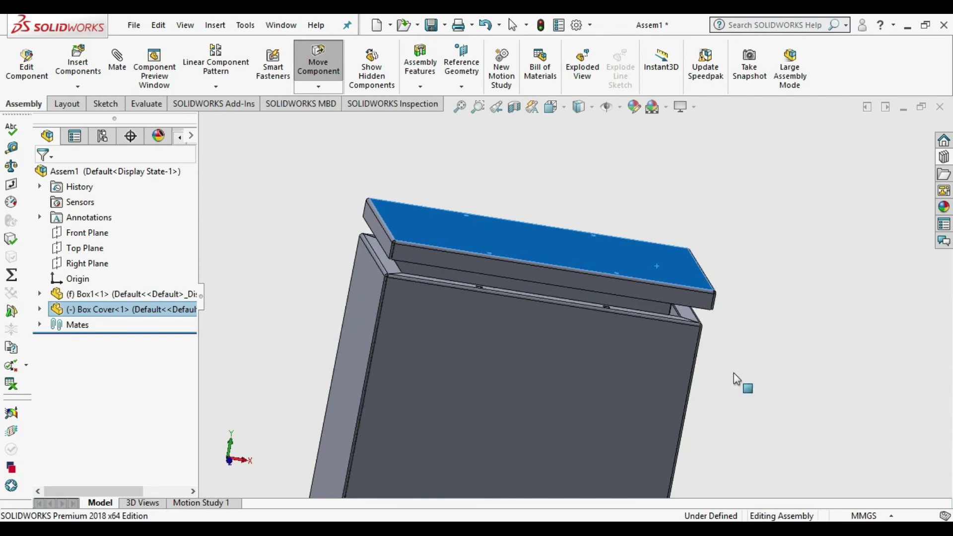
key("Escape")
middle_click_drag(762, 377, 690, 338)
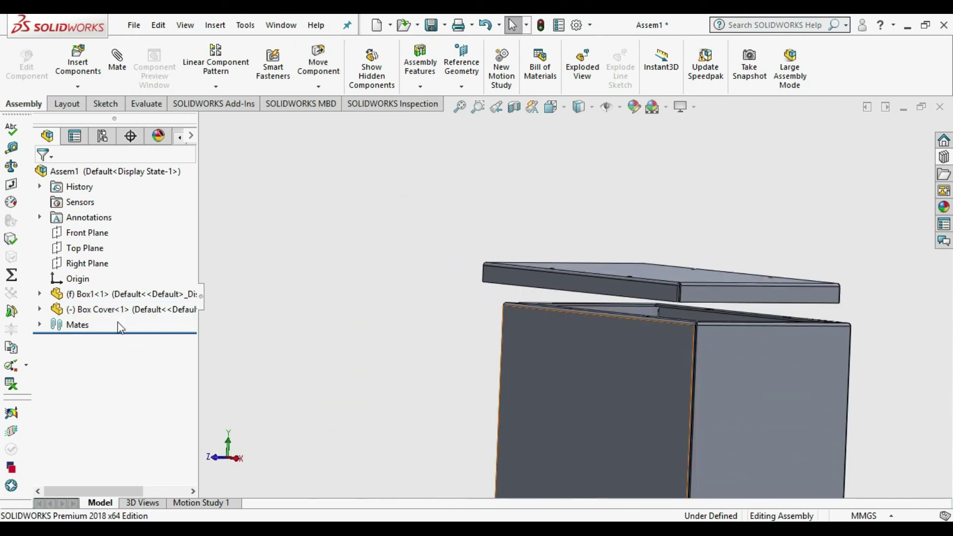
left_click(39, 325)
middle_click_drag(598, 291, 559, 411)
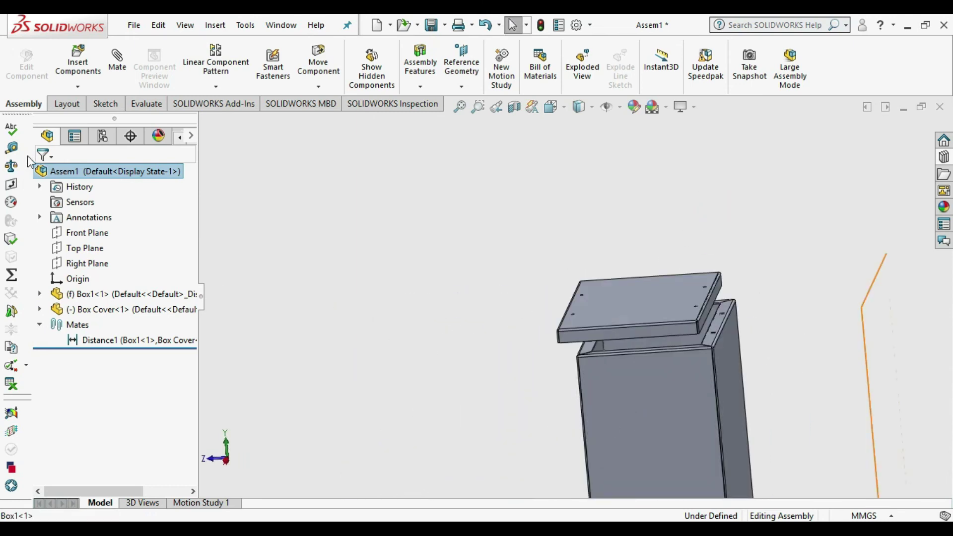
- Measure the distance between the outer faces of the box's two long sides
left_click(11, 147)
scroll(642, 408, "down", 5)
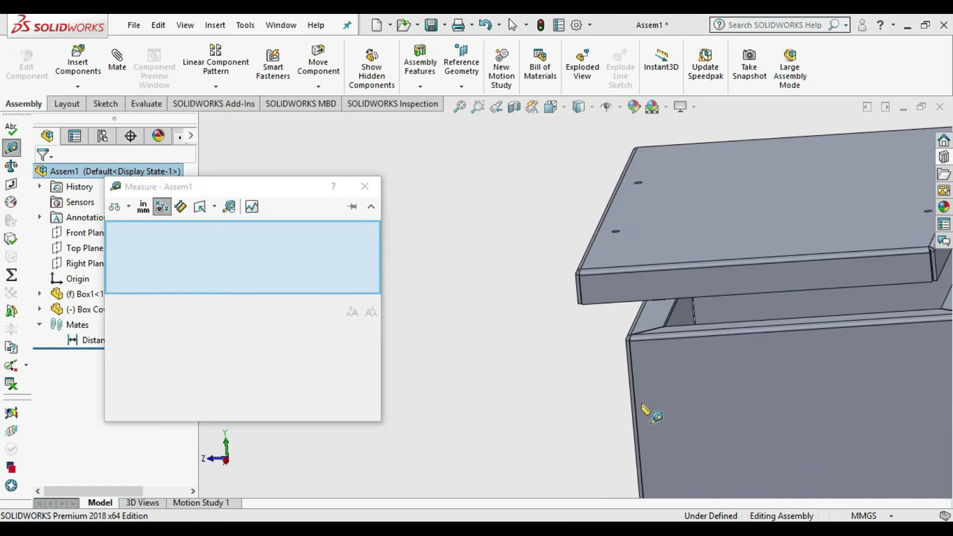
middle_click_drag(667, 400, 544, 323)
left_click(537, 314)
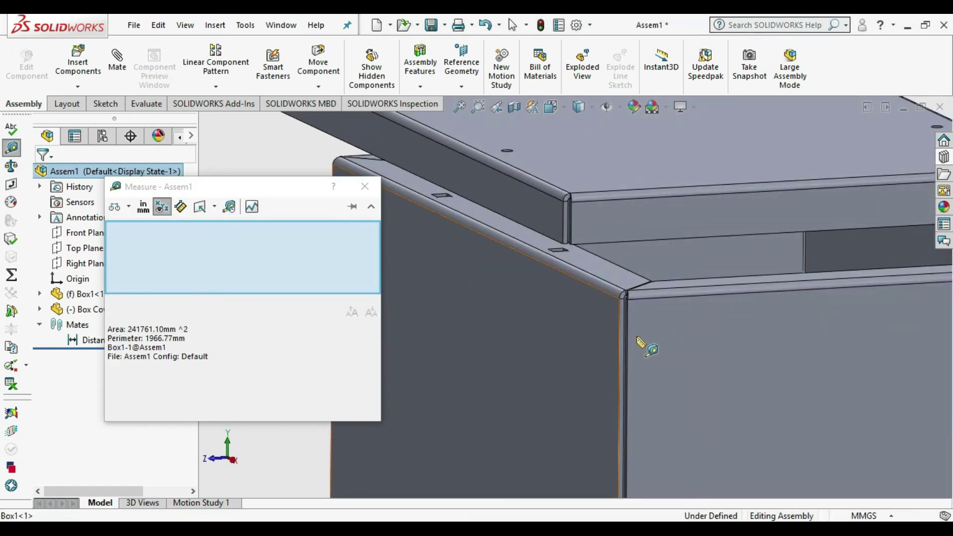
scroll(621, 345, "up", 3)
middle_click_drag(622, 344, 790, 383)
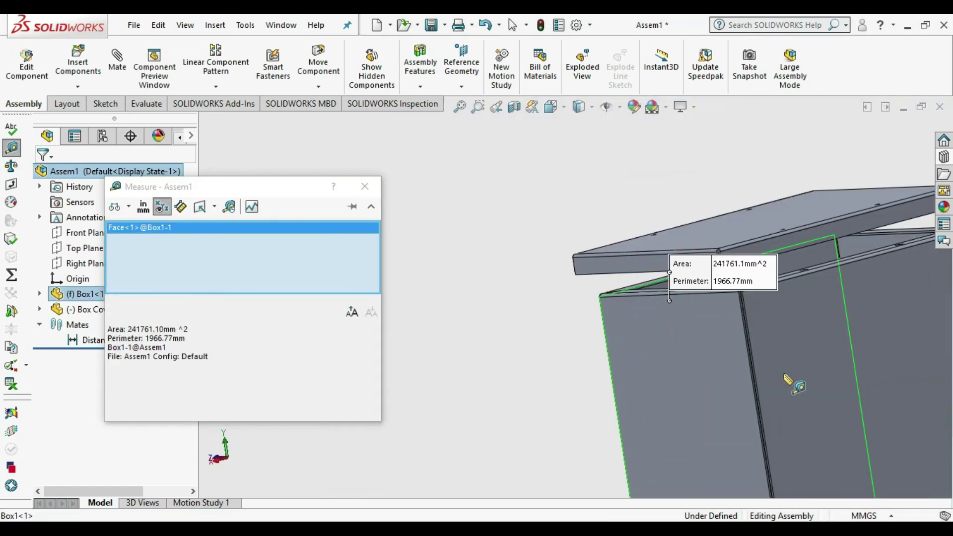
left_click(797, 367)
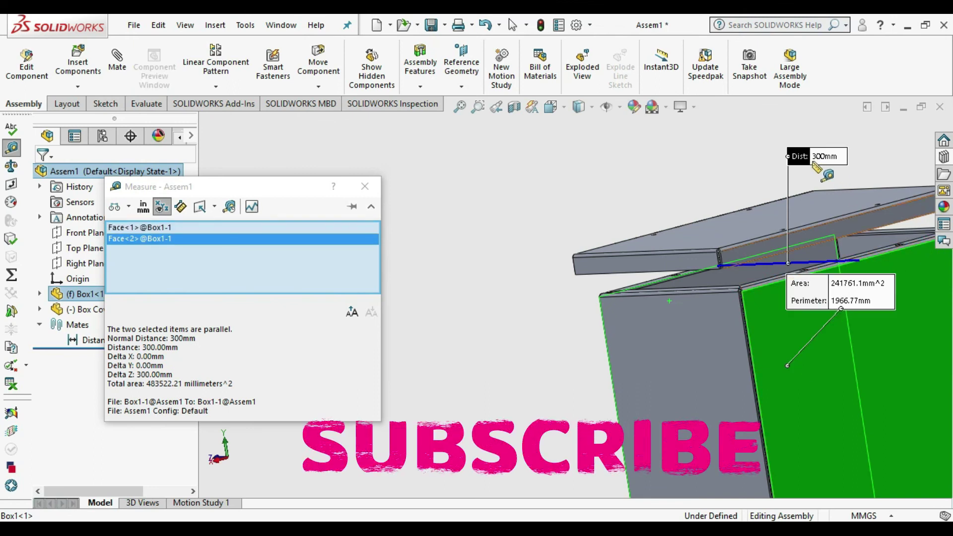
- Measure the distance between the inner faces of the cover's two long flanges, and close the measurement
left_click(476, 226)
middle_click_drag(476, 226, 783, 229)
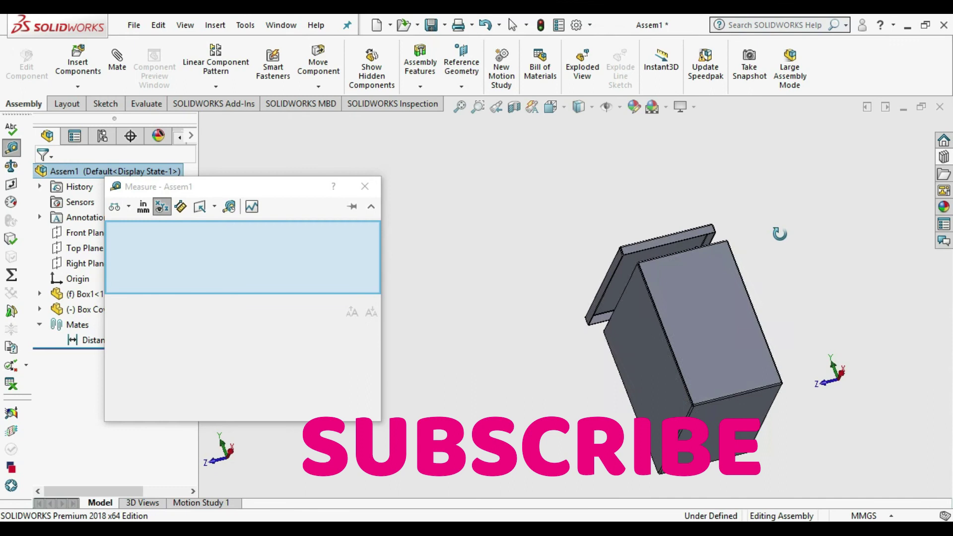
scroll(701, 251, "up", 5)
left_click(611, 257)
middle_click_drag(611, 257, 512, 372)
scroll(515, 352, "up", 3)
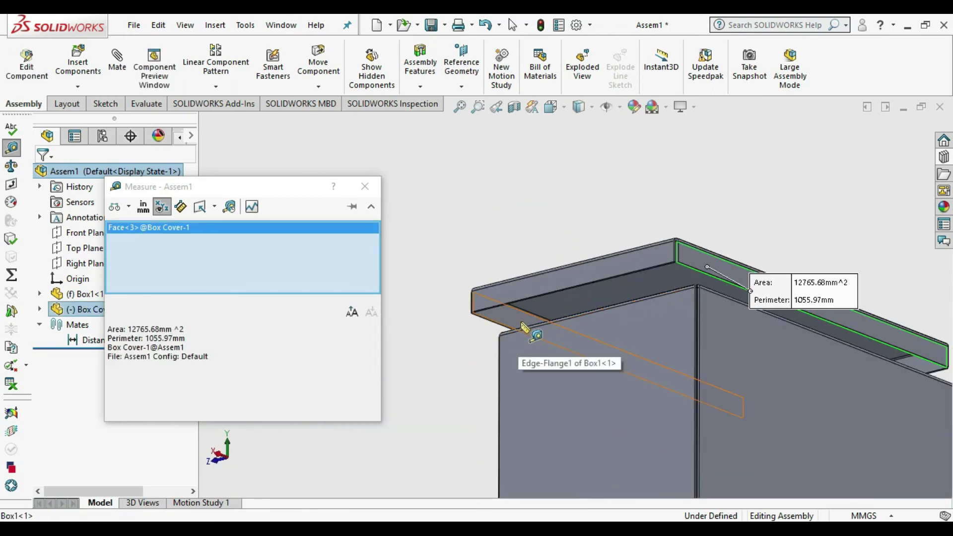
left_click(539, 339)
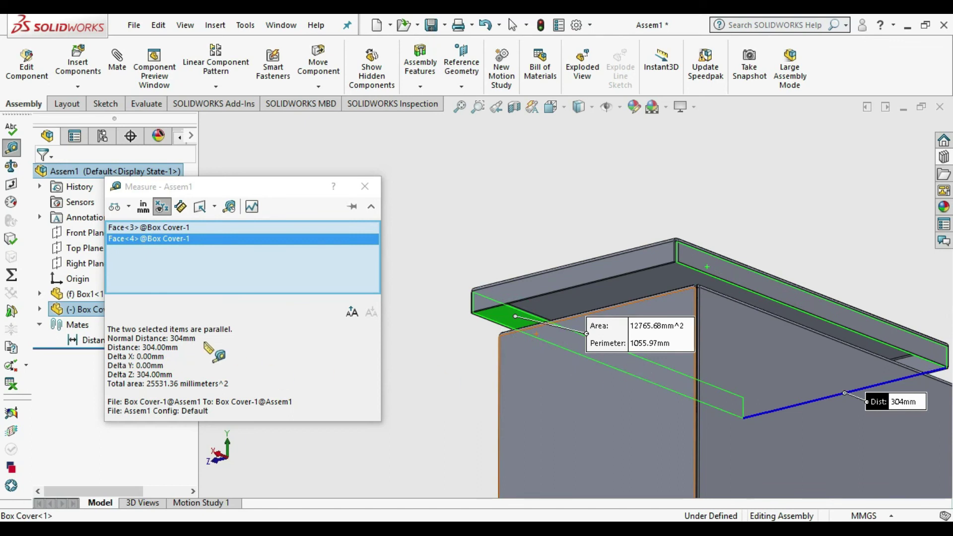
double_click(140, 378)
double_click(147, 355)
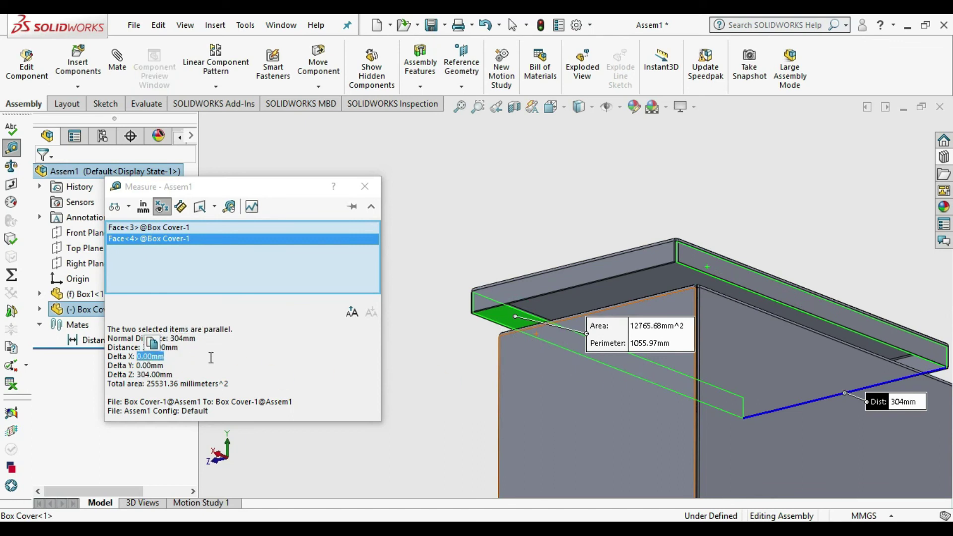
left_click(187, 351)
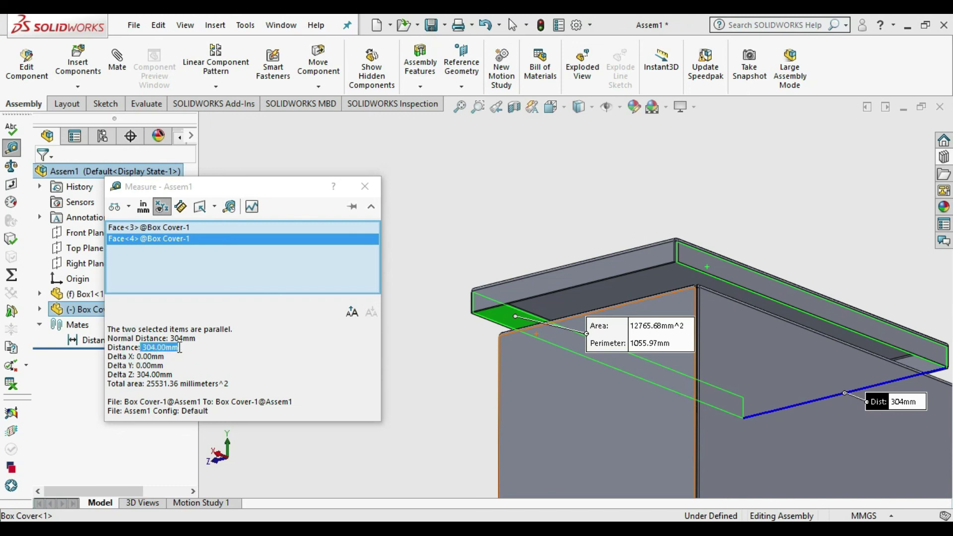
left_click(367, 186)
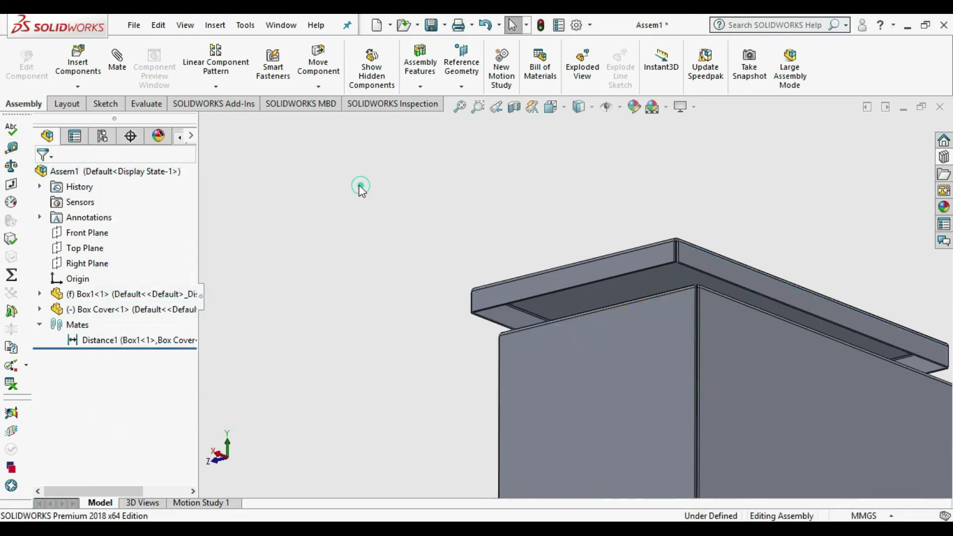
- Start a mate between the inner face of the cover's long flange and the outer face of the box's matching long side
left_click(117, 62)
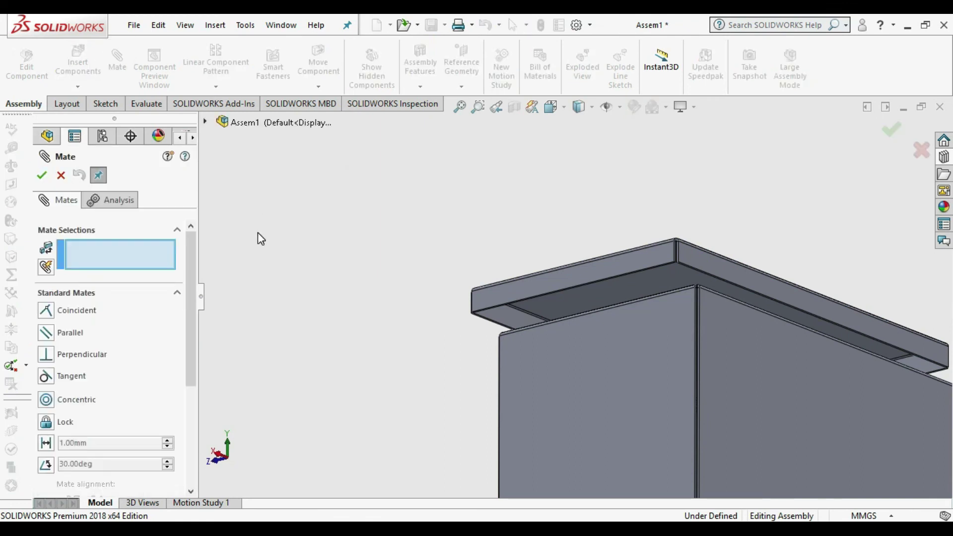
scroll(653, 325, "down", 3)
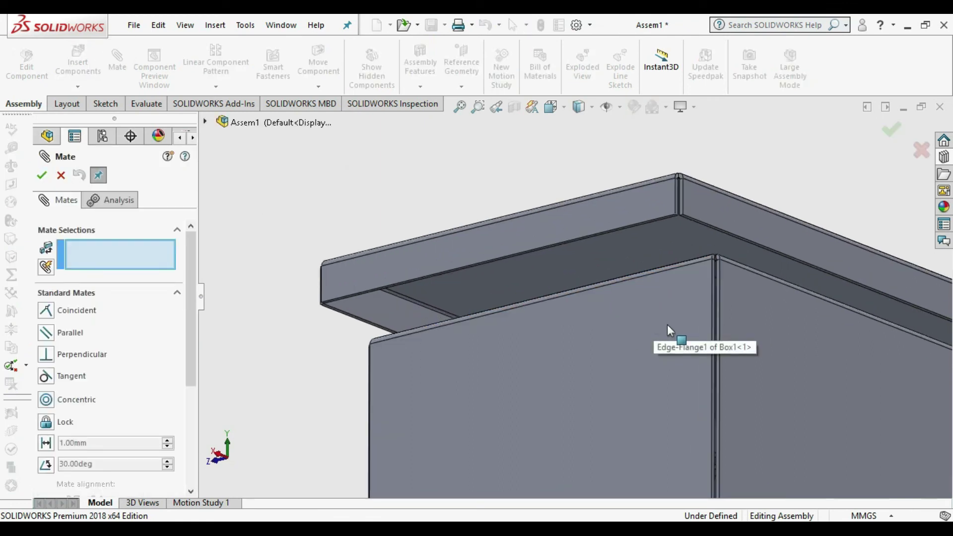
right_click(763, 335)
left_click(723, 153)
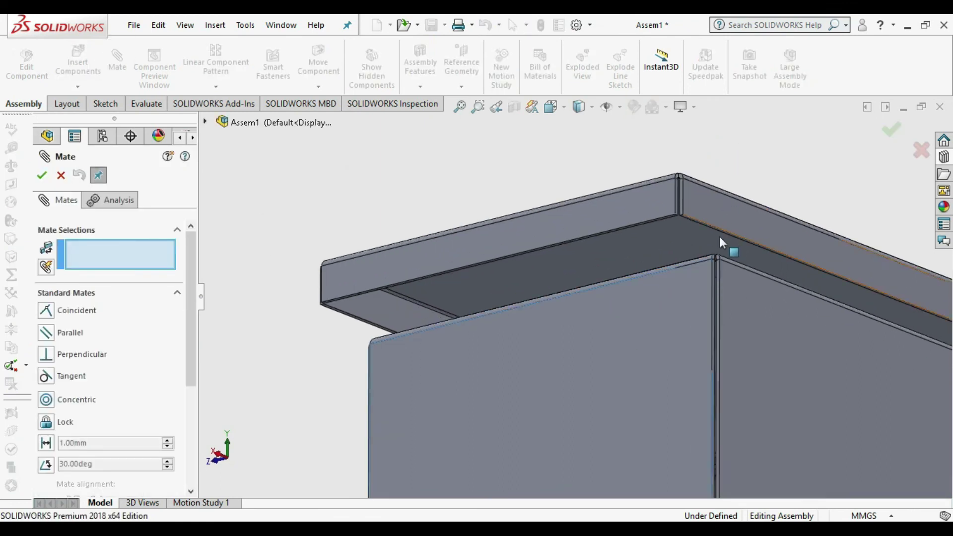
middle_click_drag(710, 324, 665, 290)
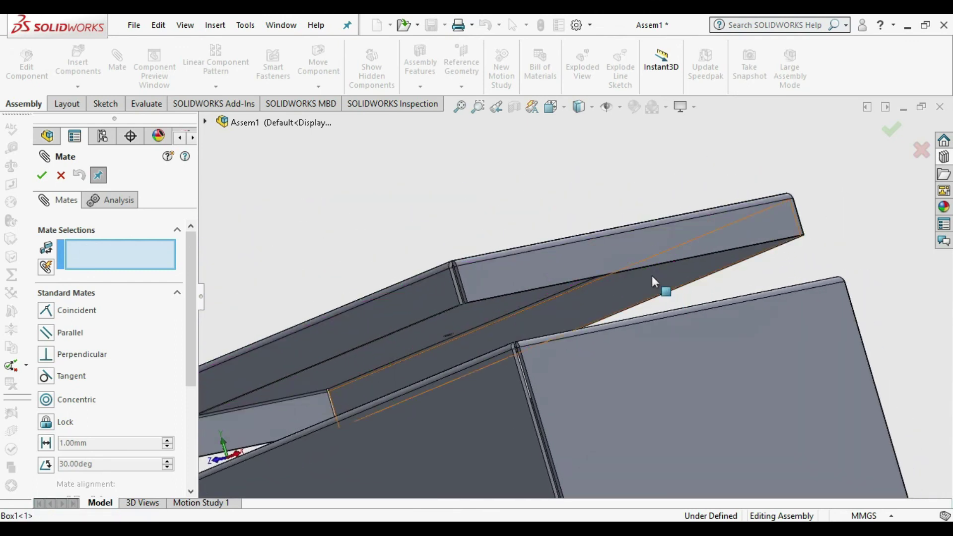
left_click(651, 275)
middle_click_drag(717, 335, 738, 347)
left_click(730, 334)
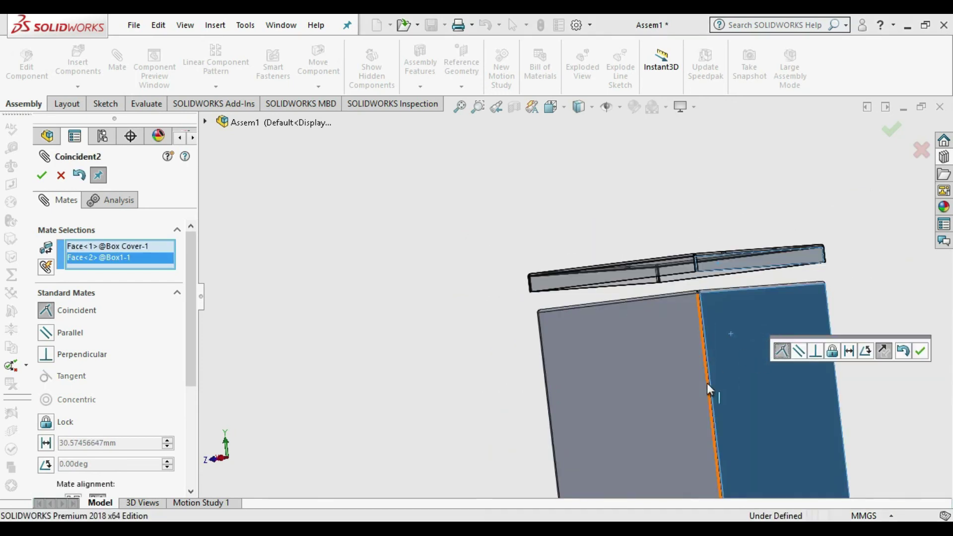
- Make it a 2 mm distance mate, flip the dimension so the cover's flange sits outside the box, and accept it
left_click(848, 352)
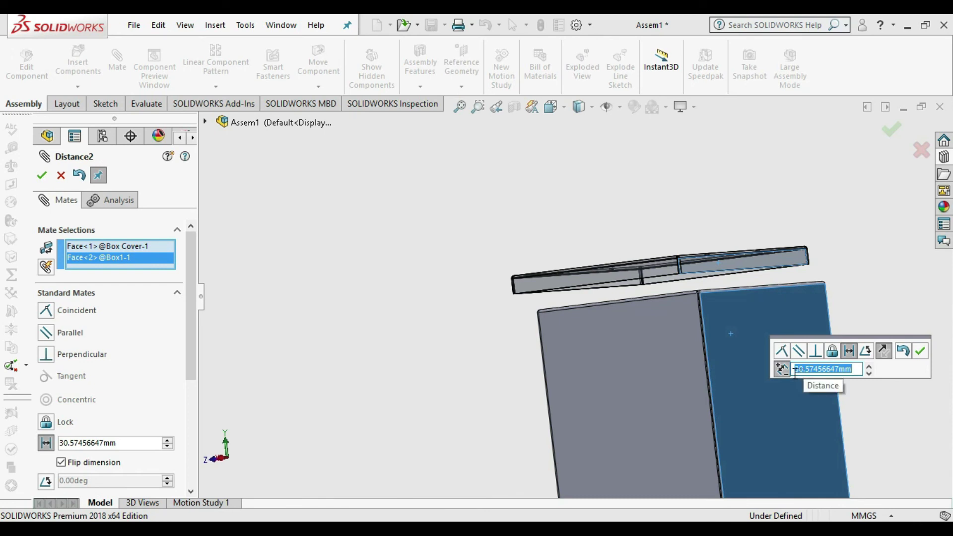
key("Return")
middle_click_drag(727, 366, 688, 366)
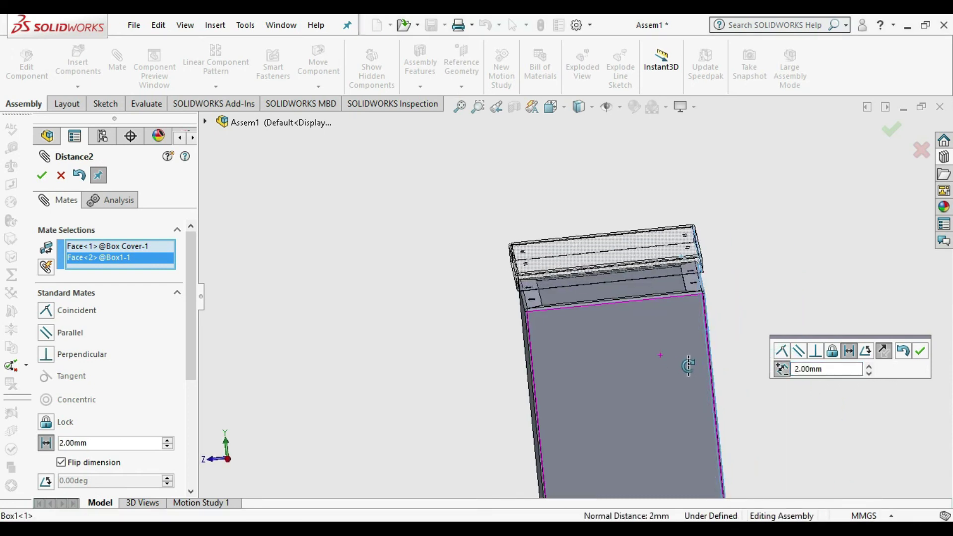
left_click(781, 368)
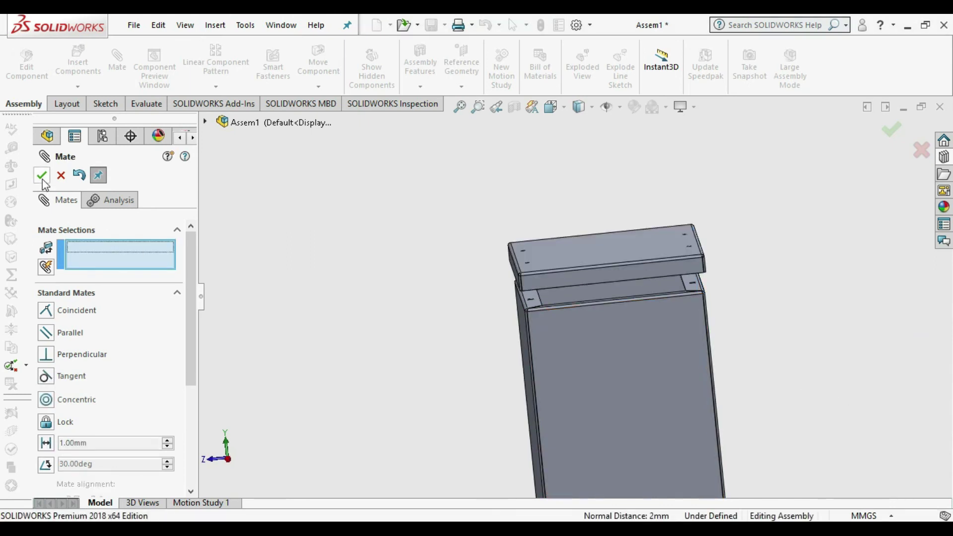
mouse_move(576, 375)
middle_mouse_down()
mouse_move(592, 339)
mouse_move(578, 389)
middle_mouse_up()
left_click(782, 332)
- Mate the underside of the cover coincident with the upper face of the box's top flange, and close the Mate command
left_click(119, 62)
scroll(516, 321, "down", 5)
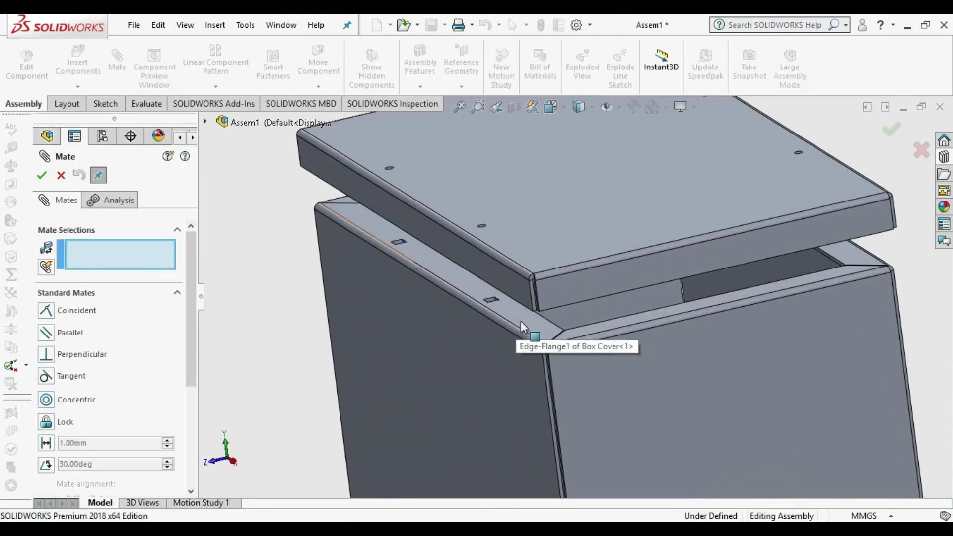
left_click(520, 320)
right_click(543, 366)
left_click(459, 346)
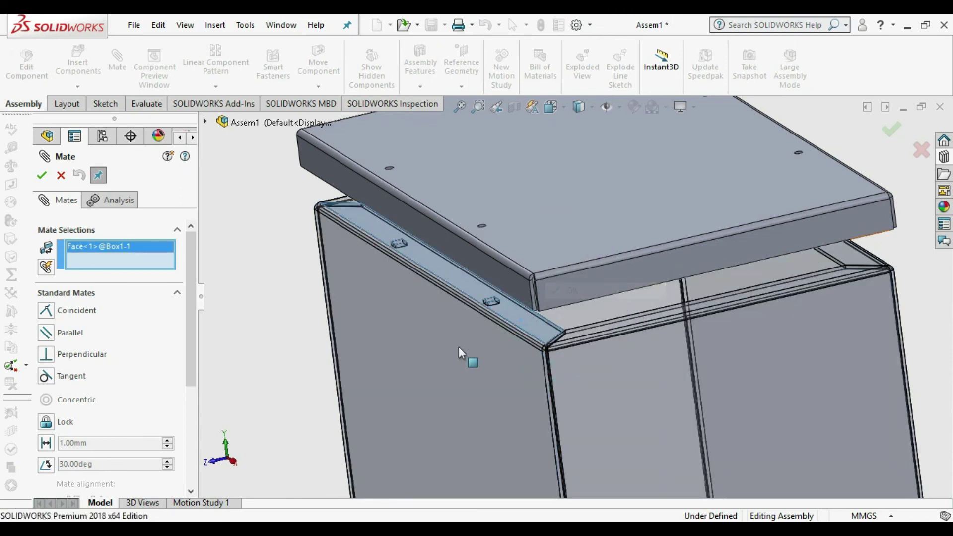
middle_click_drag(457, 422, 465, 313)
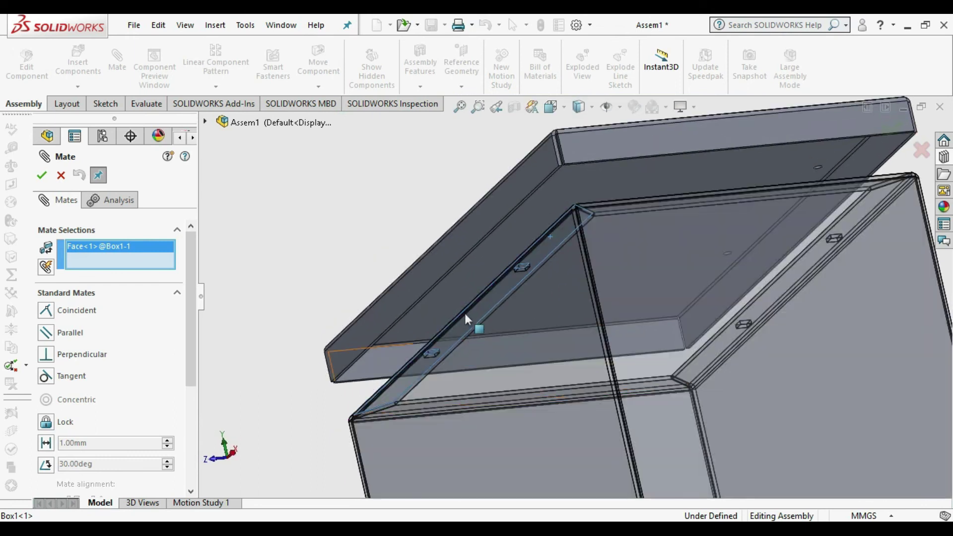
left_click(479, 373)
left_click(470, 399)
left_click(42, 174)
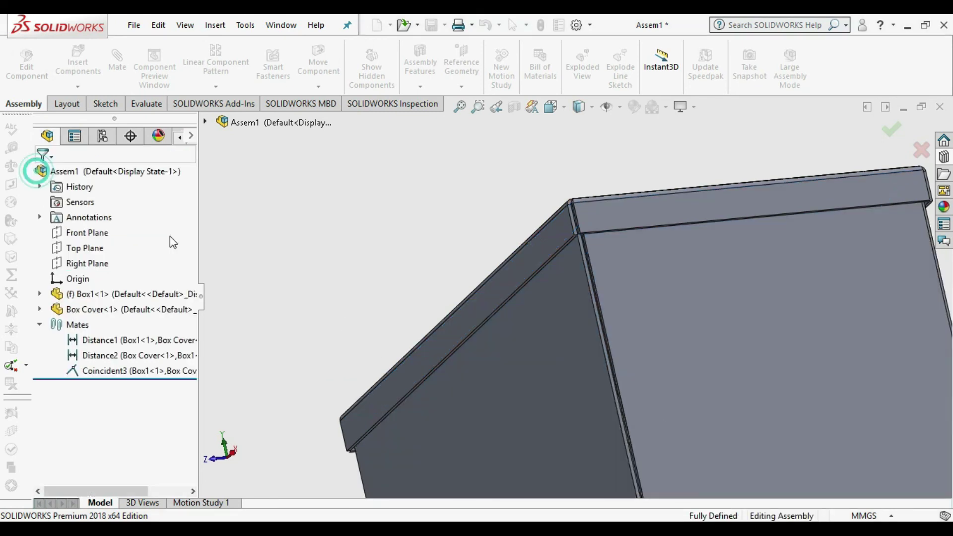
- Try to move the cover on the box to test whether any freedom remains, and clear the selection
scroll(634, 378, "up", 3)
middle_click_drag(634, 378, 659, 436)
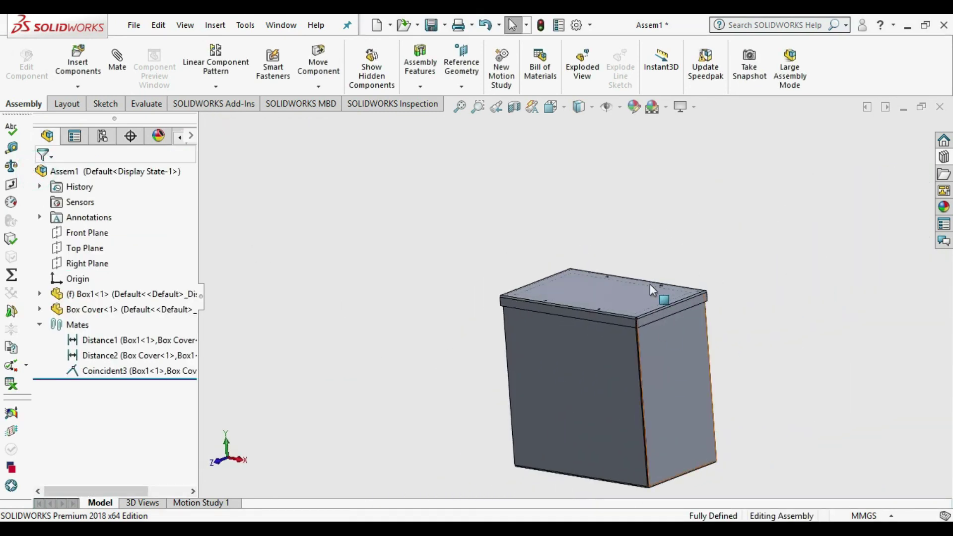
scroll(648, 293, "down", 3)
left_click(641, 305)
left_click_drag(641, 305, 519, 290)
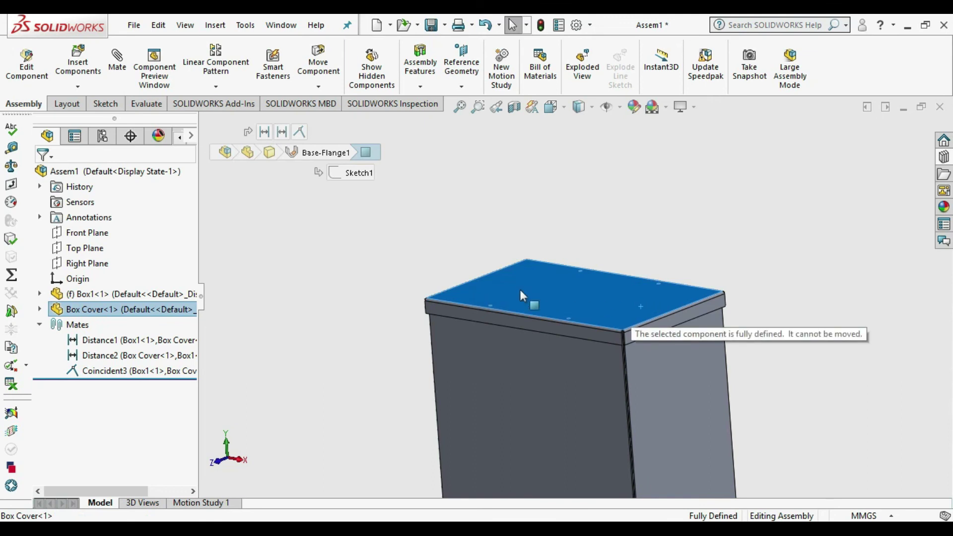
left_click_drag(311, 336, 670, 378)
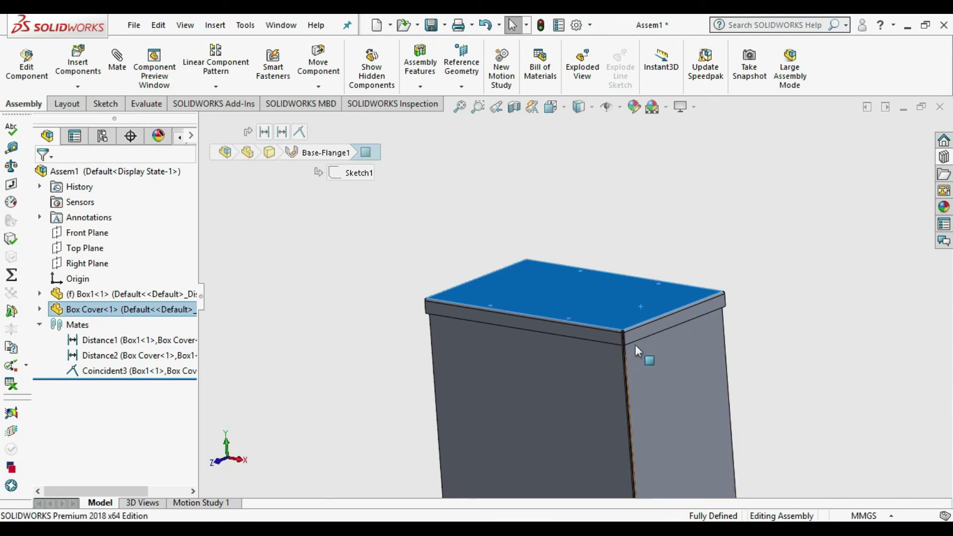
left_click(644, 300)
left_click_drag(644, 300, 606, 328)
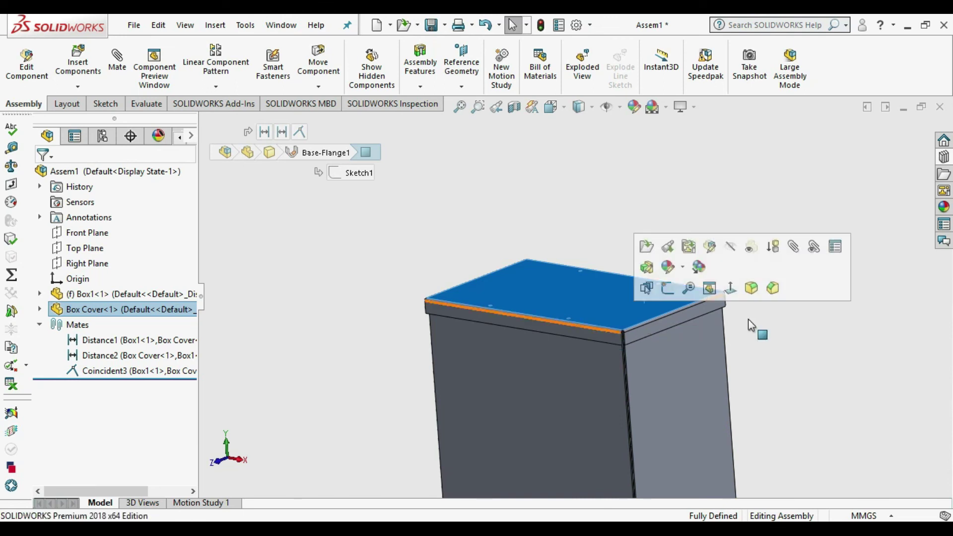
left_click(830, 389)
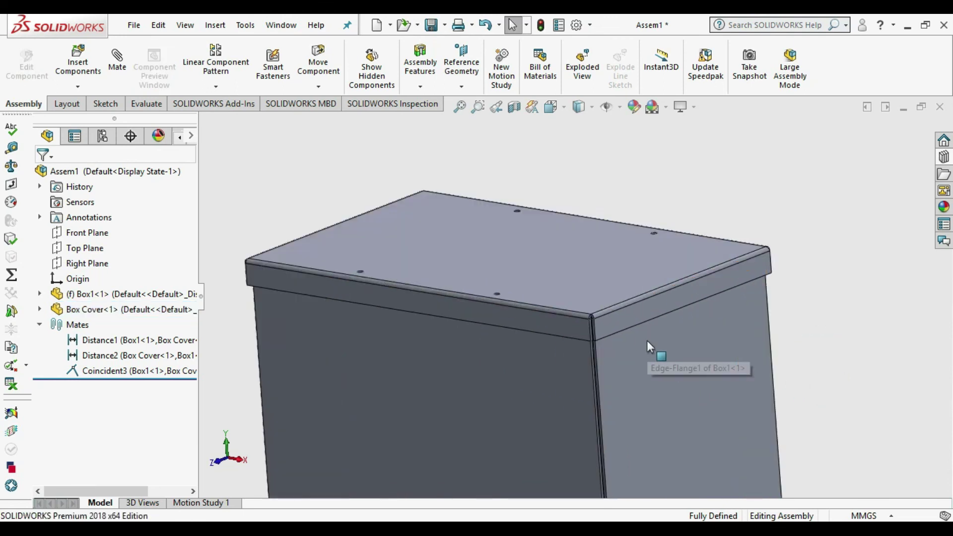
- Examine through the cover's holes how they line up with the holes in the box's top flanges
scroll(659, 367, "down", 3)
middle_click_drag(669, 390, 493, 310)
scroll(496, 309, "down", 10)
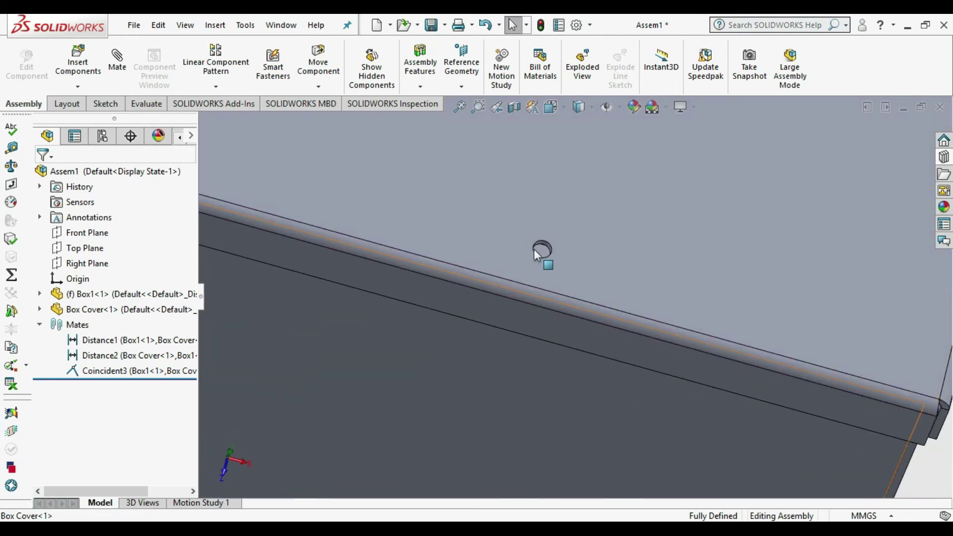
scroll(535, 254, "down", 10)
middle_click_drag(623, 327, 615, 301)
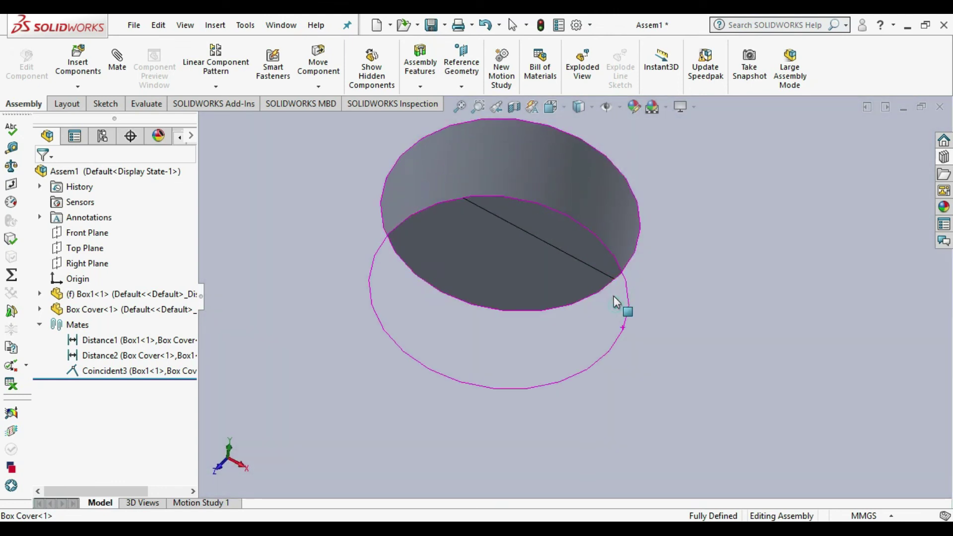
scroll(615, 302, "up", 15)
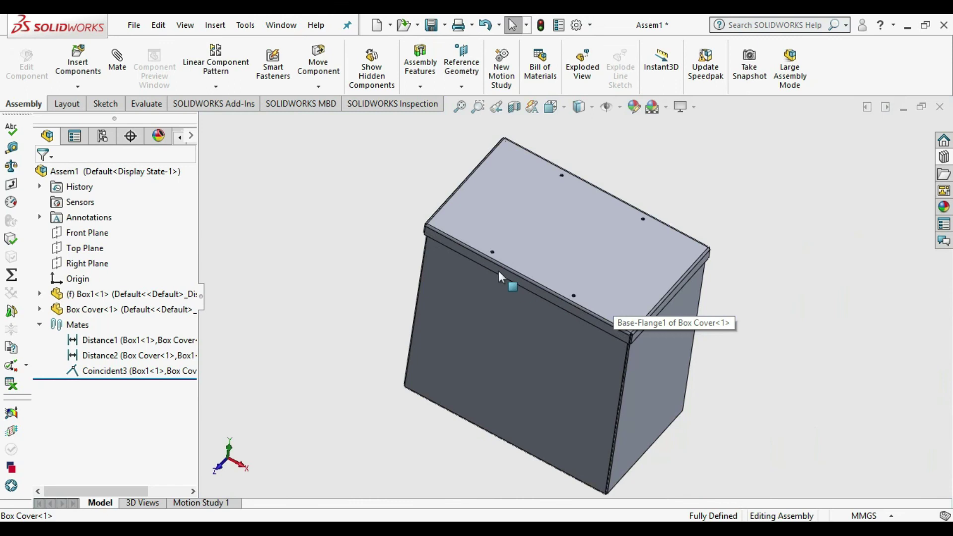
scroll(499, 276, "down", 15)
middle_click_drag(545, 287, 555, 305)
scroll(554, 311, "up", 6)
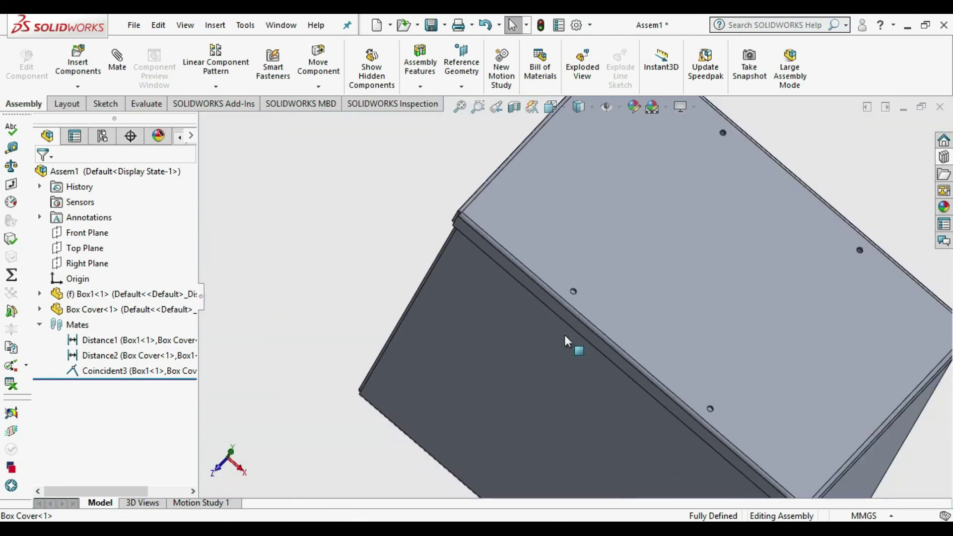
- Show the assembly in isometric view and tilt it to look over the closed box
key("ctrl+7")
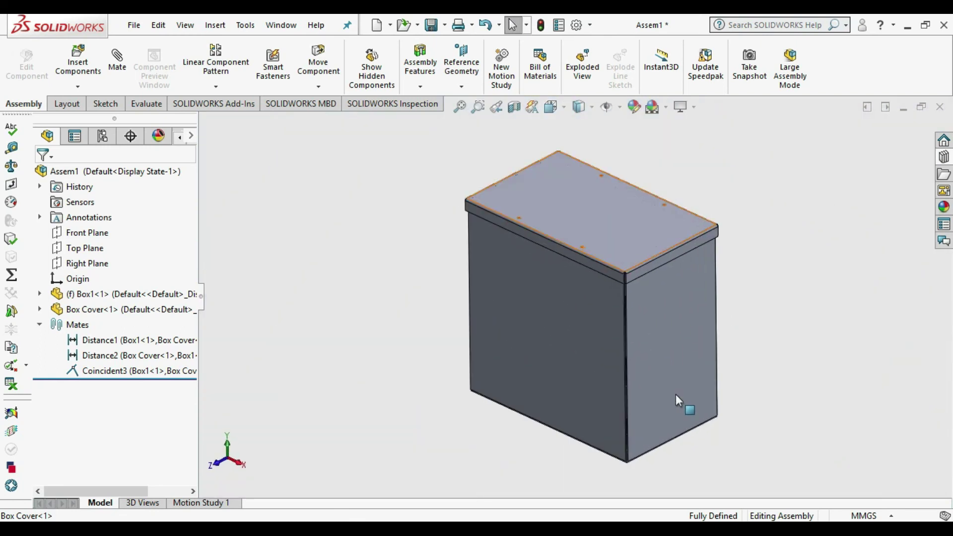
key("Up")
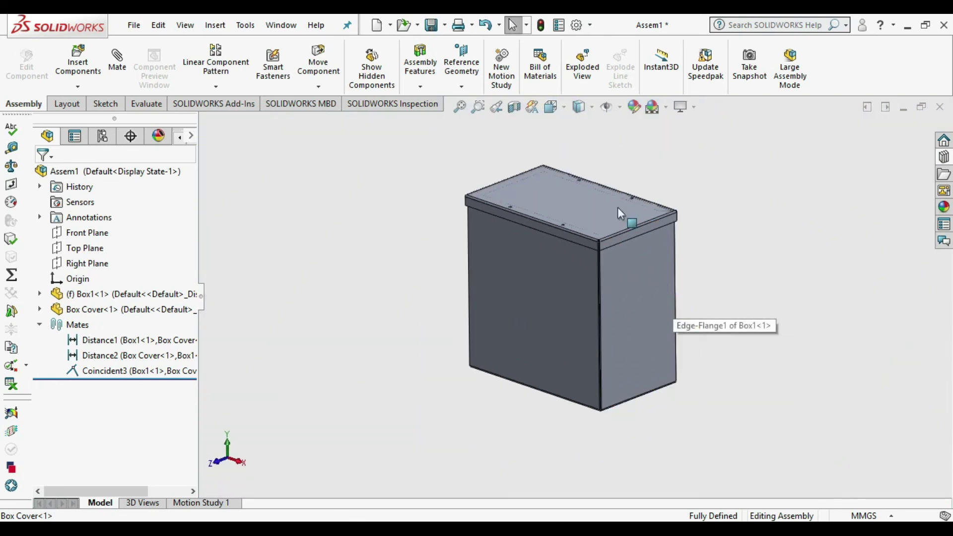
key("Up")
key("Up")
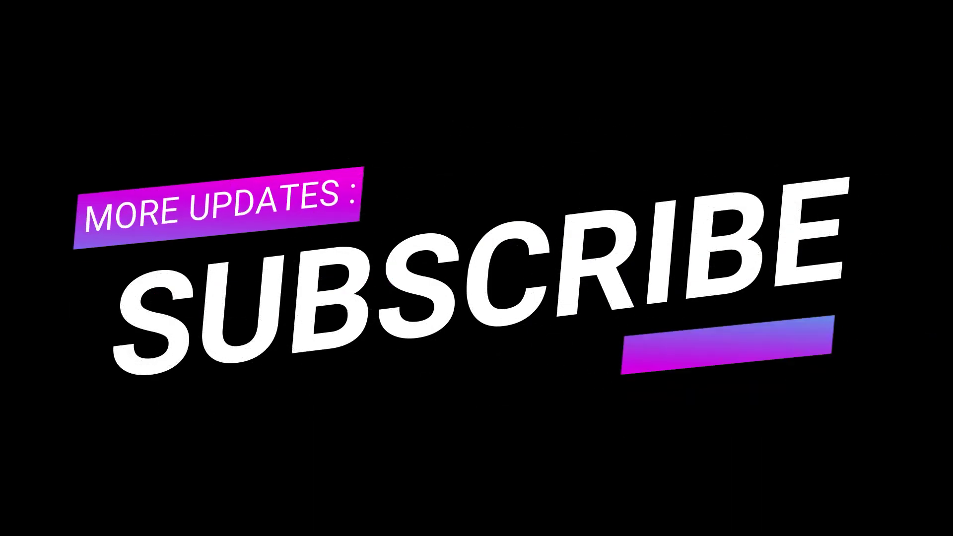